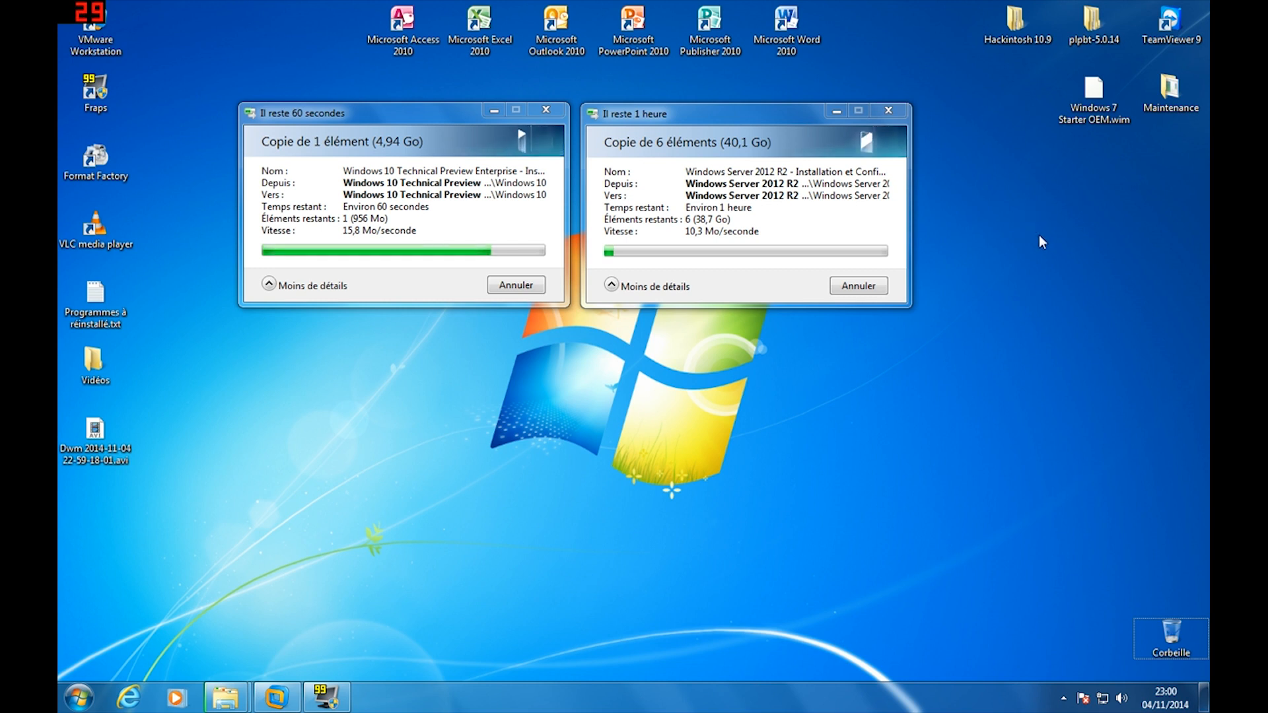
Browse Hackintosh 10.9 into the Retail VMware Image and OS X Mavericks folders, then bring up VMware Workstation
double_click(996, 34)
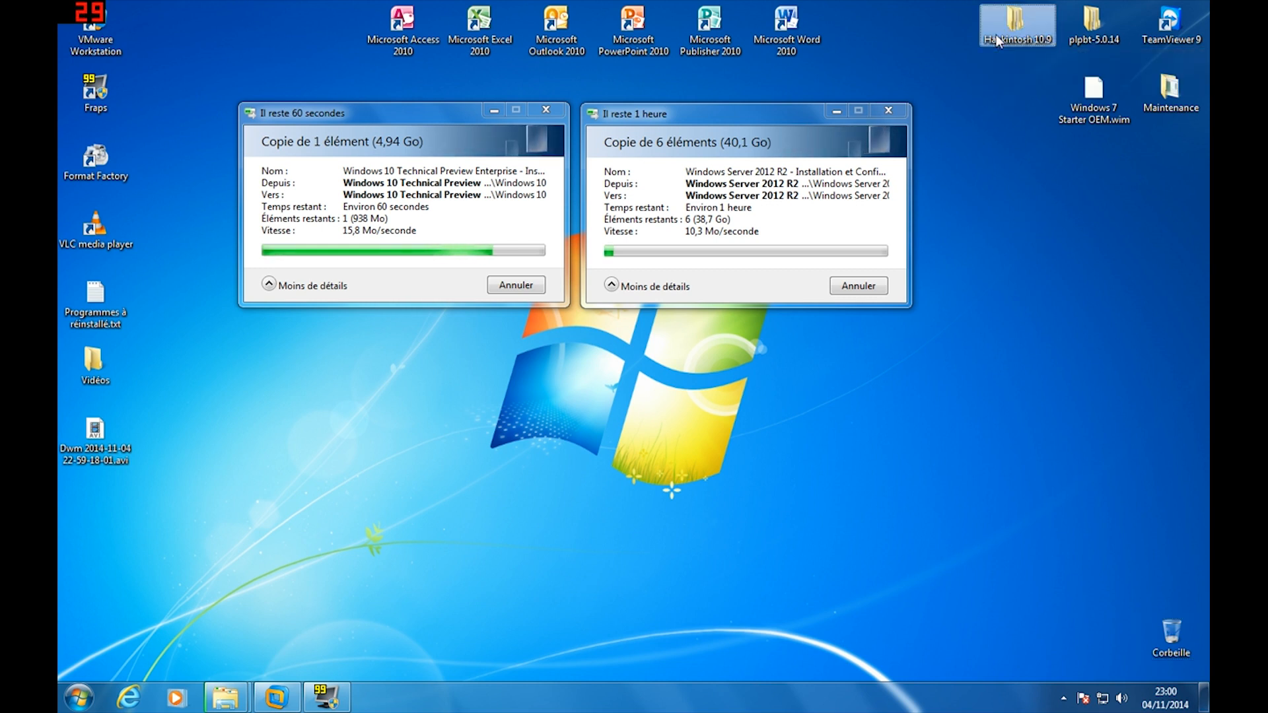
double_click(324, 106)
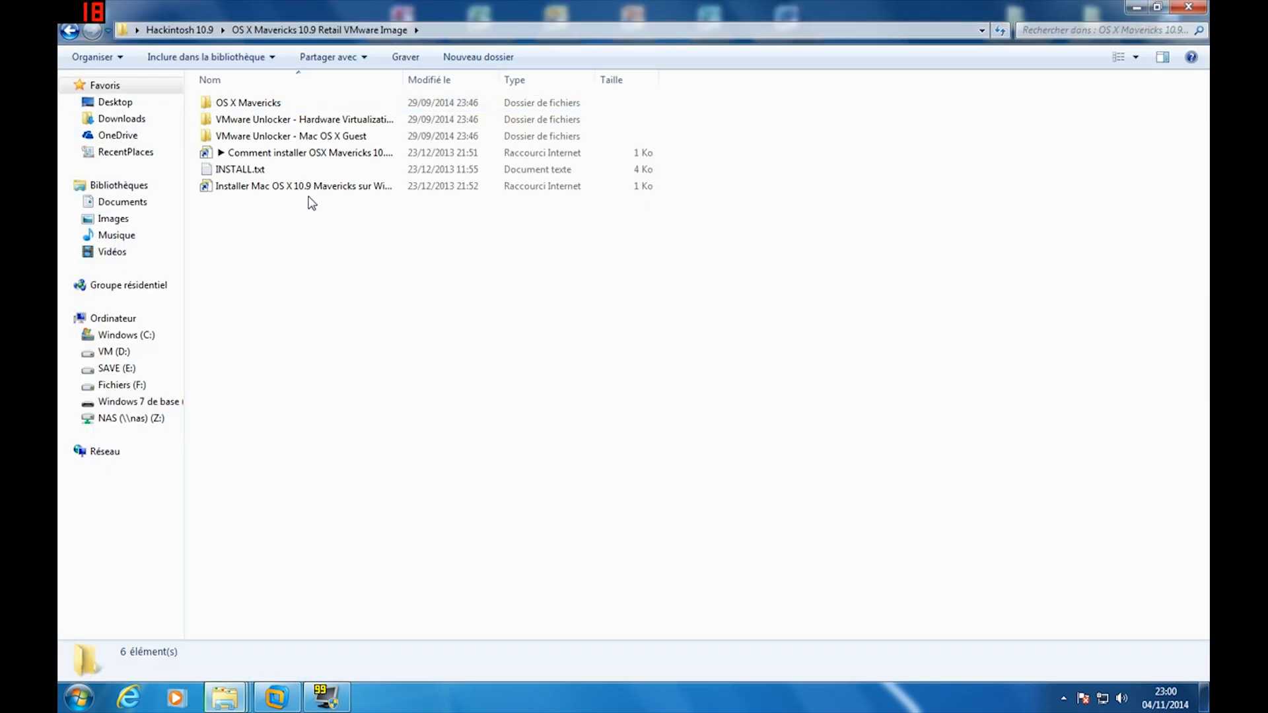
click(323, 187)
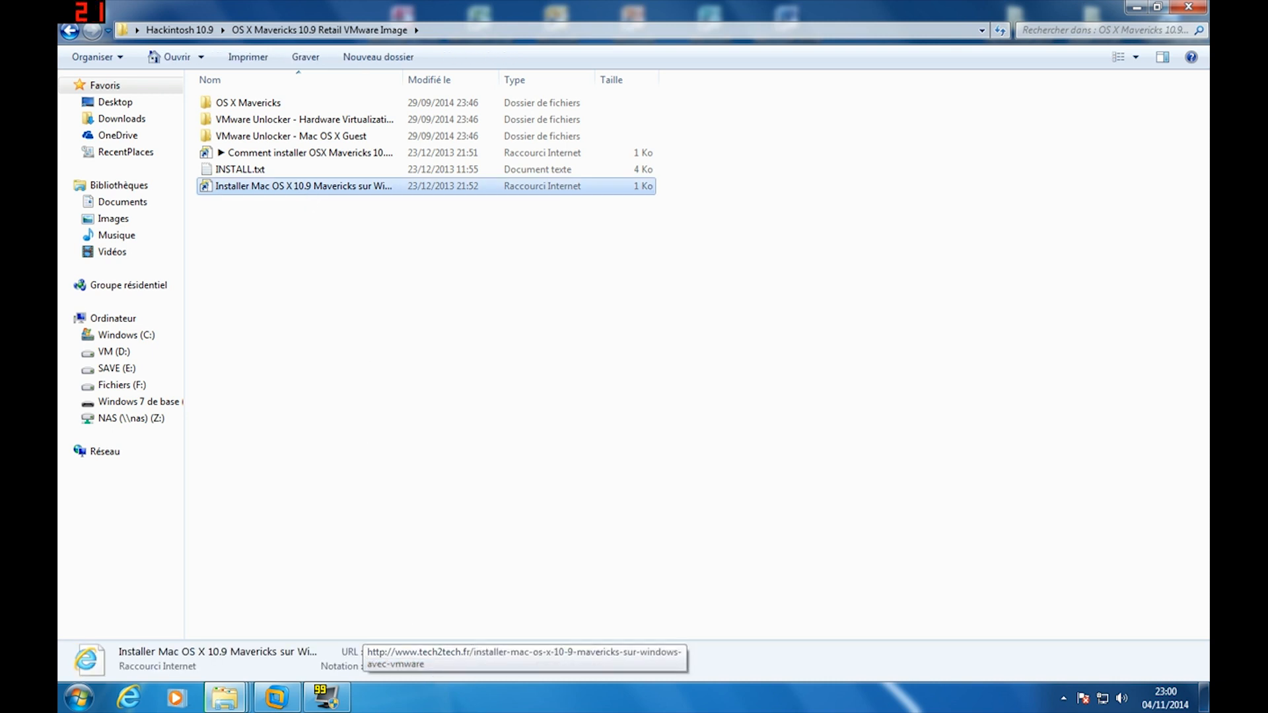
click(364, 418)
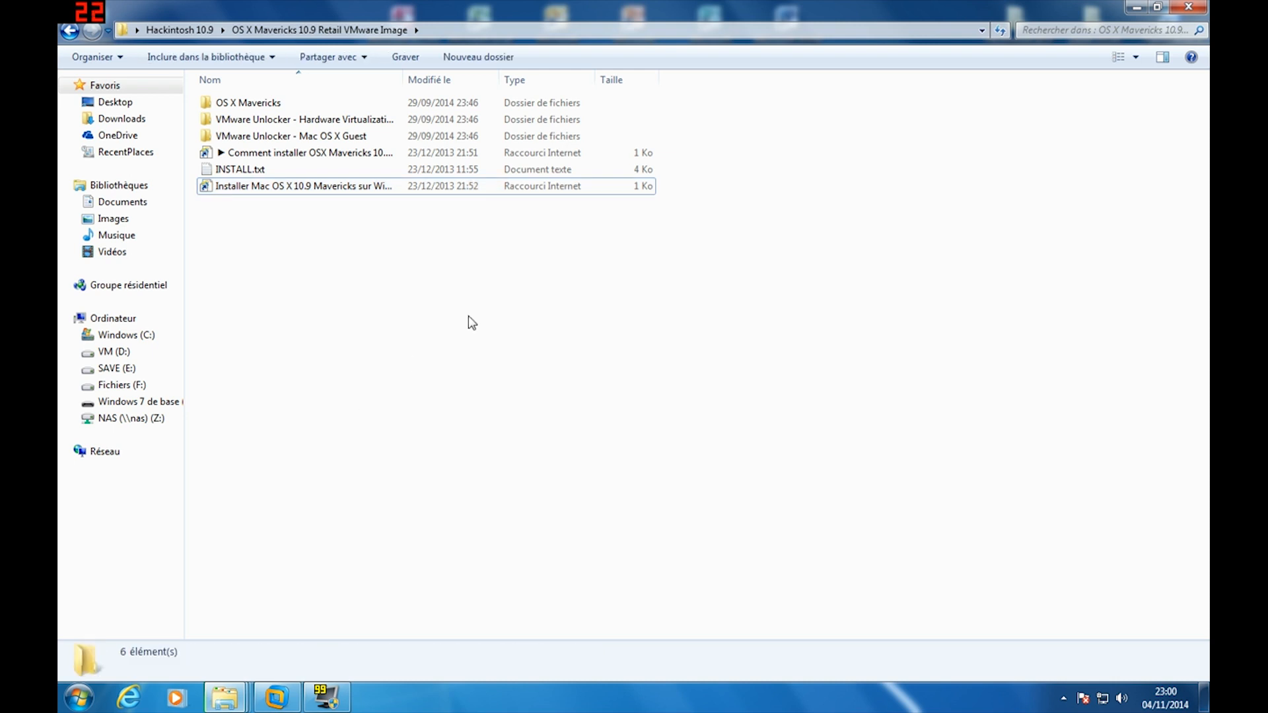
double_click(263, 103)
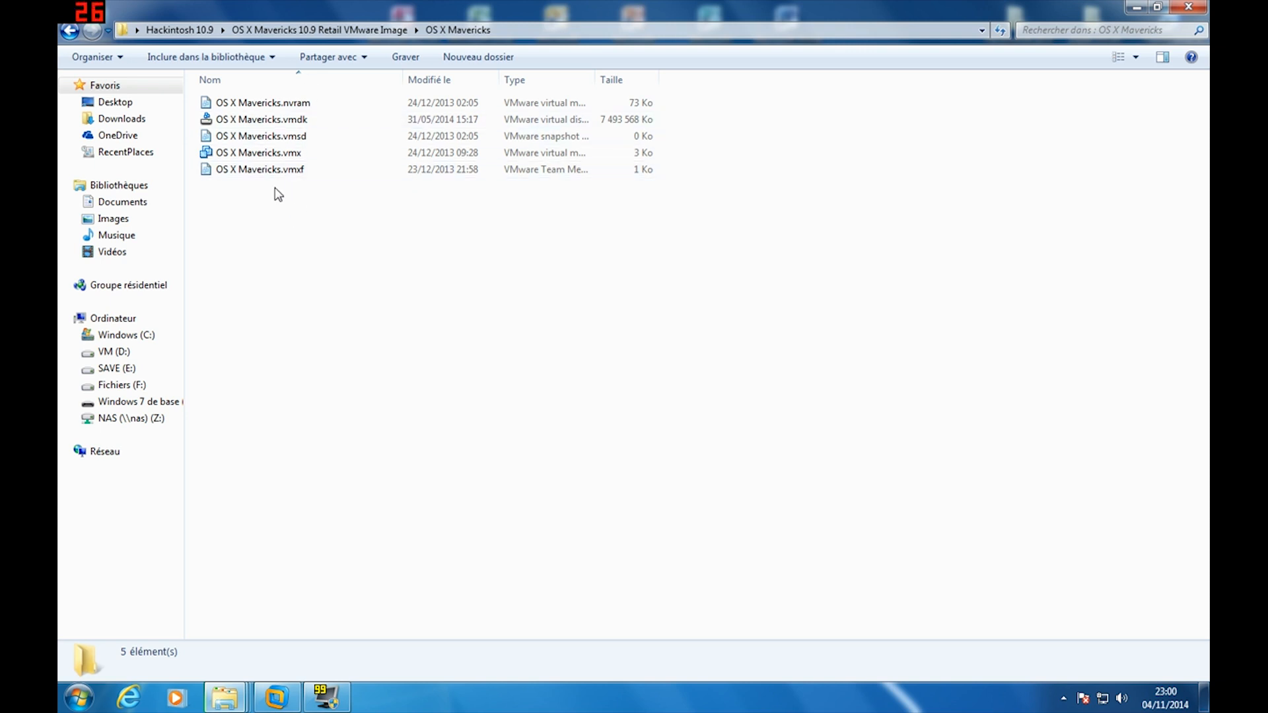
click(69, 30)
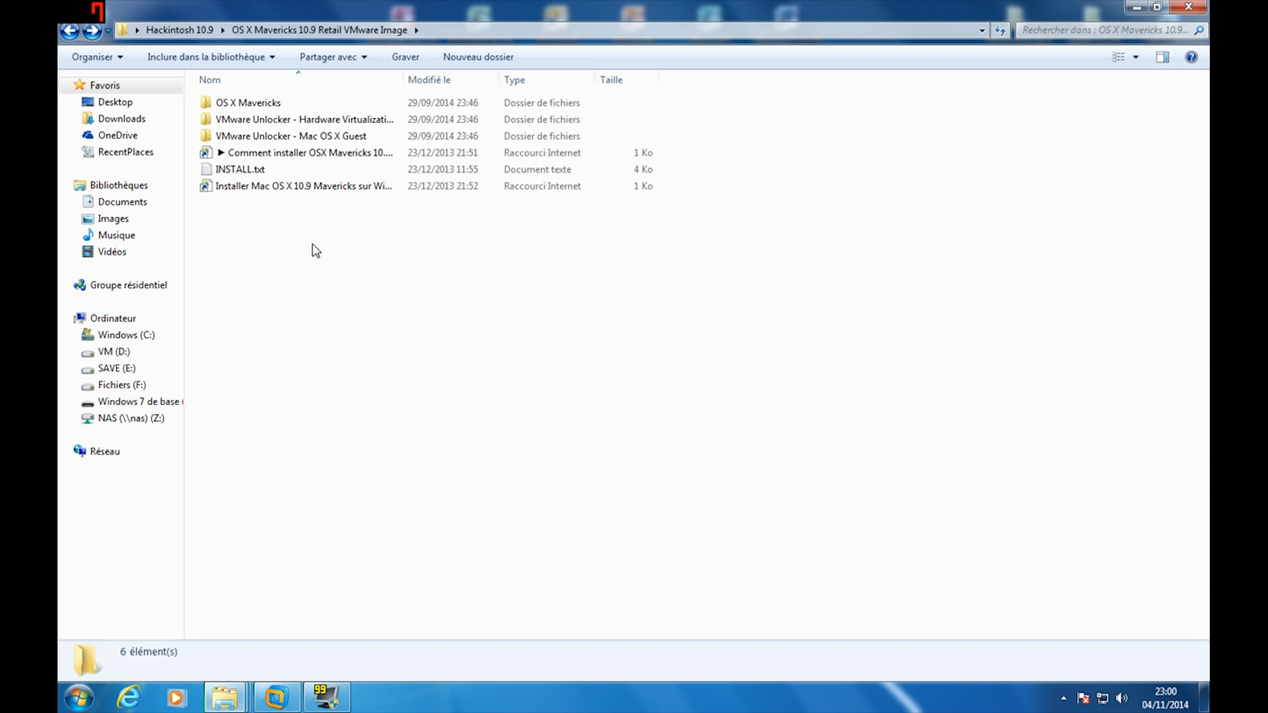
click(277, 699)
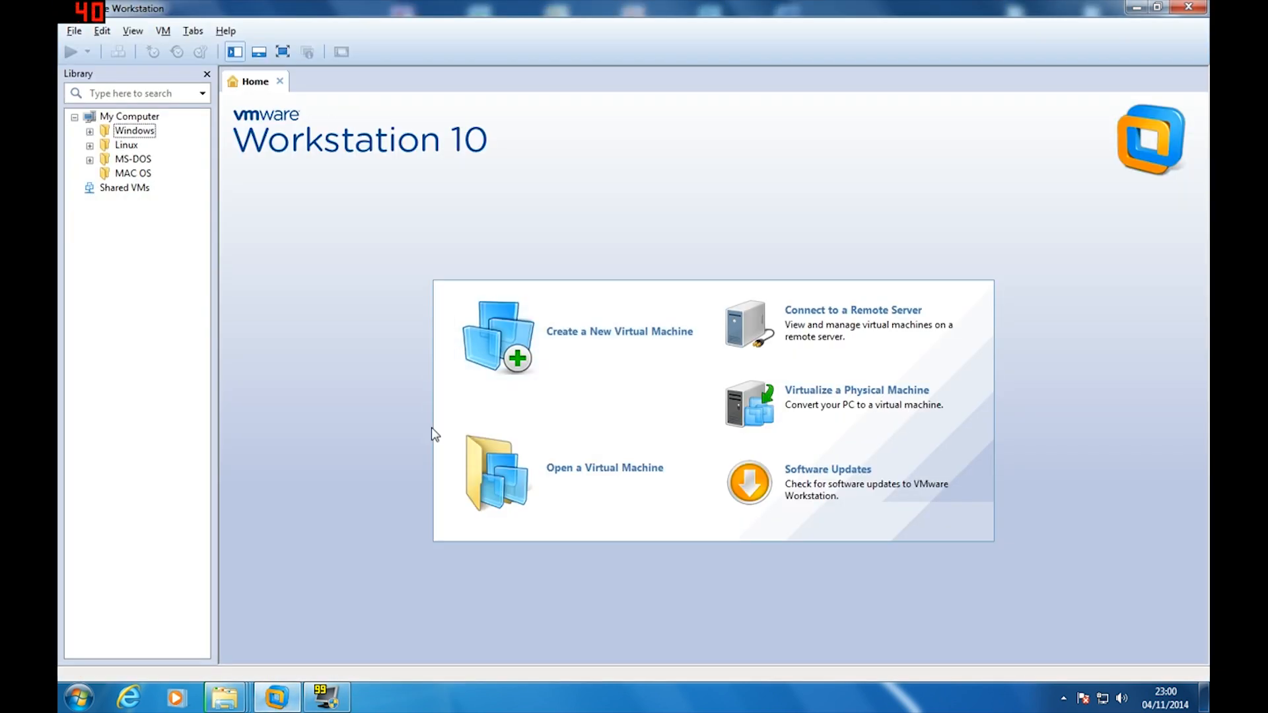
Close VMware Workstation and bring back the OS X Mavericks 10.9 Retail VMware Image folder window
click(1186, 8)
click(1186, 7)
click(1137, 8)
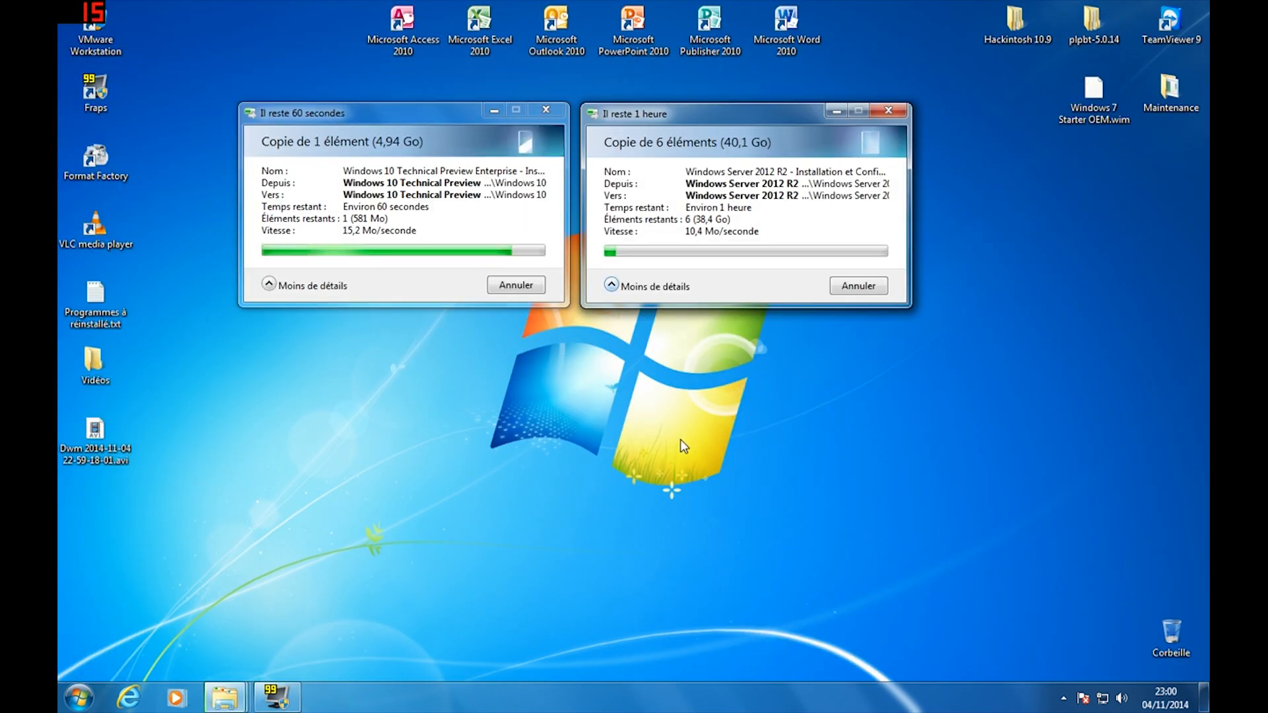
drag(661, 426, 723, 496)
drag(540, 438, 636, 514)
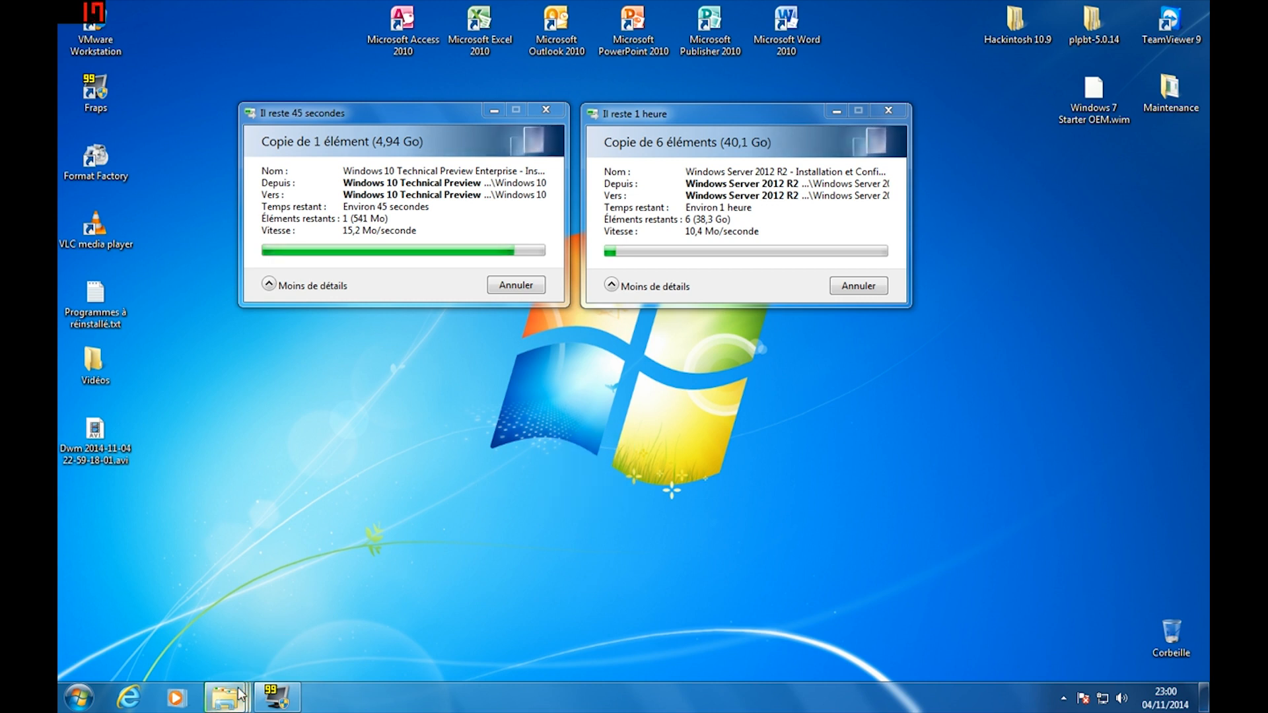
mouse_move(224, 697)
click(480, 596)
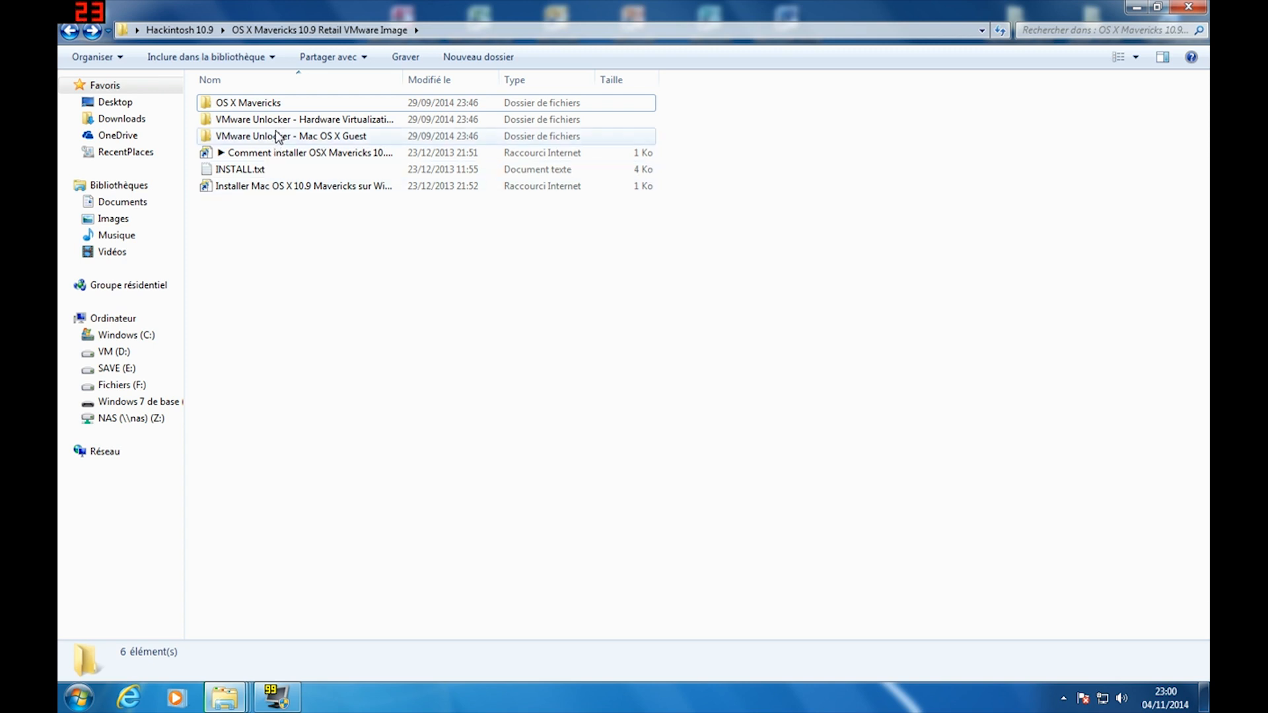
Go into VMware Unlocker > VMware 8.x + 9.x + 10.x Series > Workstation Unlocker - Windows and run install.cmd
click(321, 139)
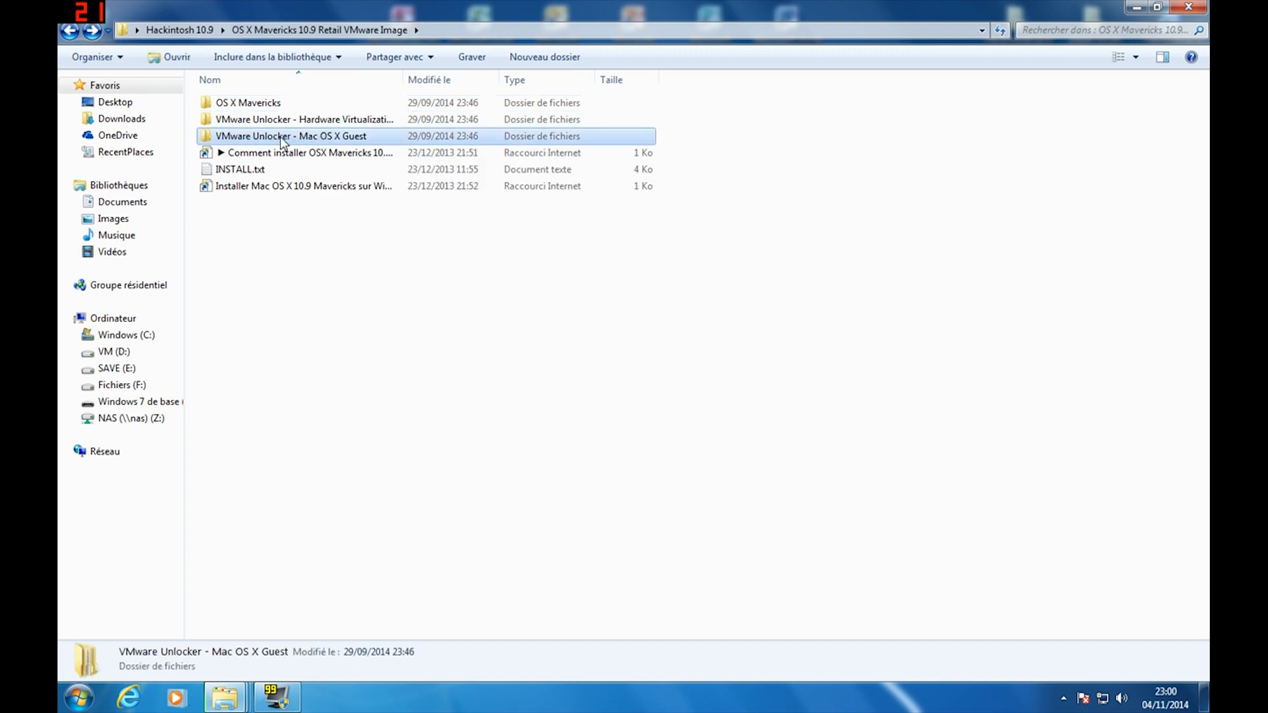
double_click(340, 123)
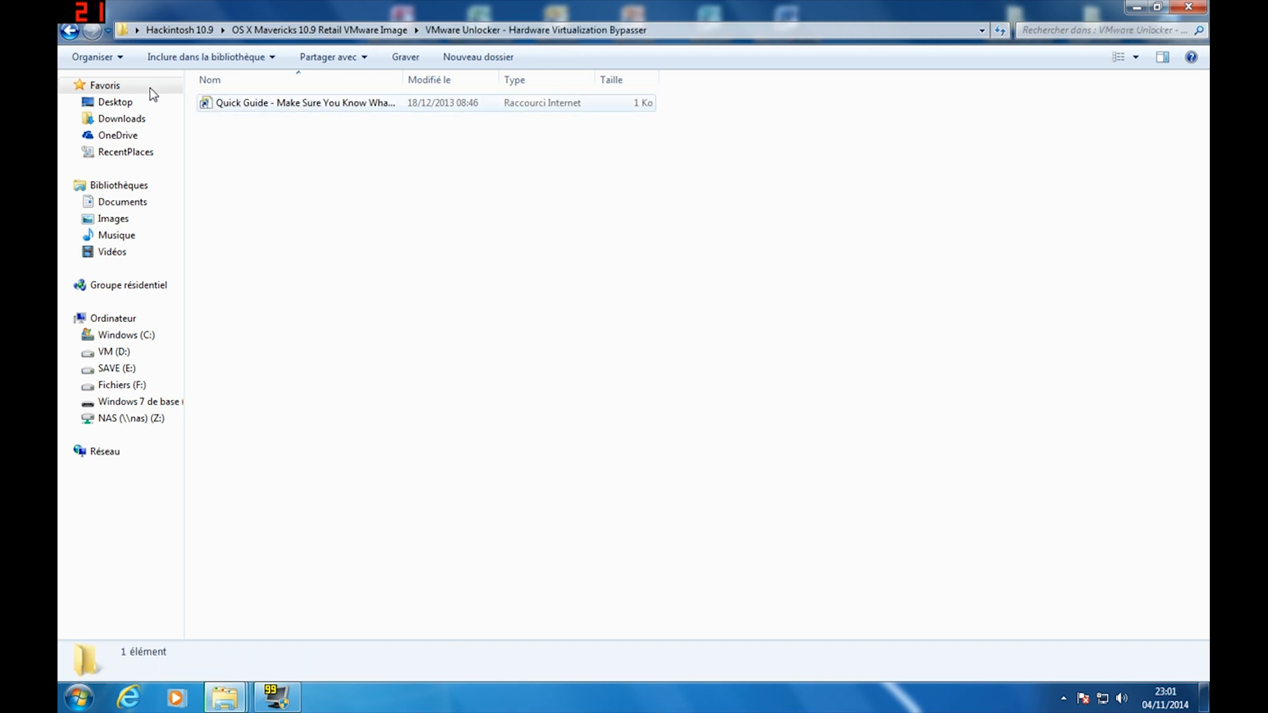
click(71, 32)
double_click(254, 136)
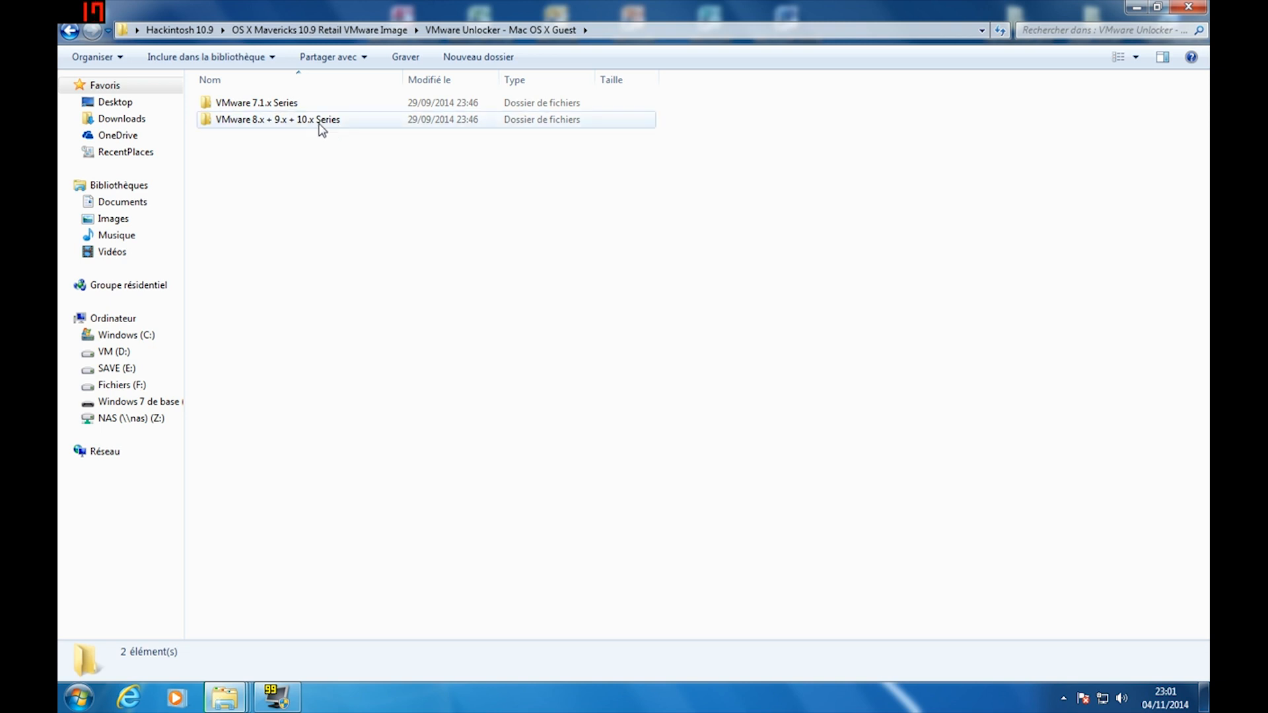
double_click(309, 125)
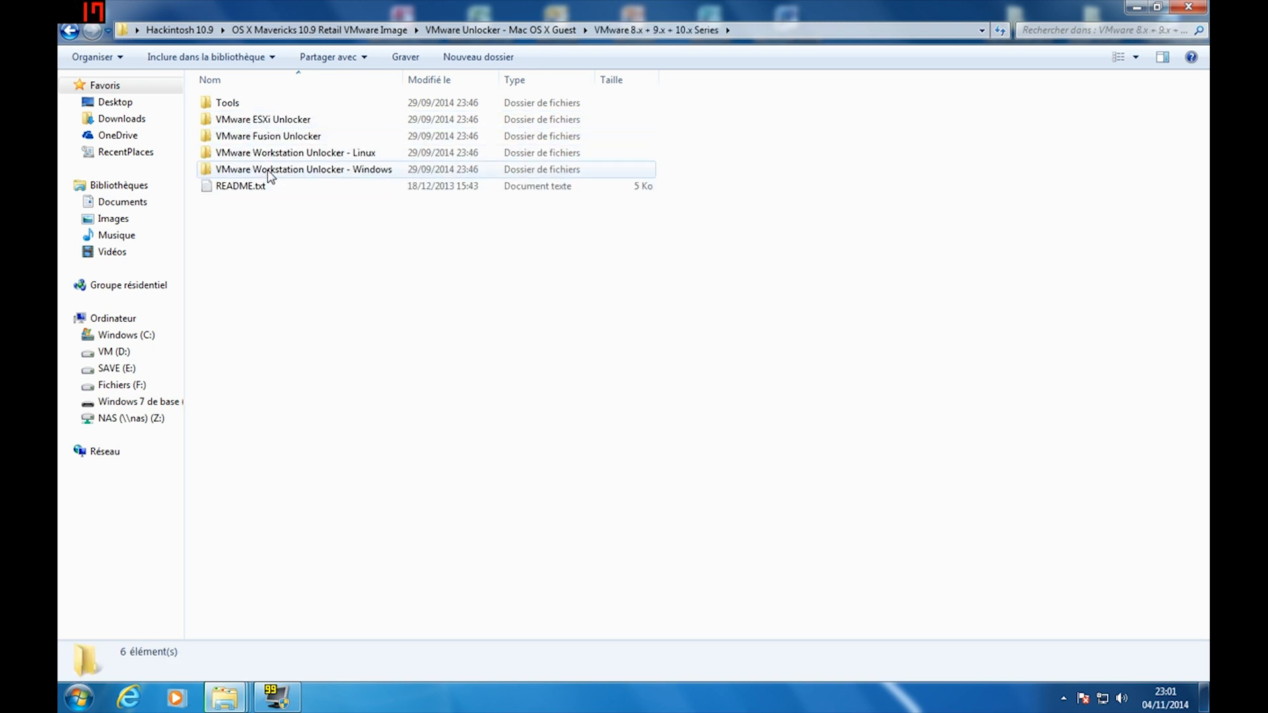
double_click(302, 171)
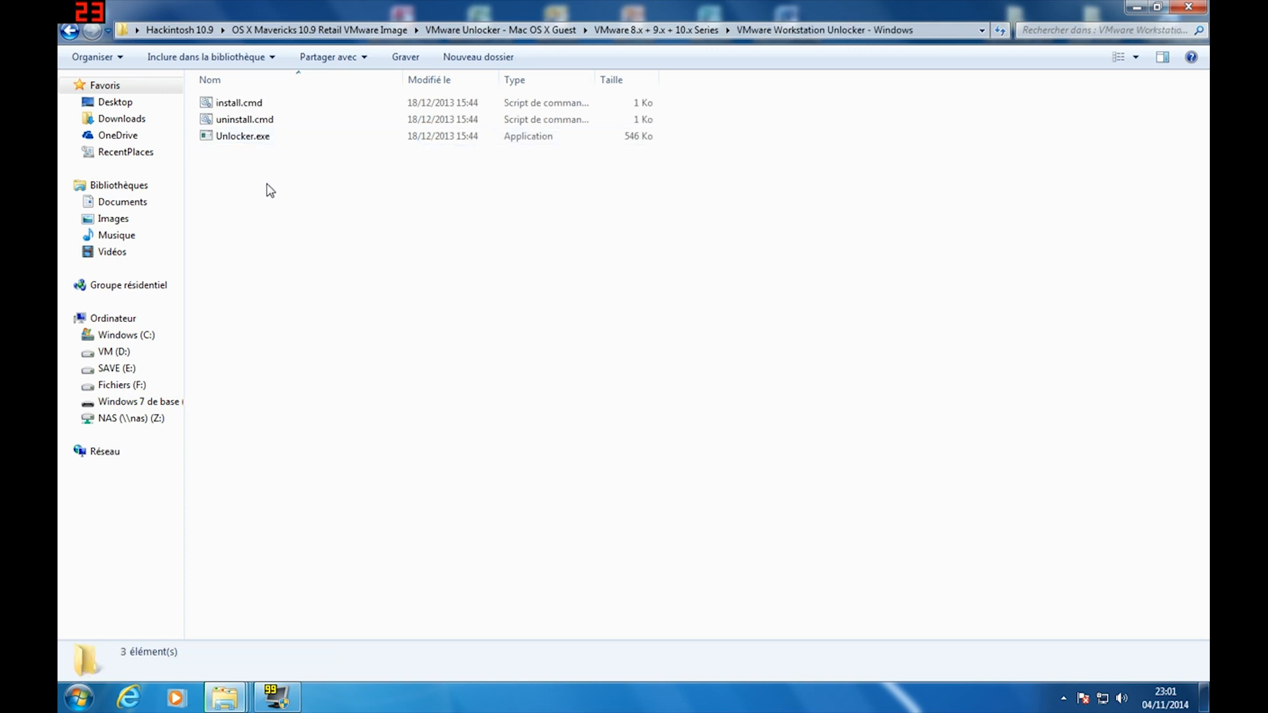
double_click(237, 104)
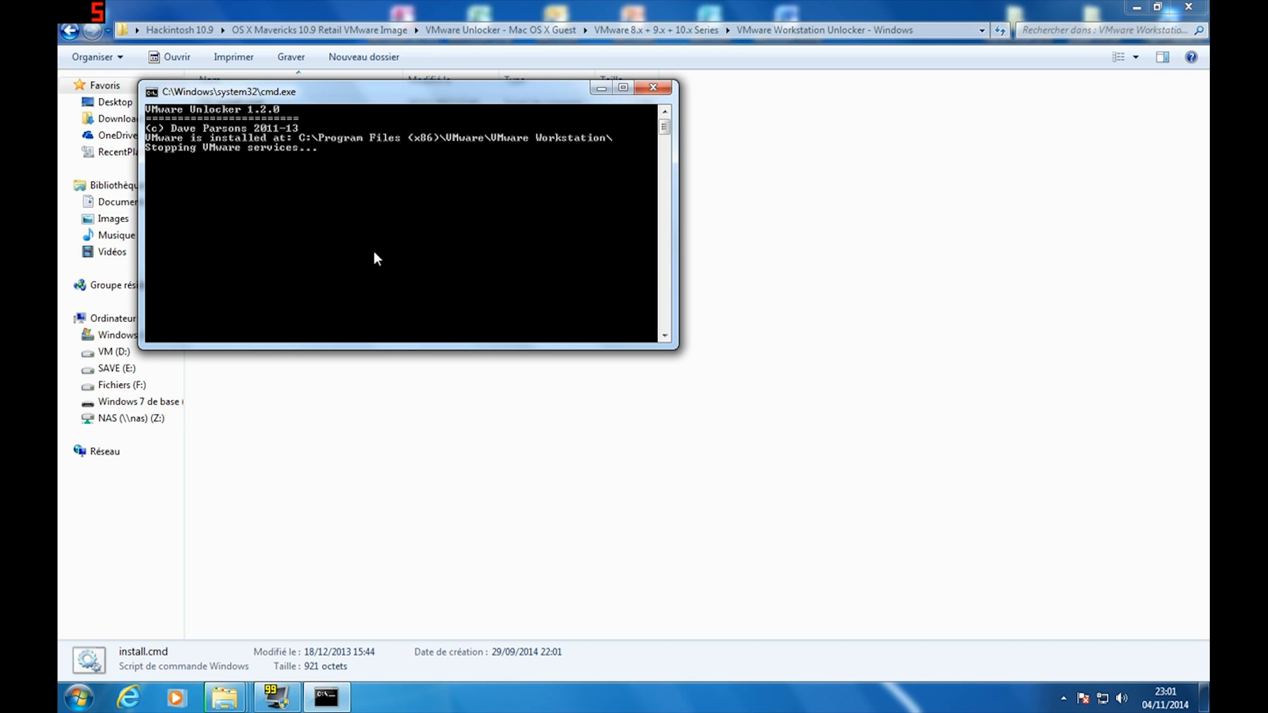
Rerun install.cmd as administrator, then close the unlocker folder window
click(646, 89)
click(375, 219)
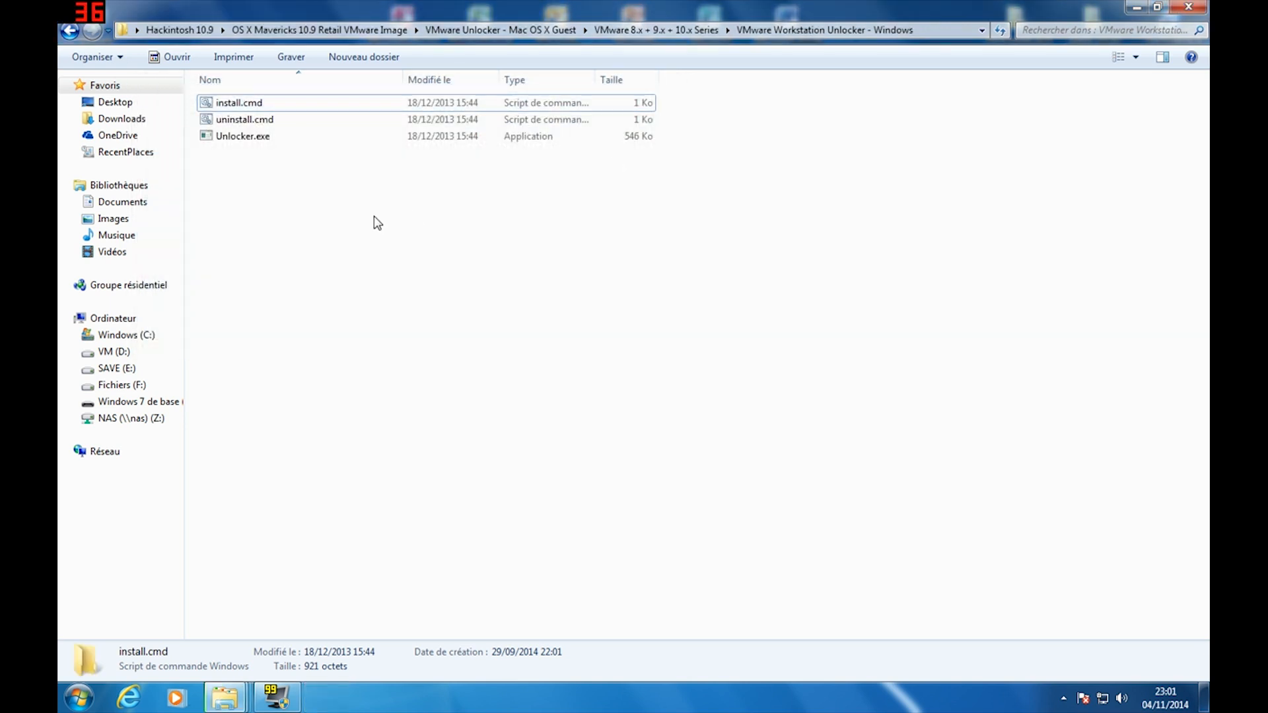
click(283, 105)
right_click(283, 106)
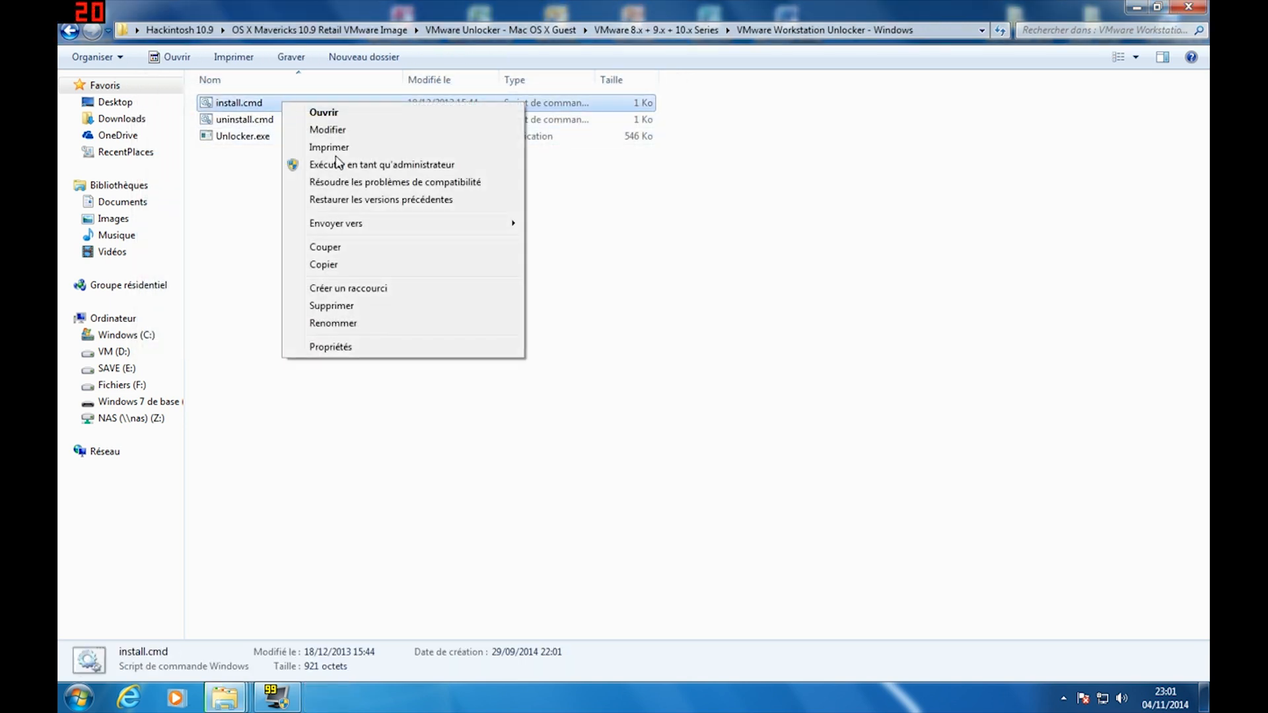
click(350, 169)
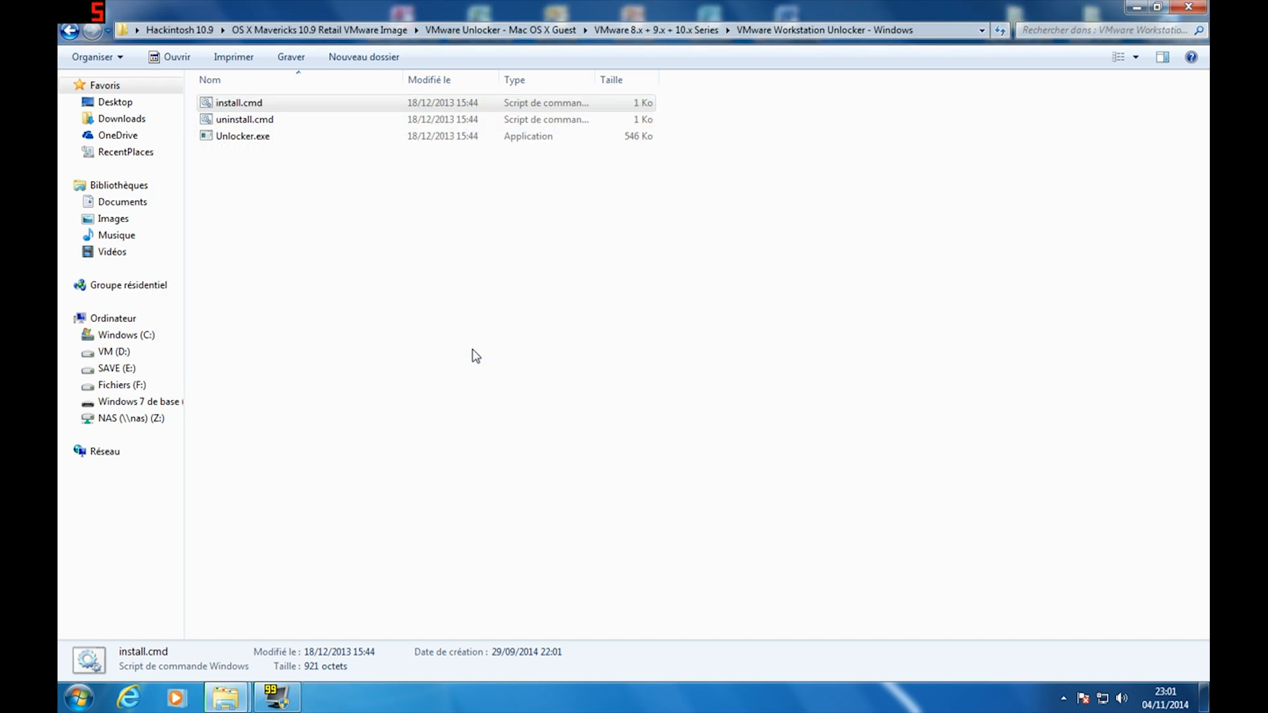
click(476, 356)
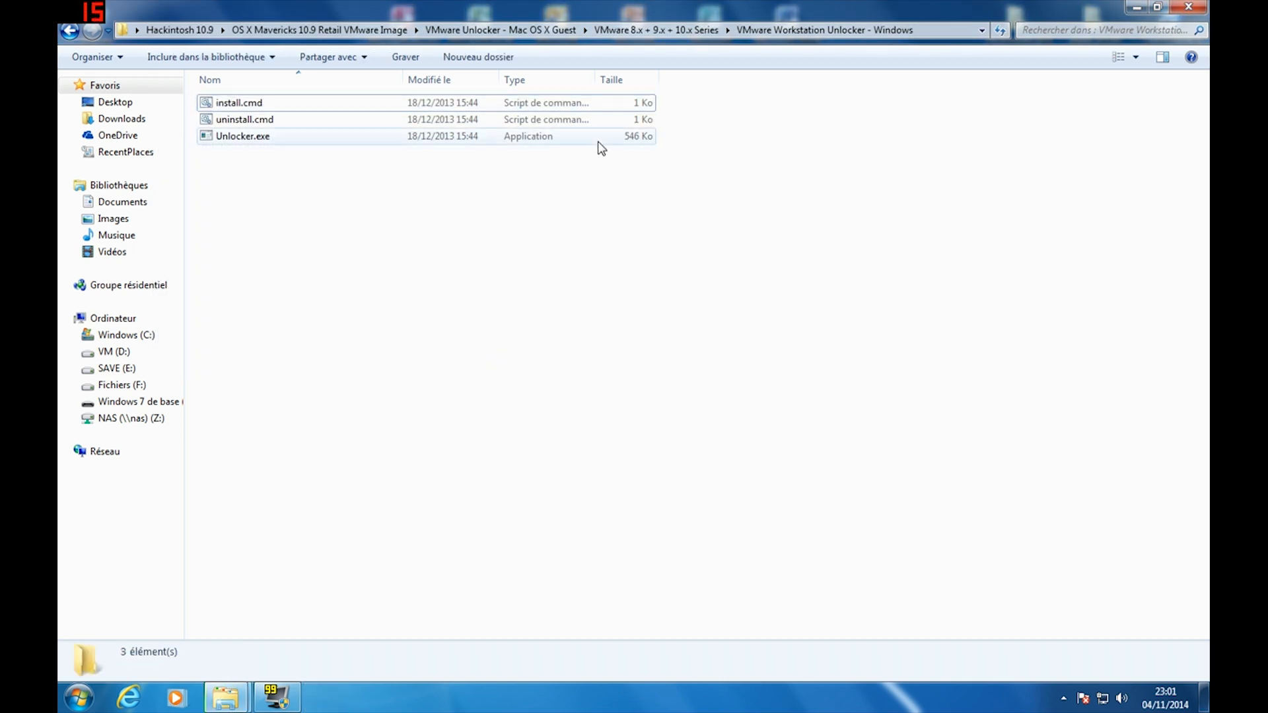
click(1186, 9)
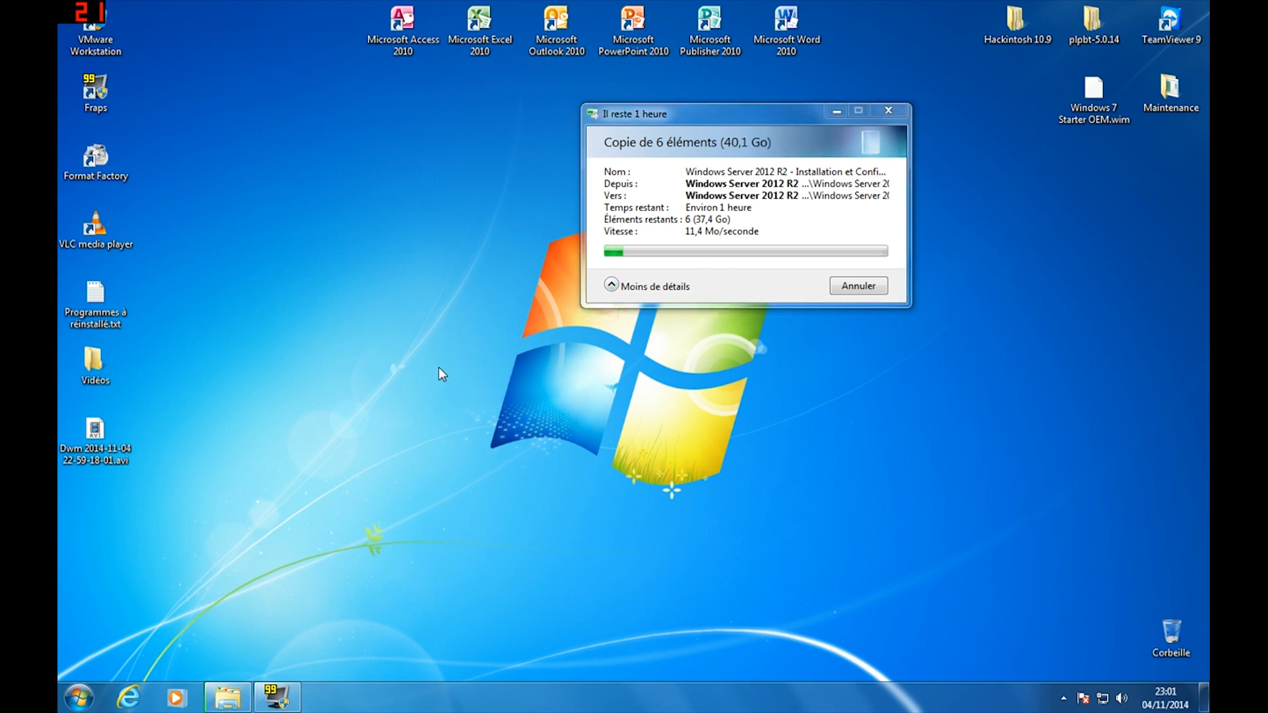
Move the file copy progress dialog further left on the desktop
drag(754, 114, 584, 101)
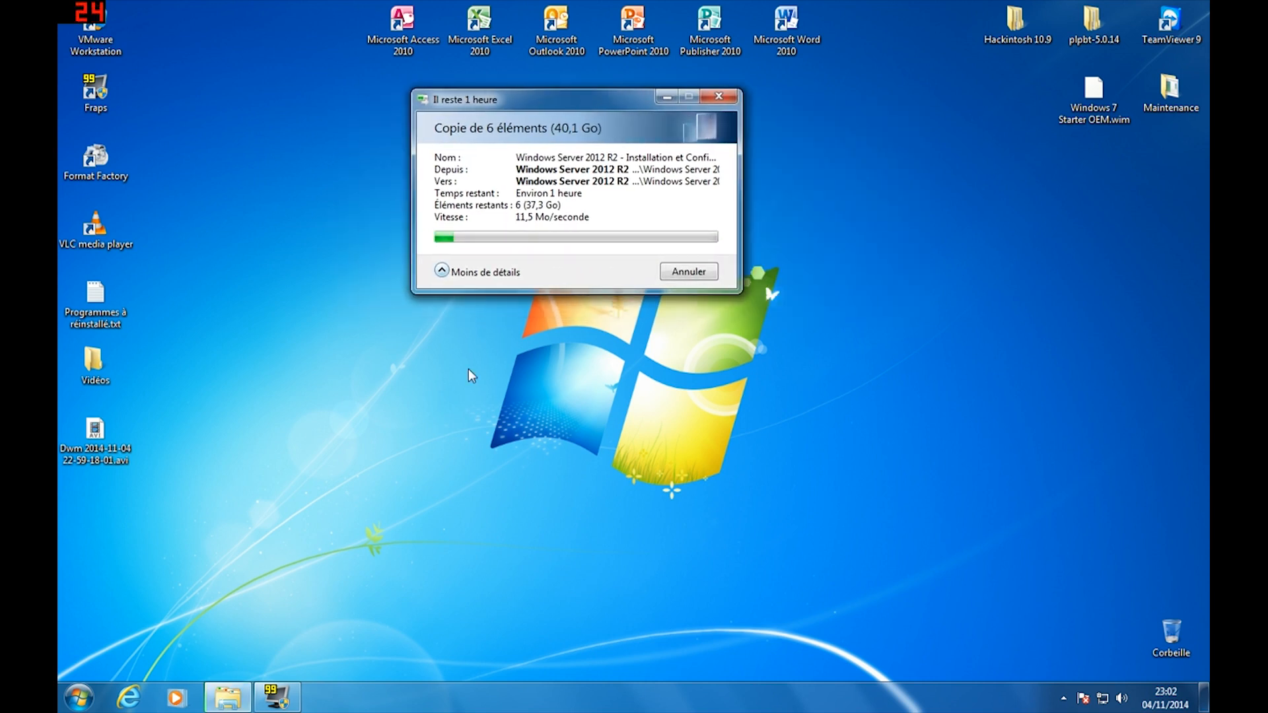
drag(556, 95, 571, 97)
click(557, 394)
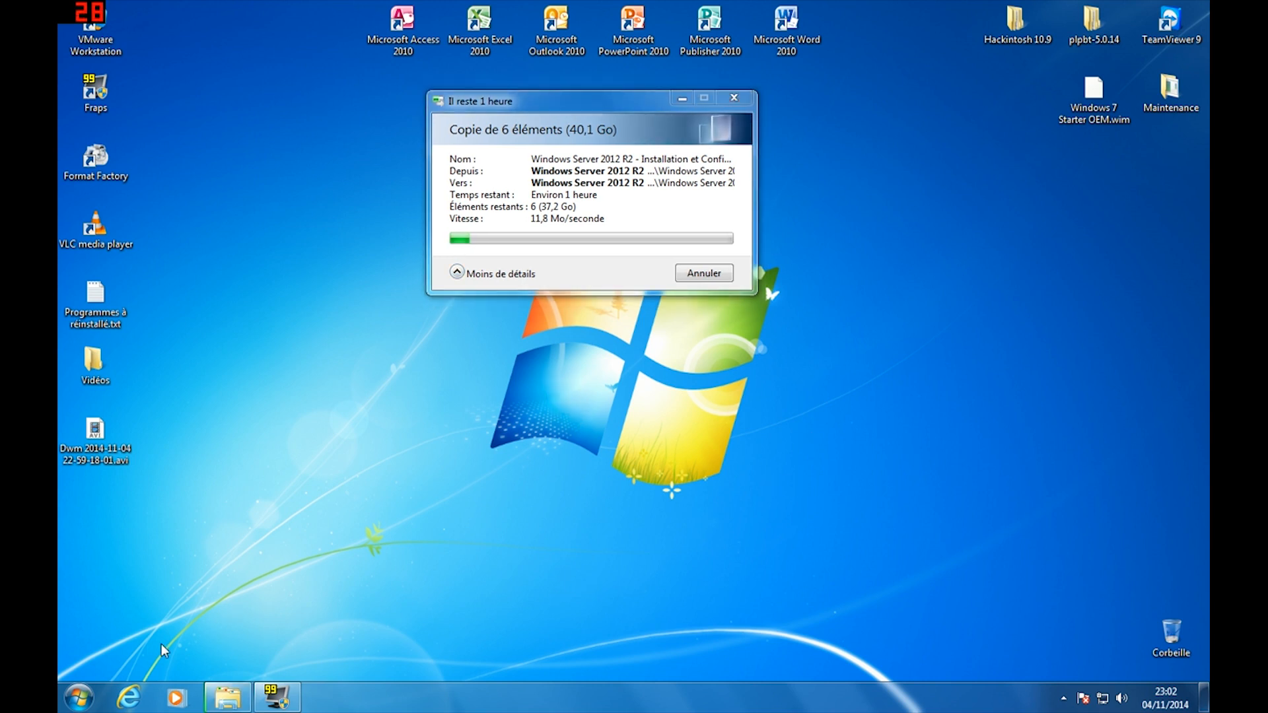
Launch VMware Workstation from its desktop shortcut, minimize it, then restore it from the taskbar
double_click(109, 52)
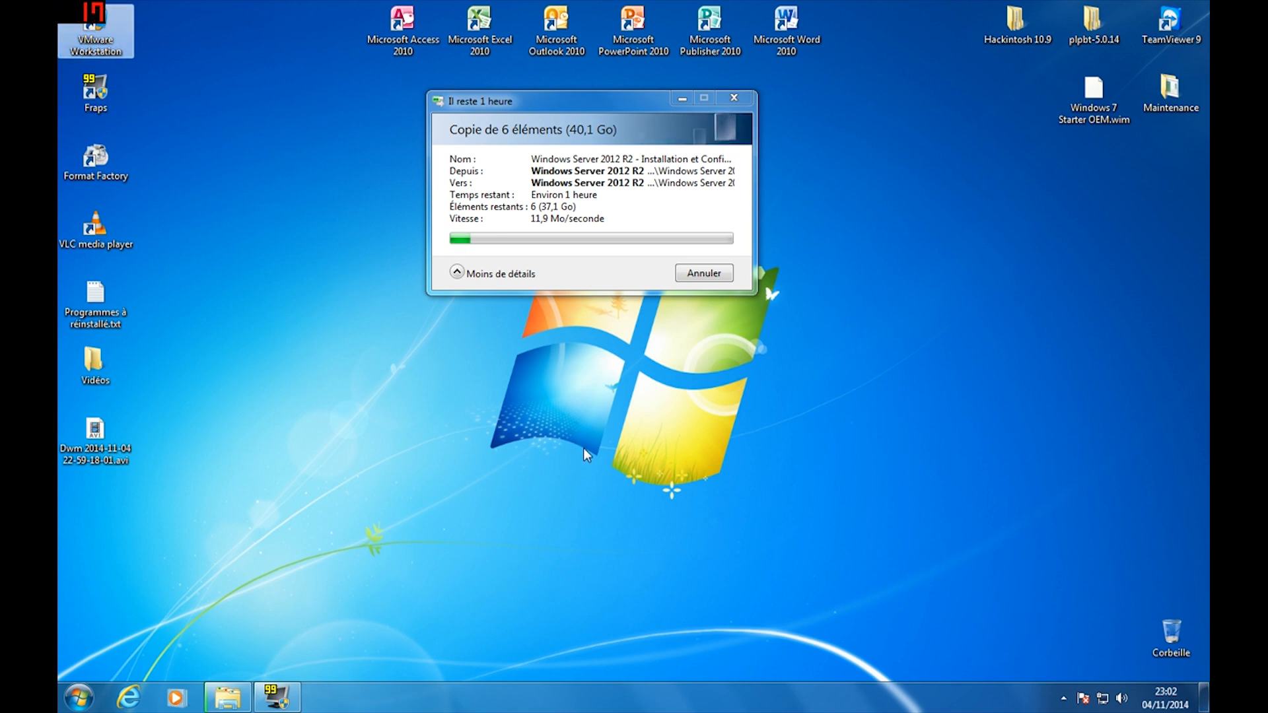
click(560, 222)
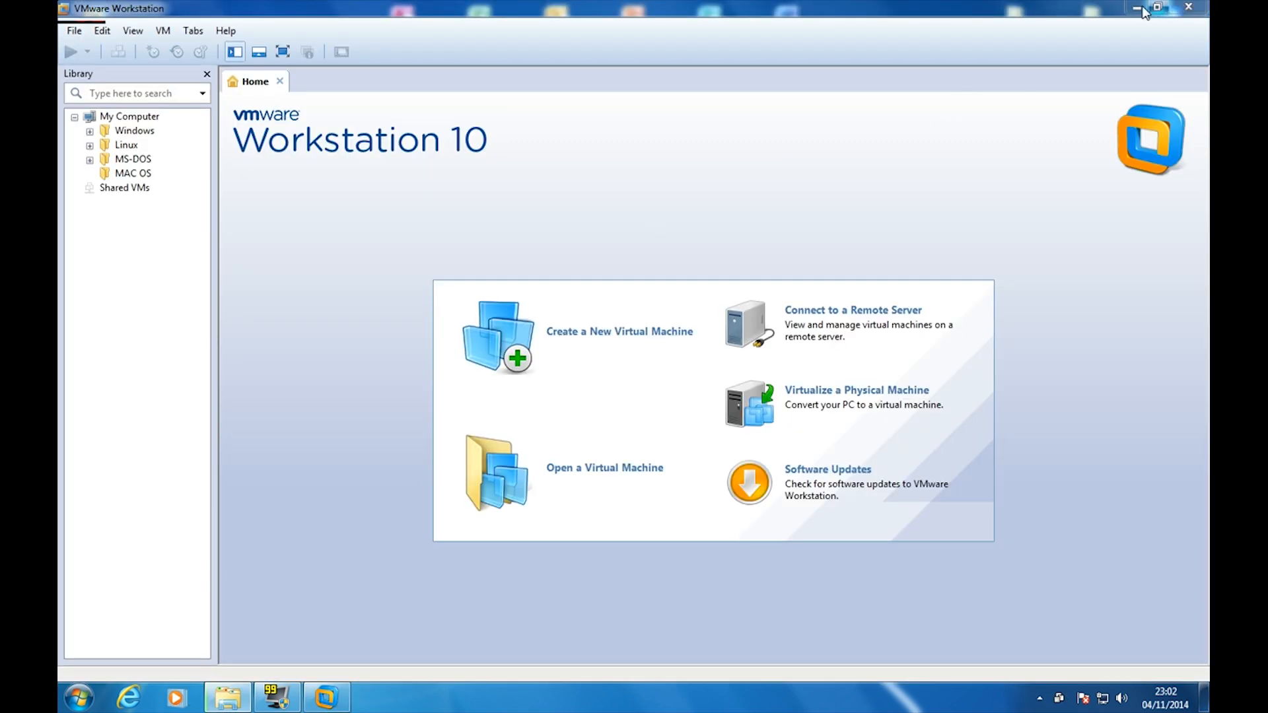
click(1182, 7)
drag(948, 209, 1015, 302)
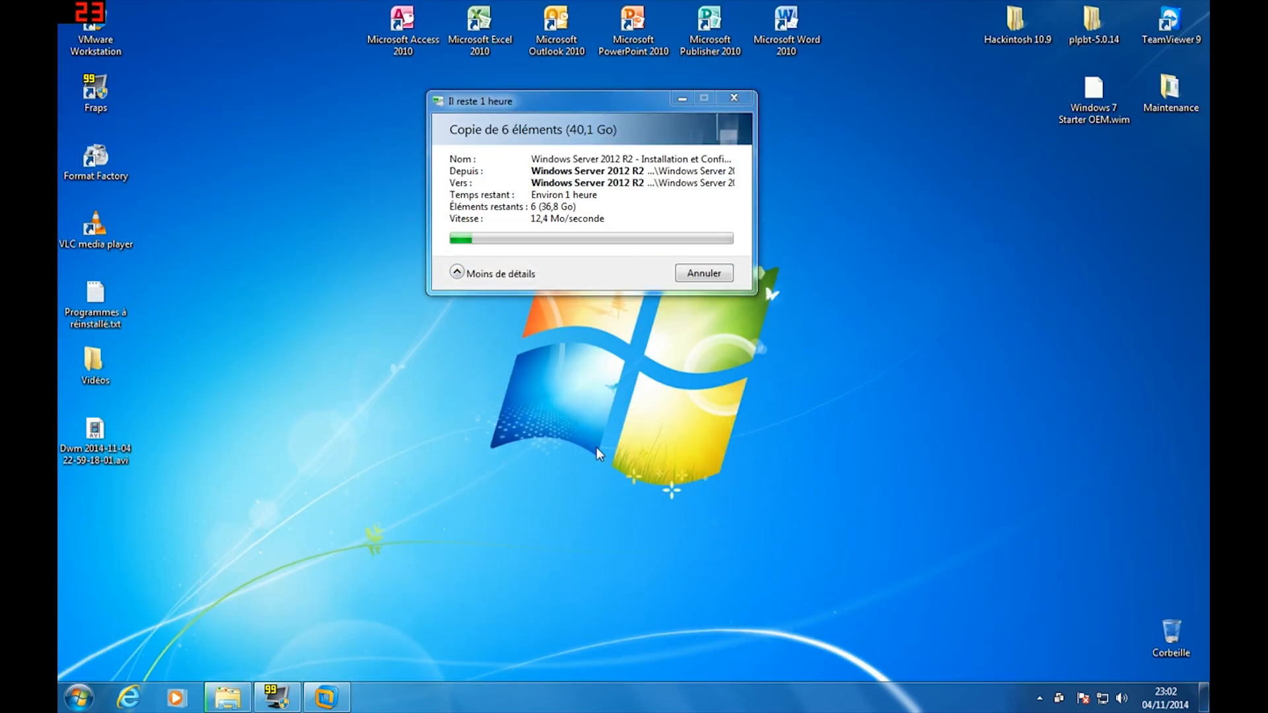
drag(445, 532, 333, 459)
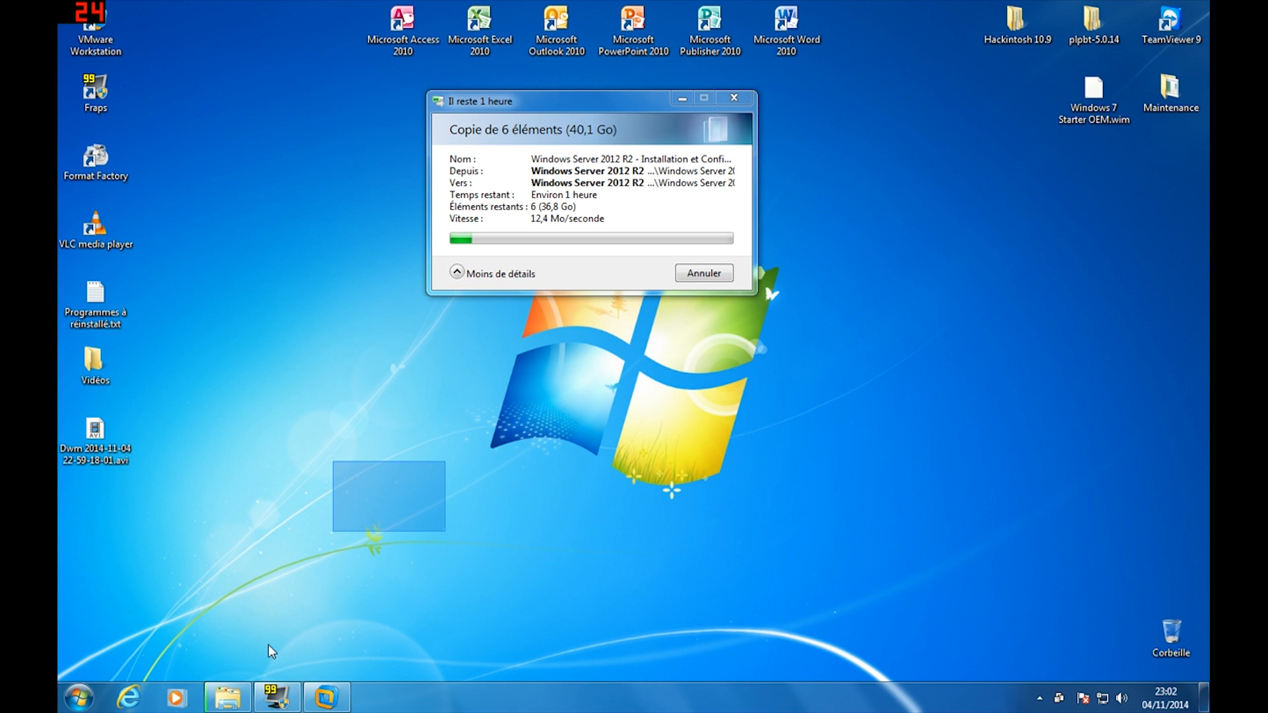
click(326, 701)
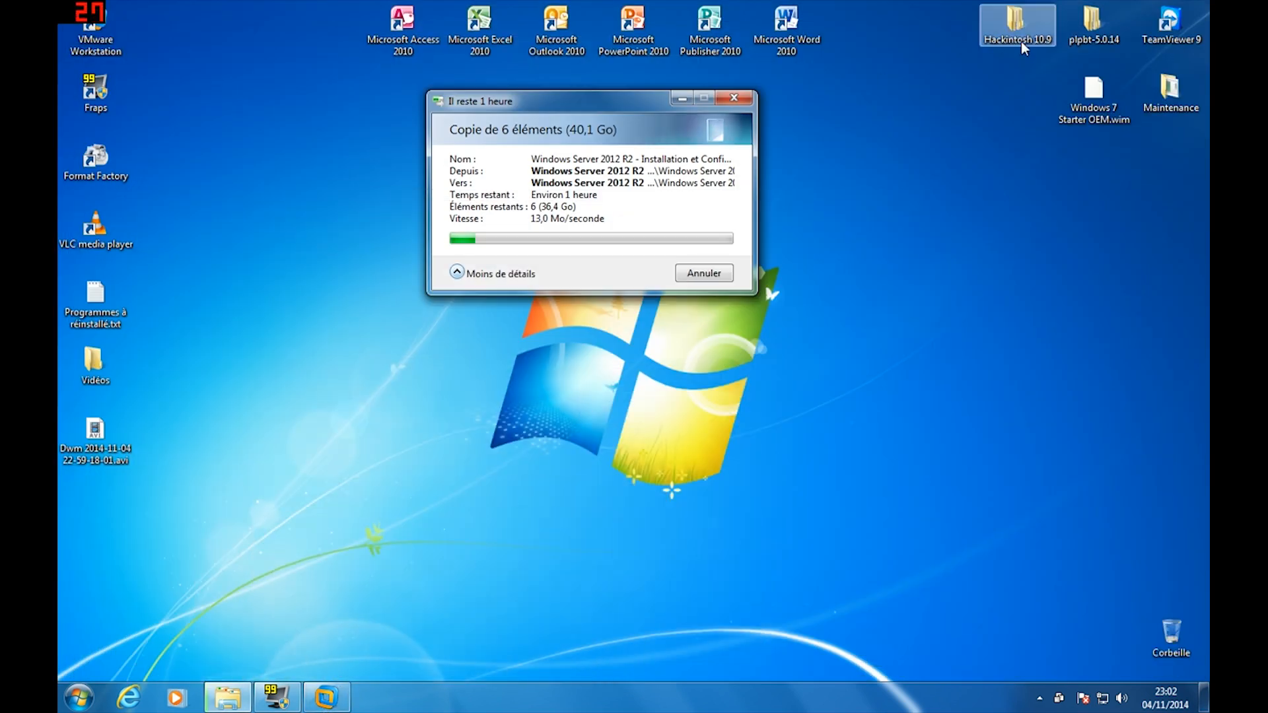
Open Hackintosh 10.9 > OS X Mavericks 10.9 Retail VMware Image and launch the Installer Mac OS X tutorial shortcut
double_click(1020, 41)
double_click(212, 104)
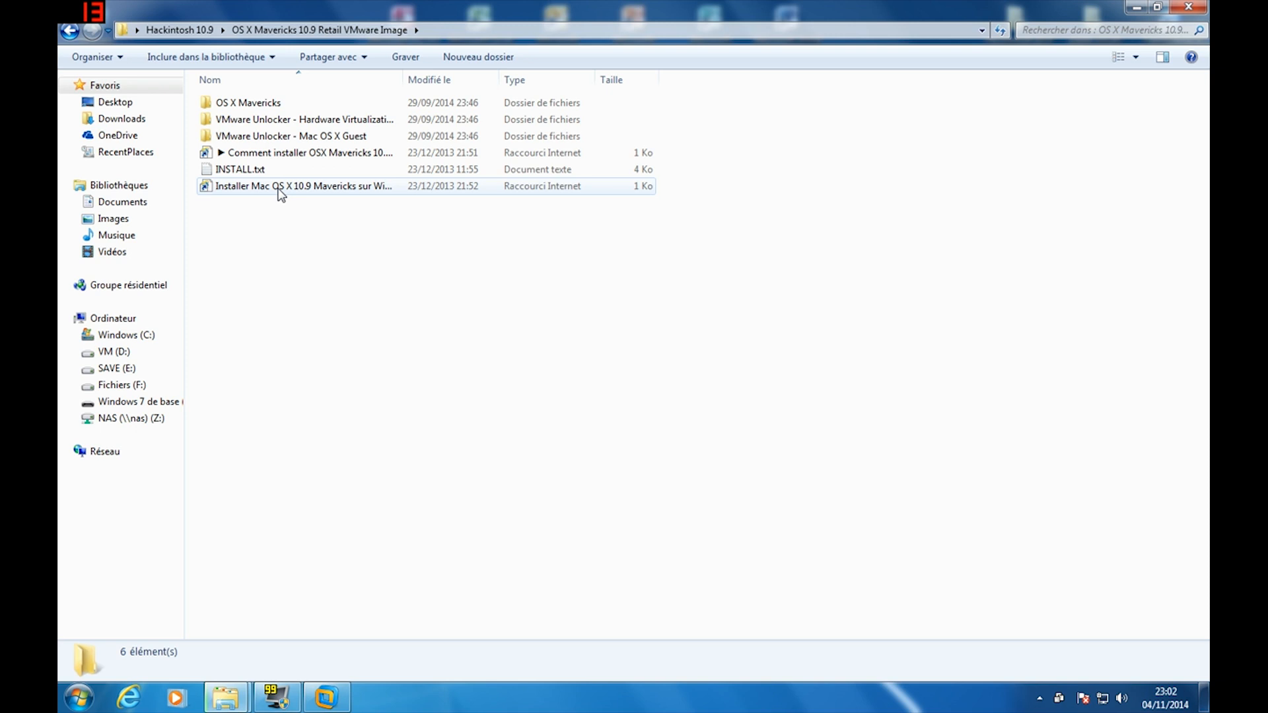
double_click(280, 187)
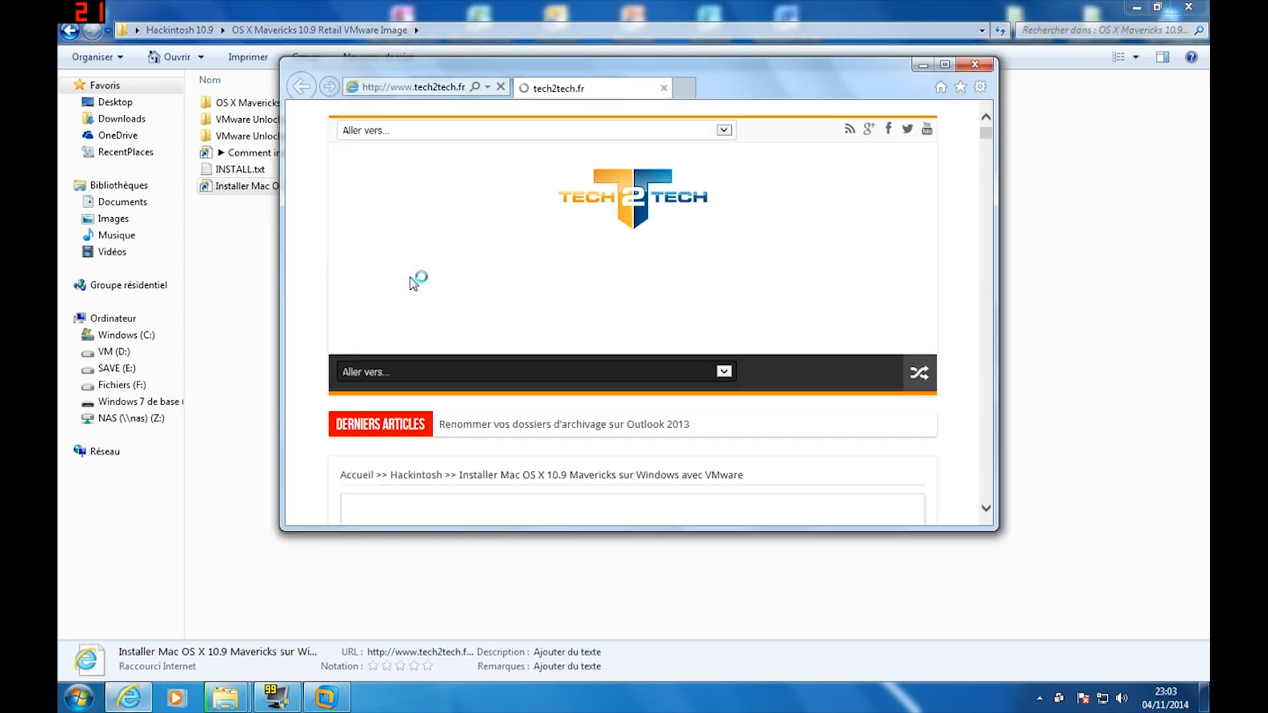
Read the maximized Mavericks tutorial and follow its 'Installer Mac OSX 10.10 Yosemite sur Vmware' link
click(944, 64)
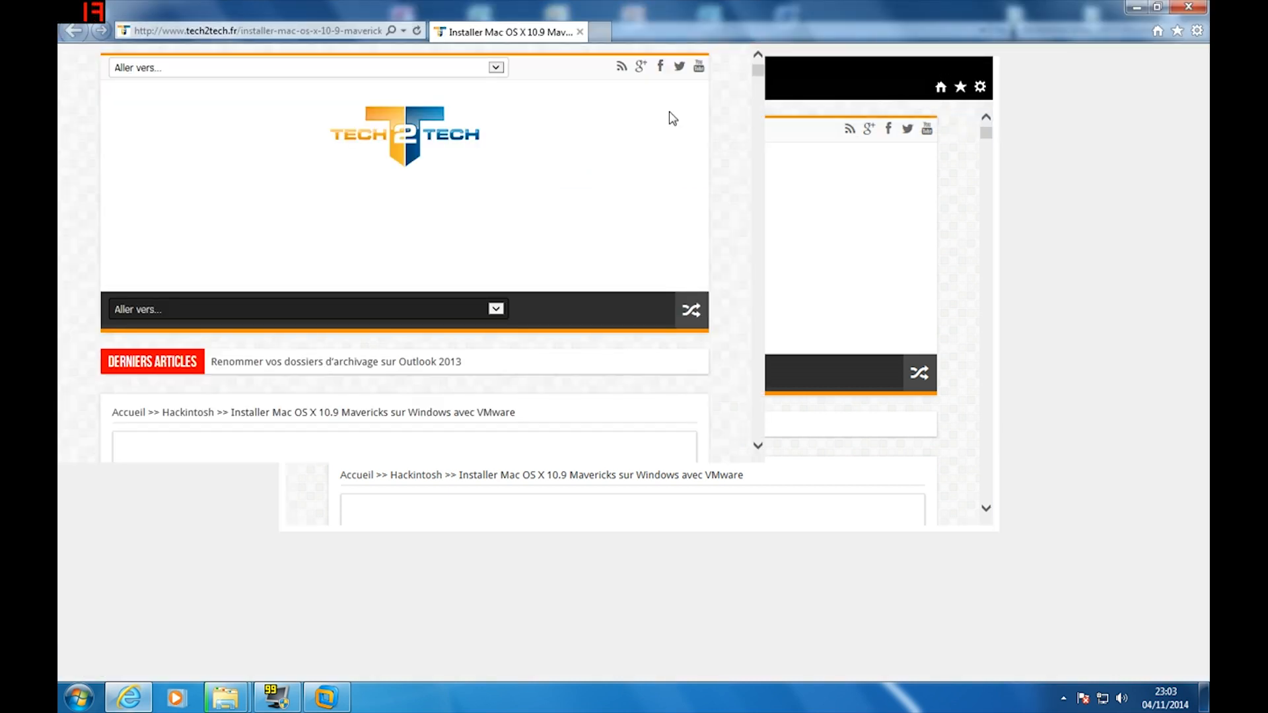
scroll(132, 289, down, 10)
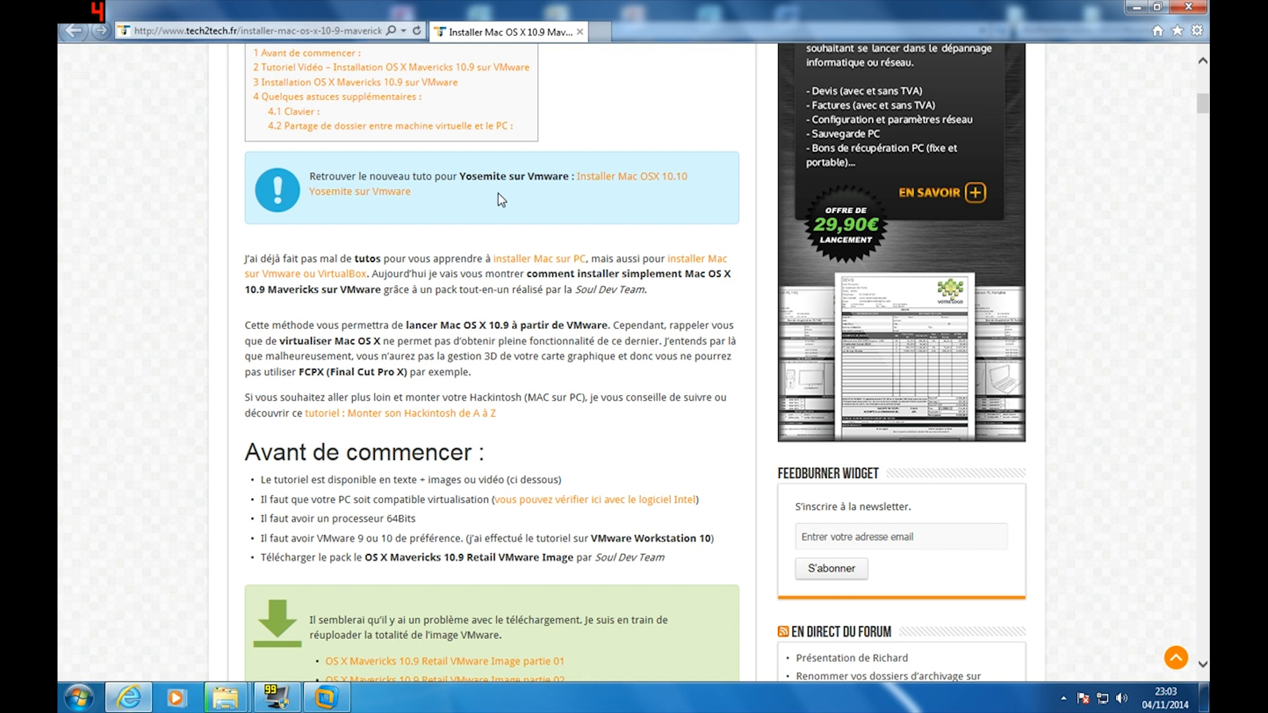
click(582, 177)
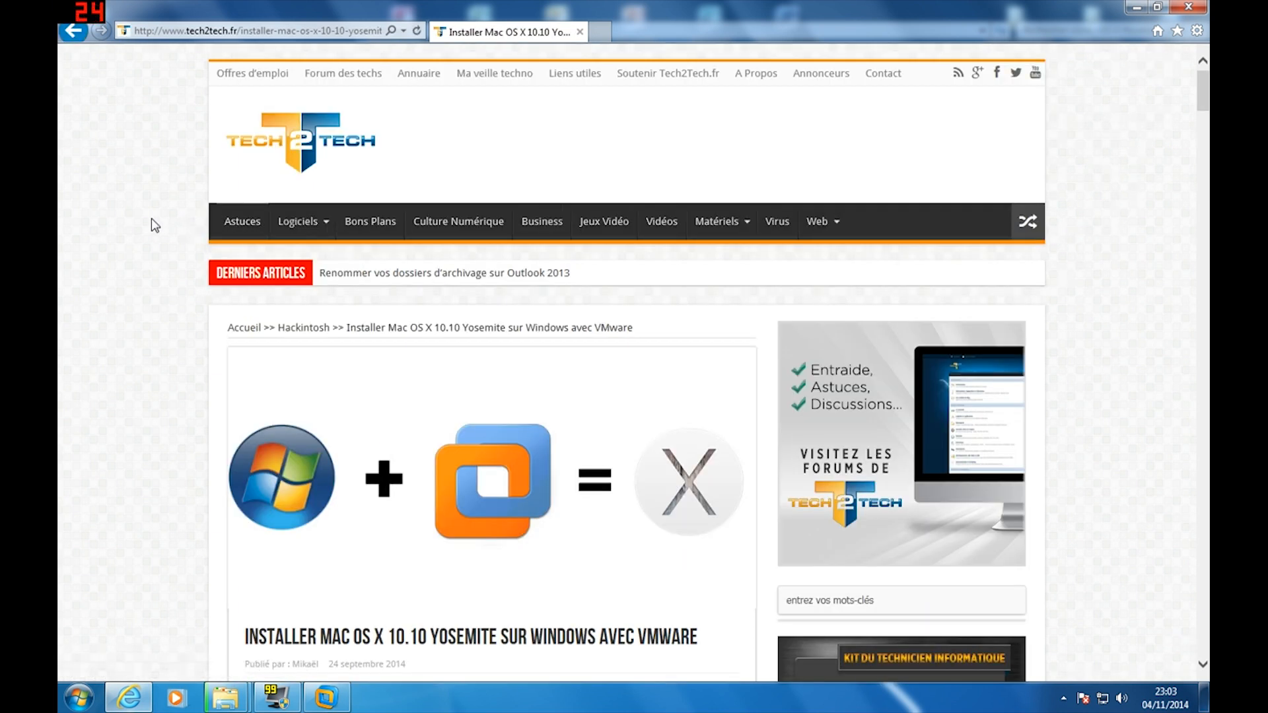
scroll(152, 219, down, 5)
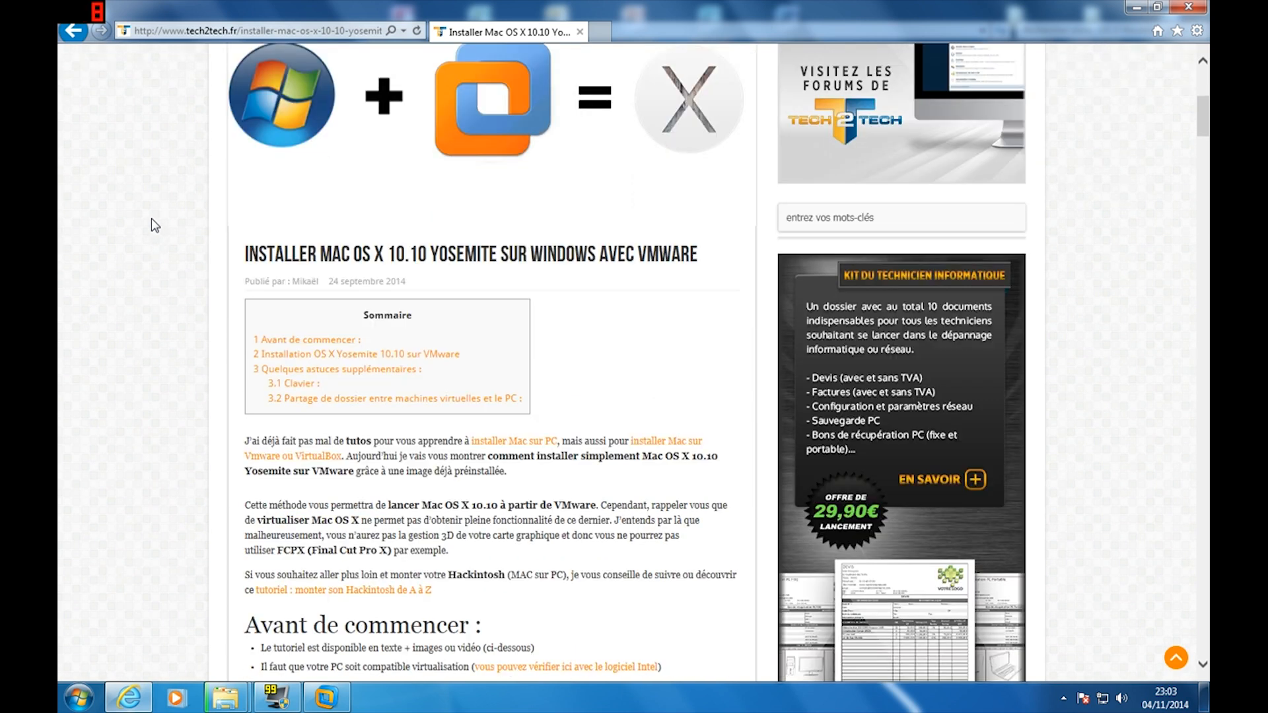
scroll(151, 224, down, 3)
scroll(151, 225, down, 2)
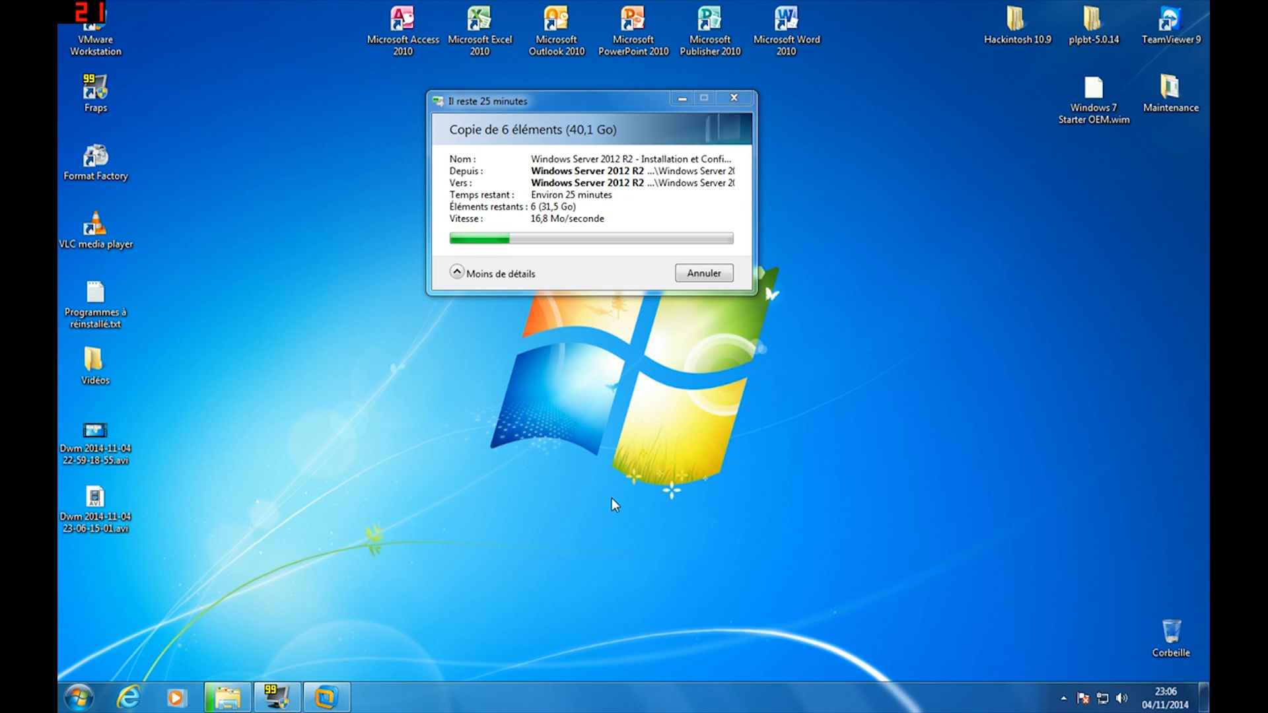
Open OS X Mavericks.vmx from Desktop > Hackintosh 10.9 > Retail VMware Image > OS X Mavericks
click(326, 697)
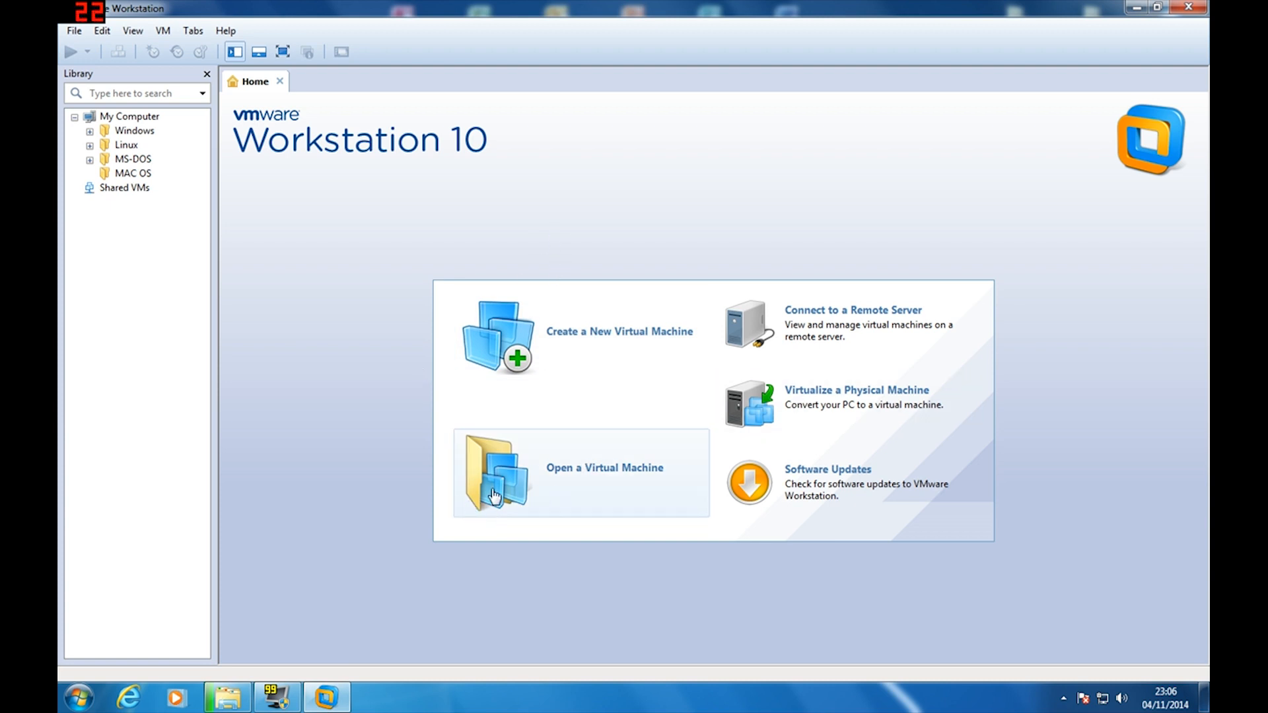
click(573, 472)
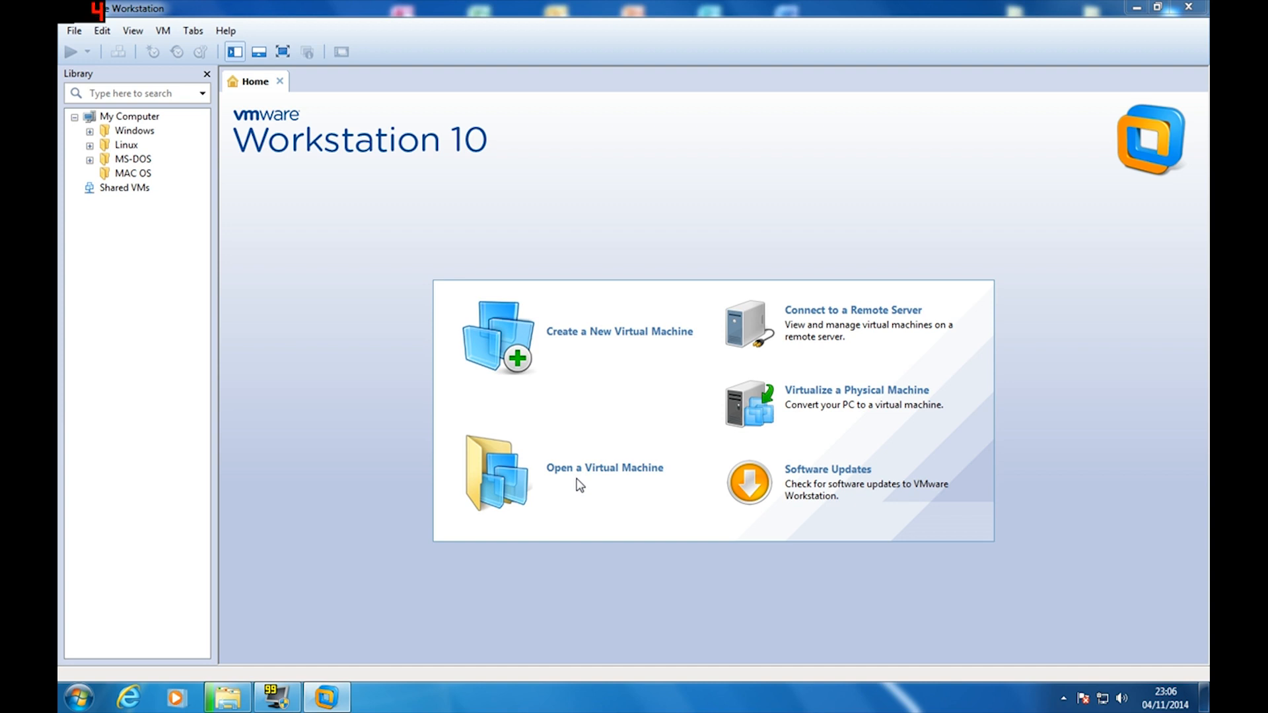
drag(245, 24, 350, 40)
click(224, 136)
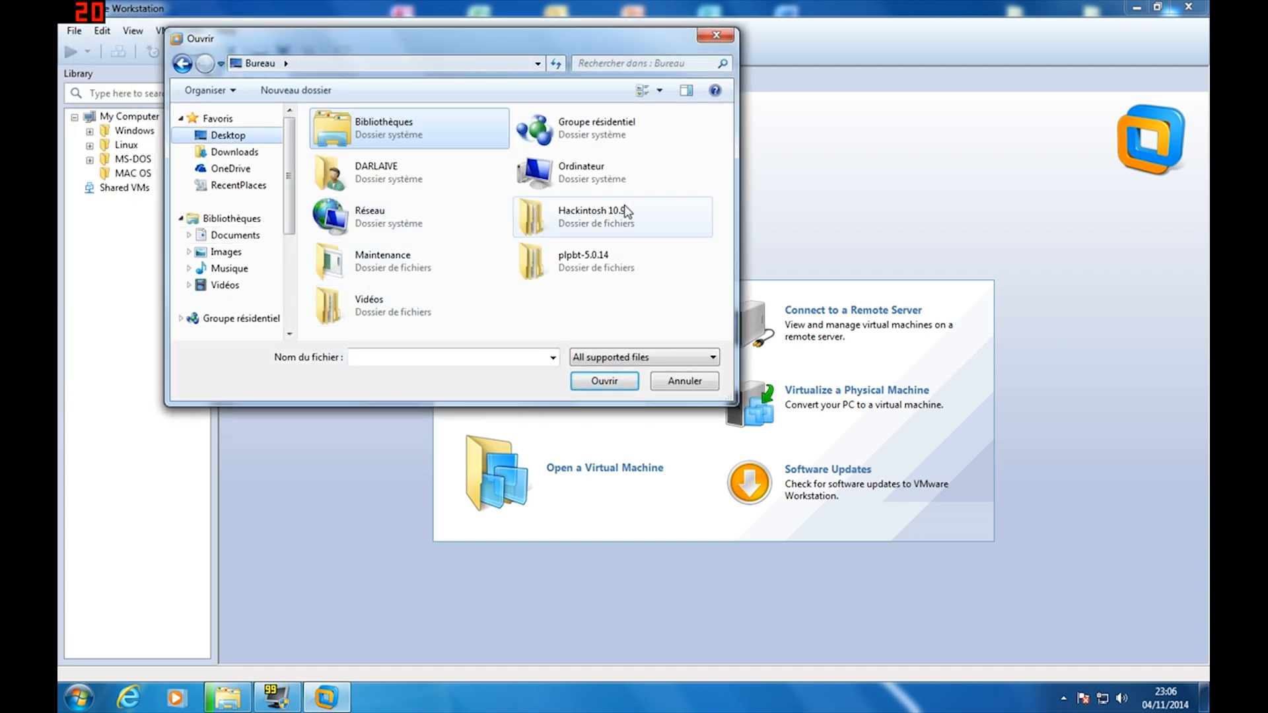
double_click(626, 211)
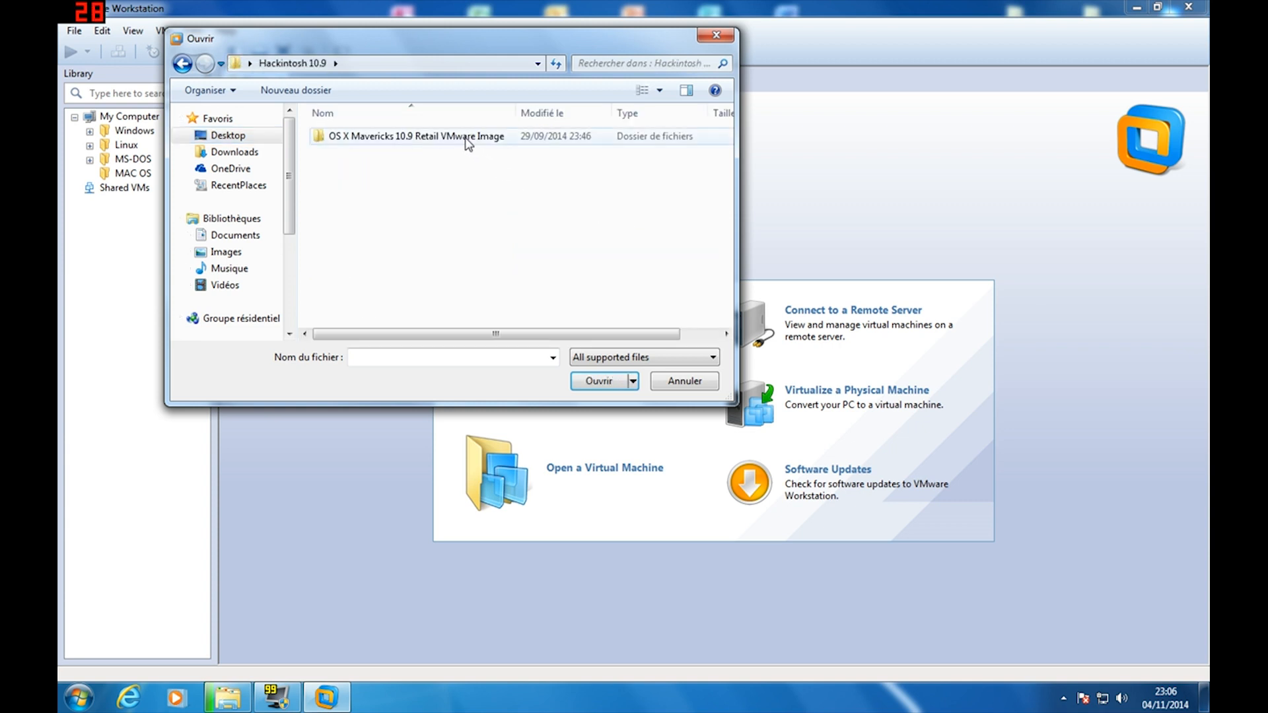
double_click(468, 144)
double_click(359, 136)
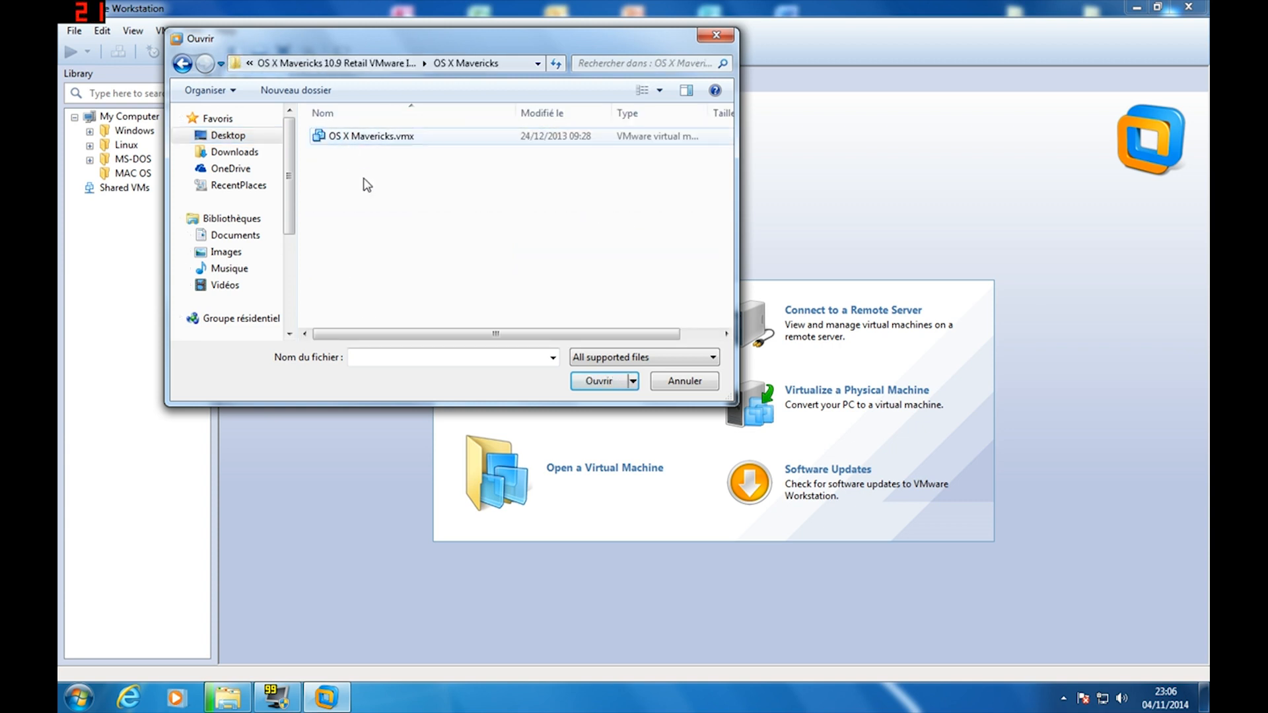
click(360, 138)
click(597, 381)
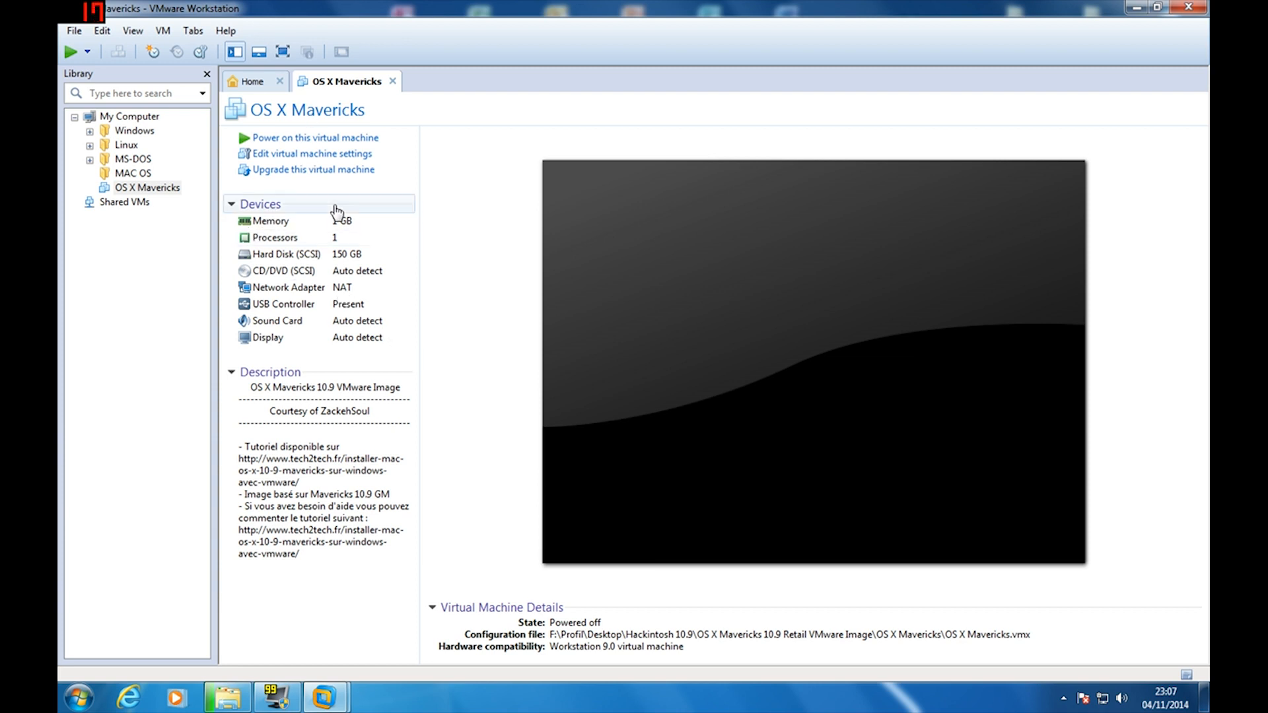
Start the hardware upgrade wizard and choose Workstation 10.0 compatibility
click(292, 171)
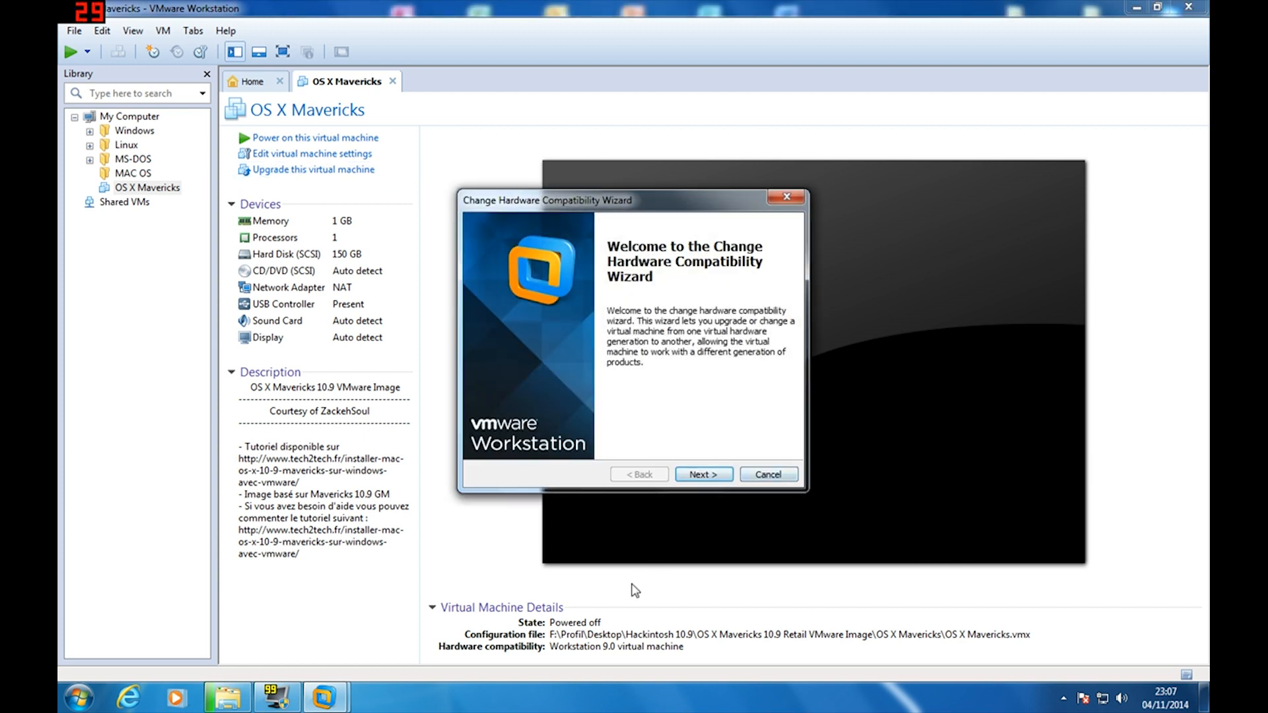
click(690, 477)
click(634, 283)
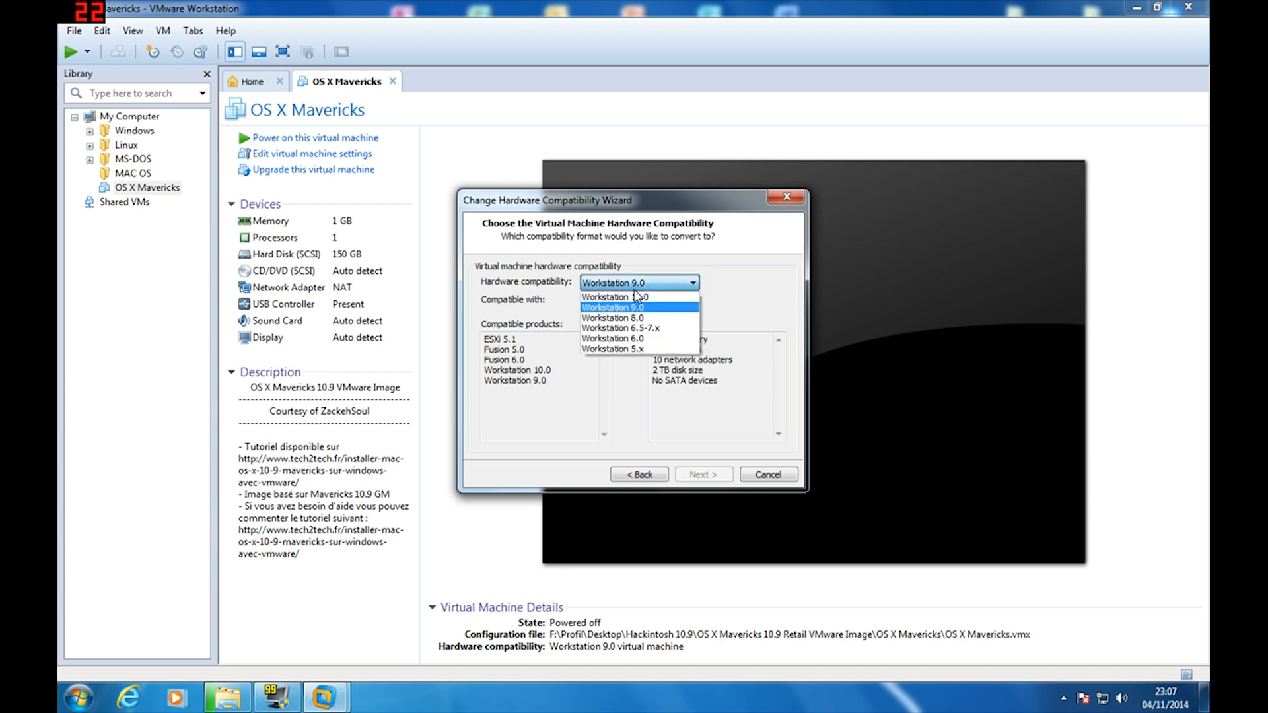
click(635, 295)
click(703, 474)
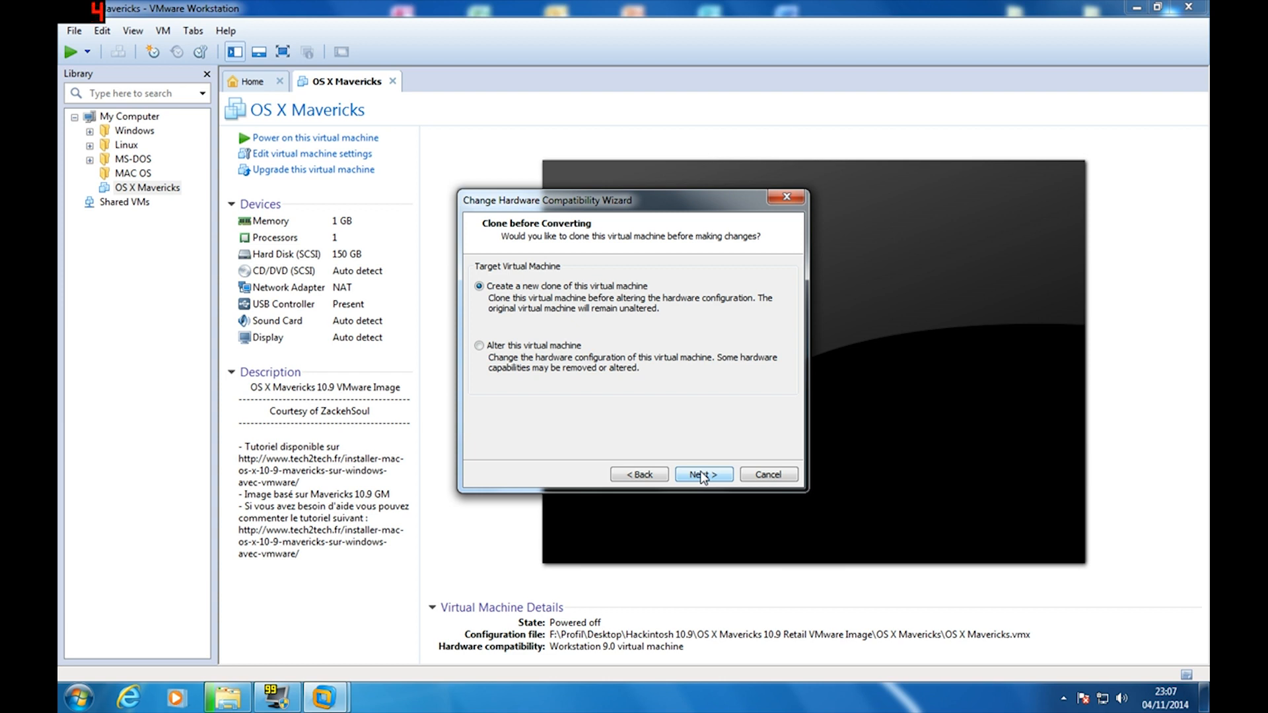
Keep Create a new clone and name it OS X Mavericks by removing the 'Clone of' prefix
click(702, 475)
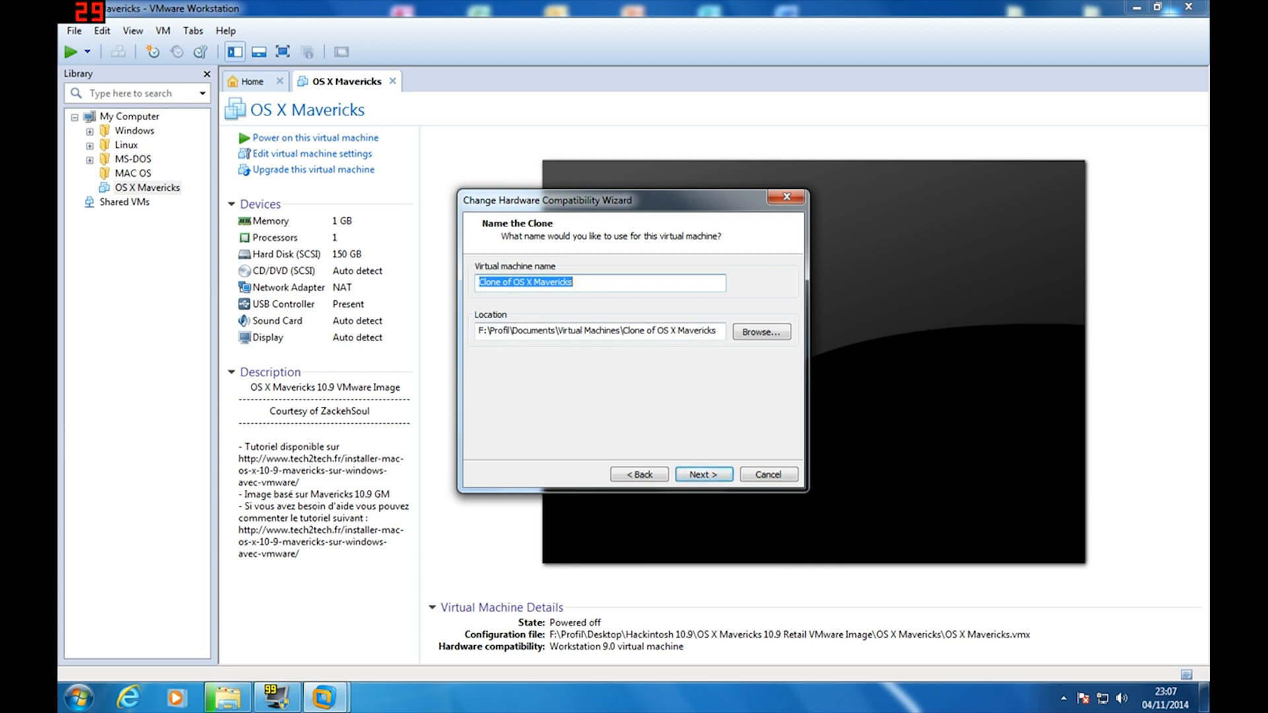
click(512, 282)
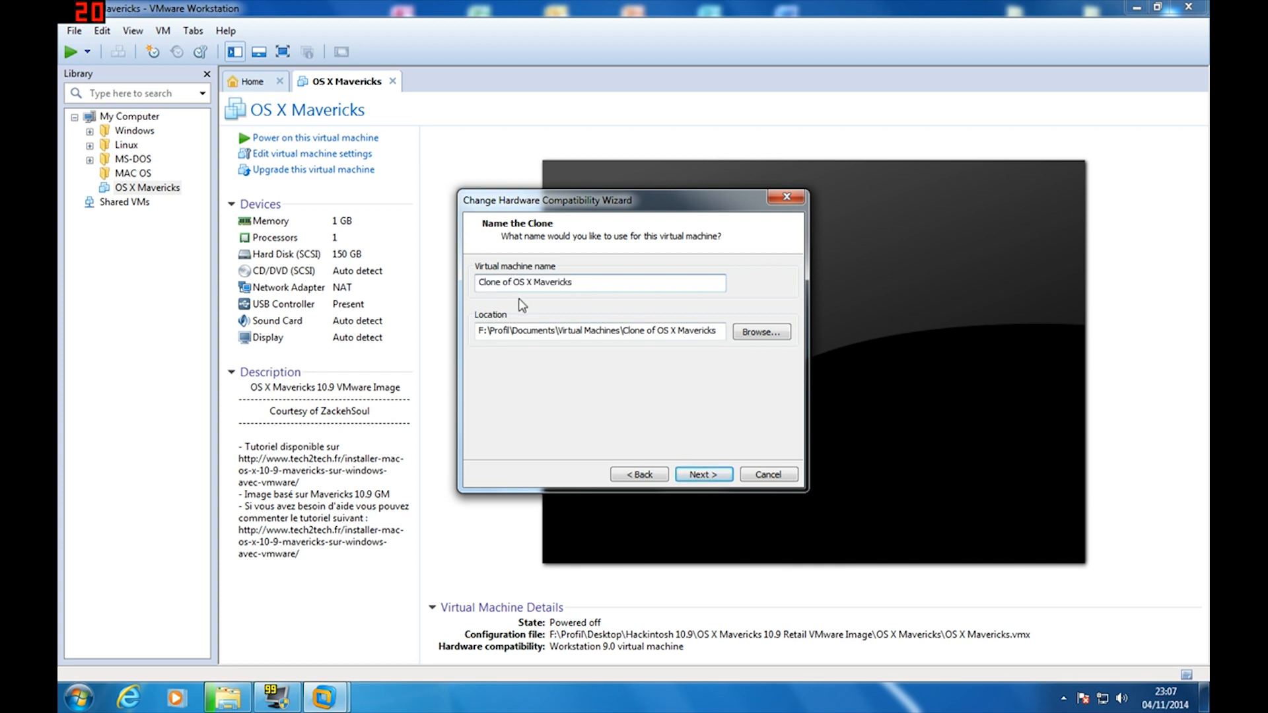
key(BackSpace)
key(BackSpace)
key(BackSpace)
key(BackSpace)
key(BackSpace)
key(BackSpace)
key(BackSpace)
key(BackSpace)
key(BackSpace)
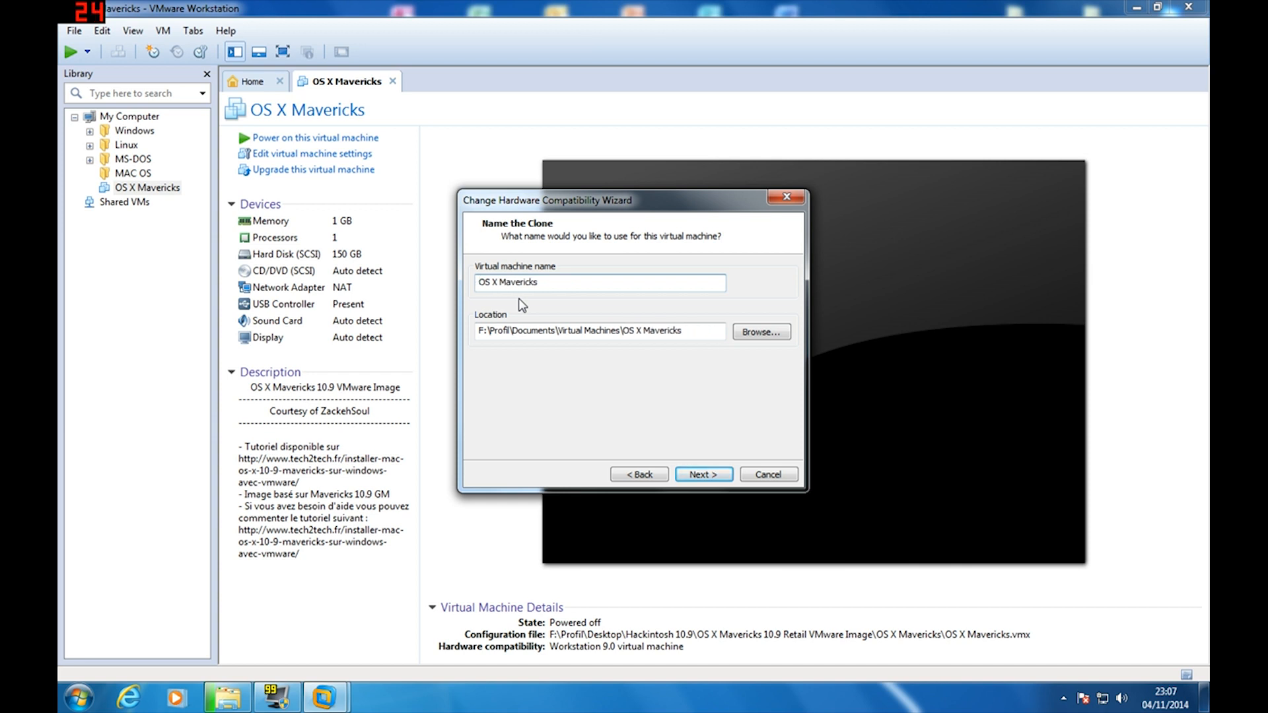
Create a new folder named Mavericks on drive VM (D:) for the clone
click(762, 332)
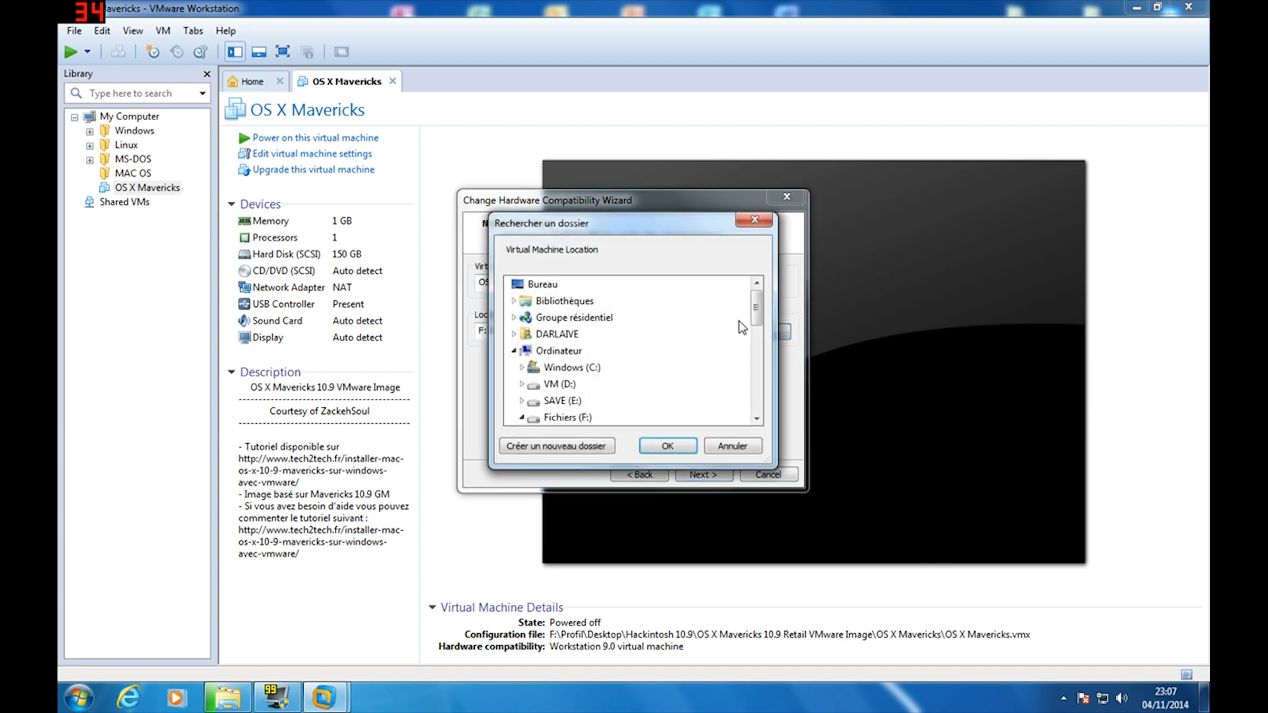
scroll(742, 327, down, 5)
scroll(745, 332, up, 3)
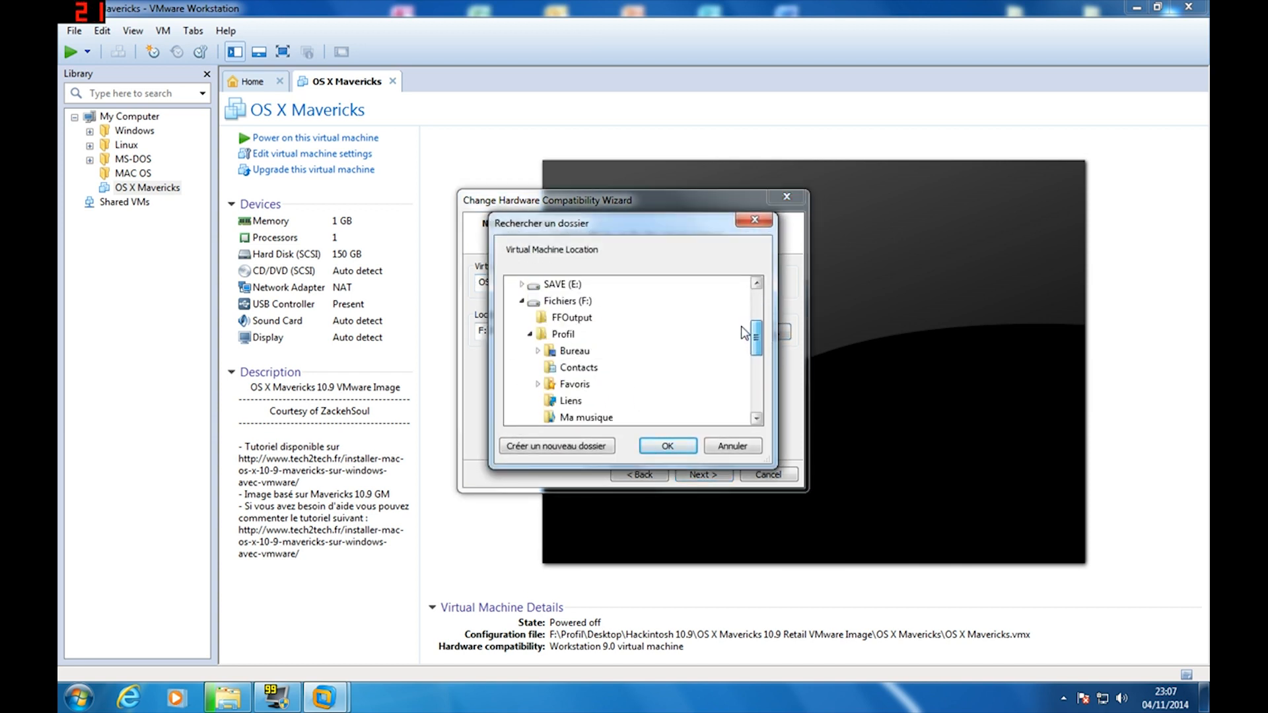
scroll(745, 332, up, 1)
click(558, 318)
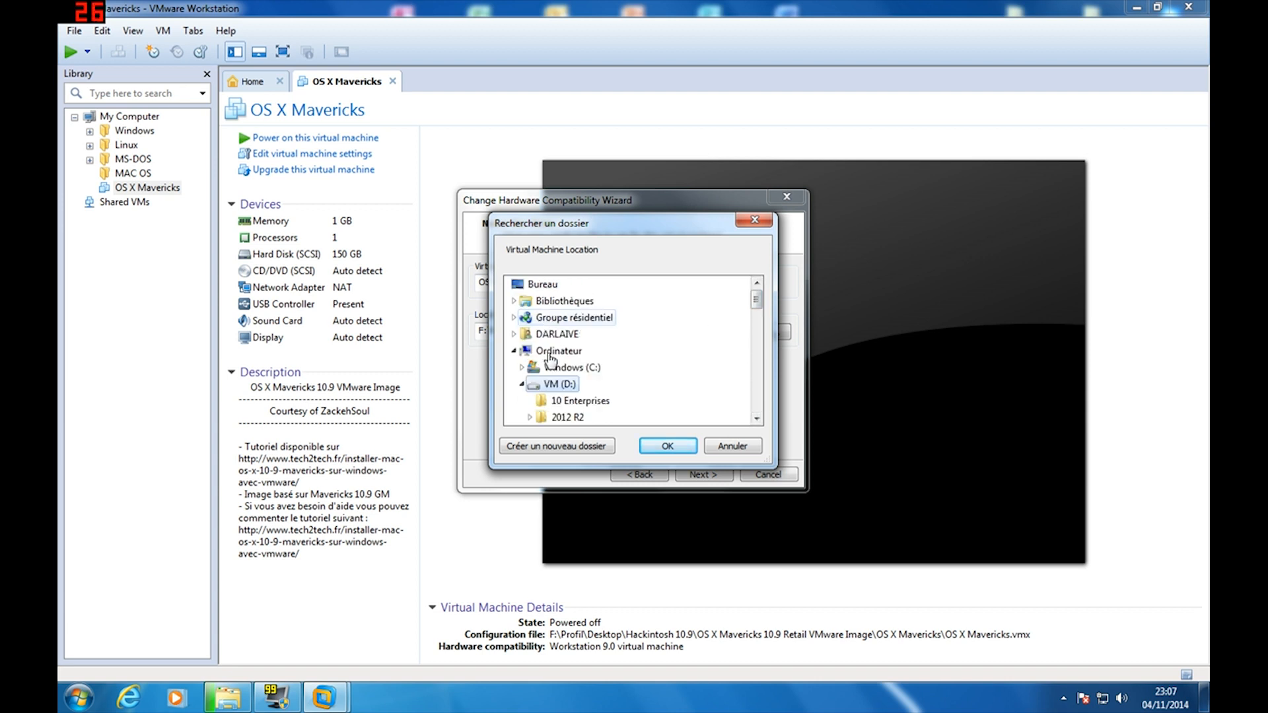
click(555, 448)
text(Ma)
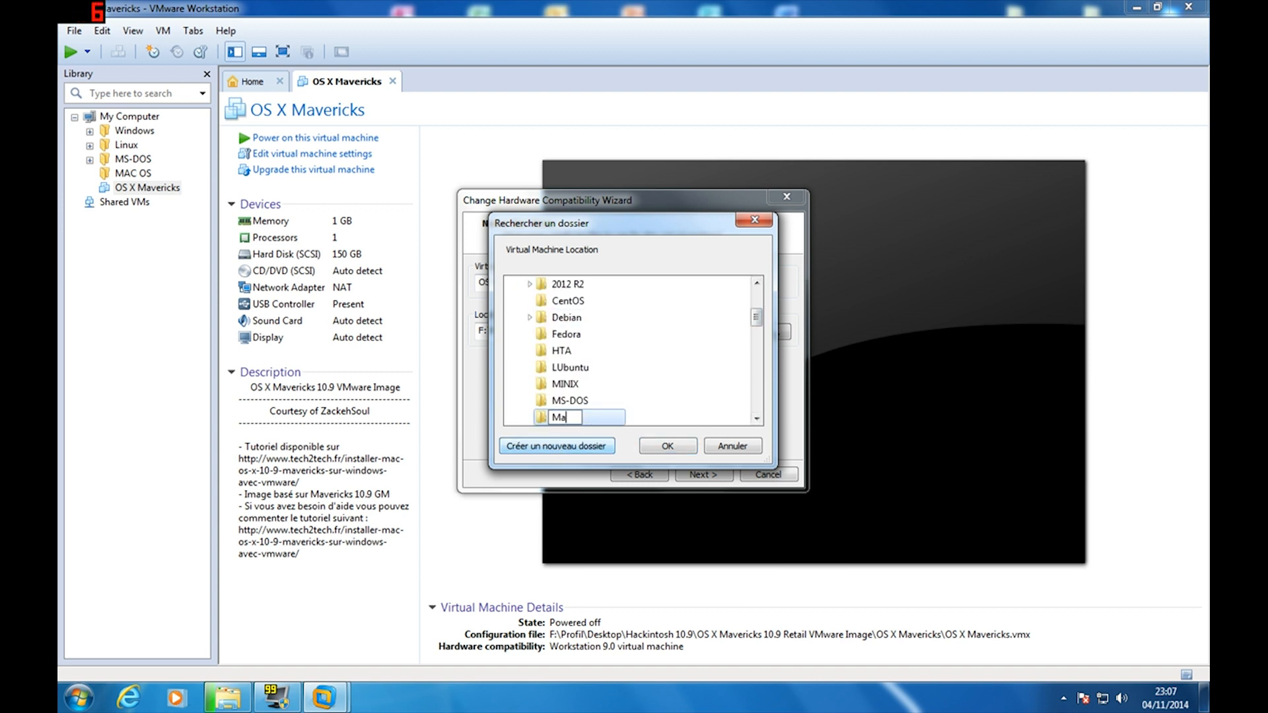
text(vericks)
key(Return)
Accept the Mavericks folder as the location and finish the wizard to start cloning
click(667, 446)
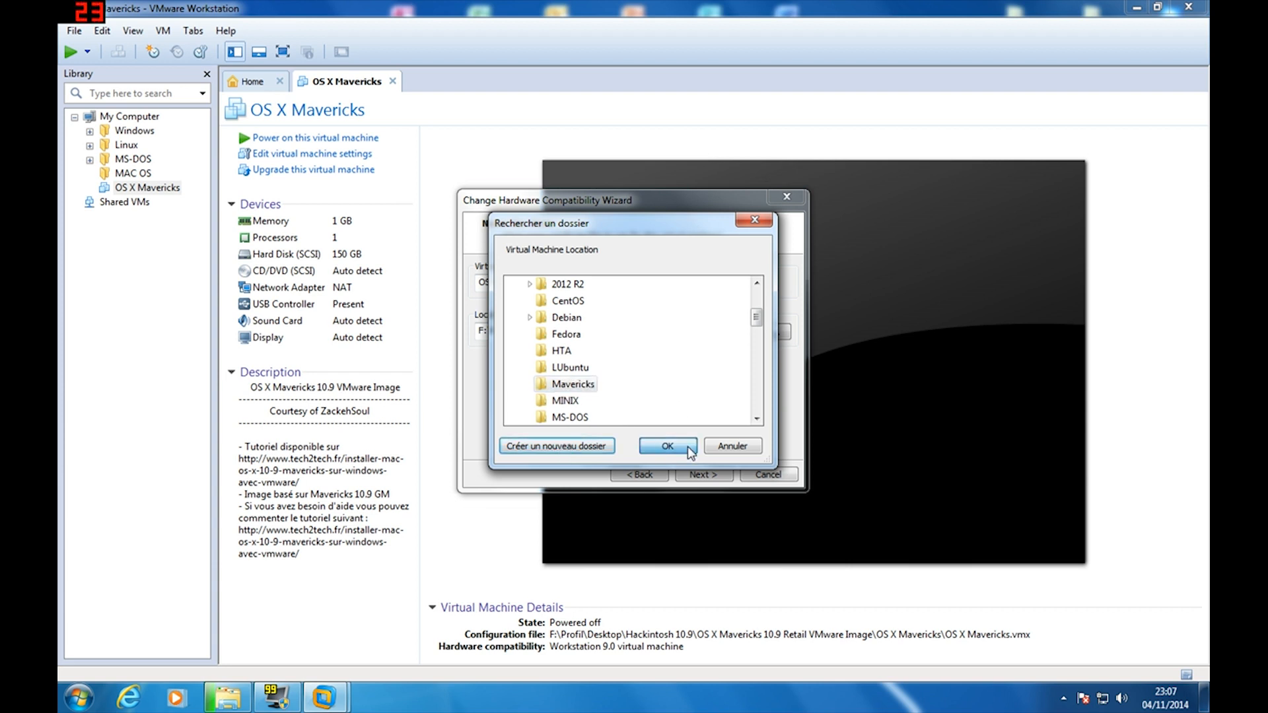
click(702, 474)
click(702, 475)
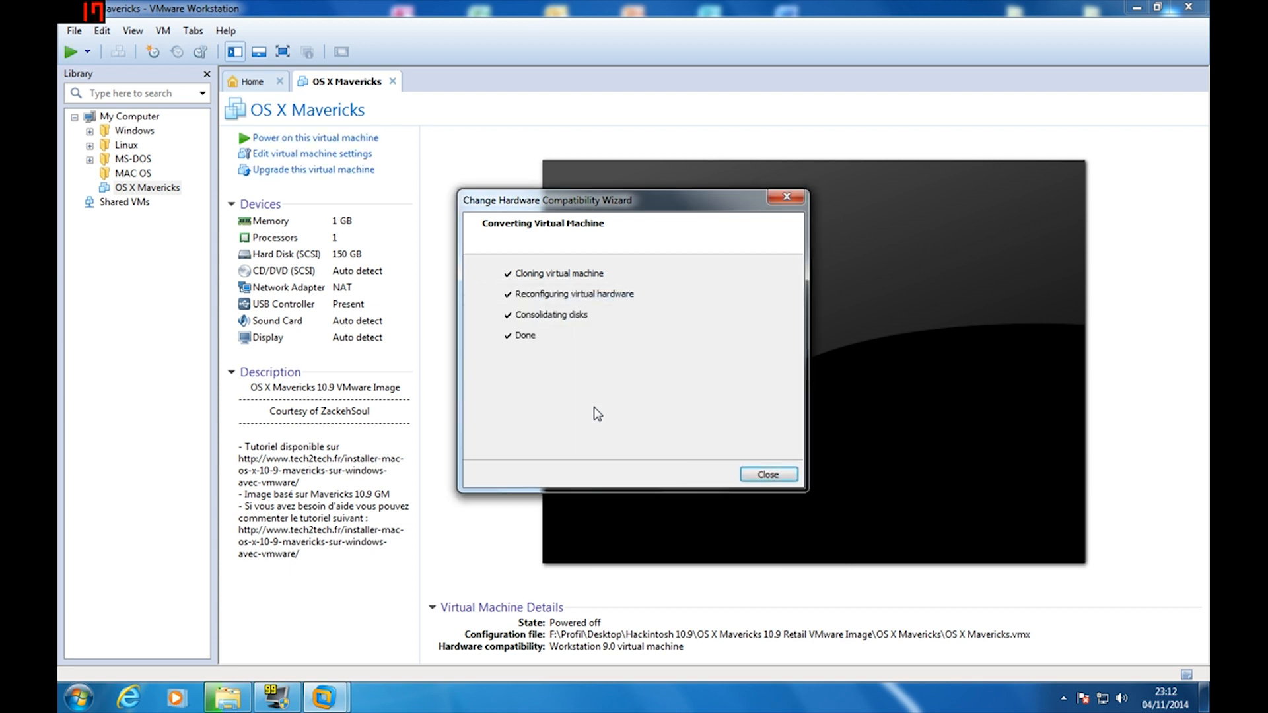
Finish the Workstation 10.0 full clone into D:\Mavericks and reselect the original OS X Mavericks entry
click(752, 472)
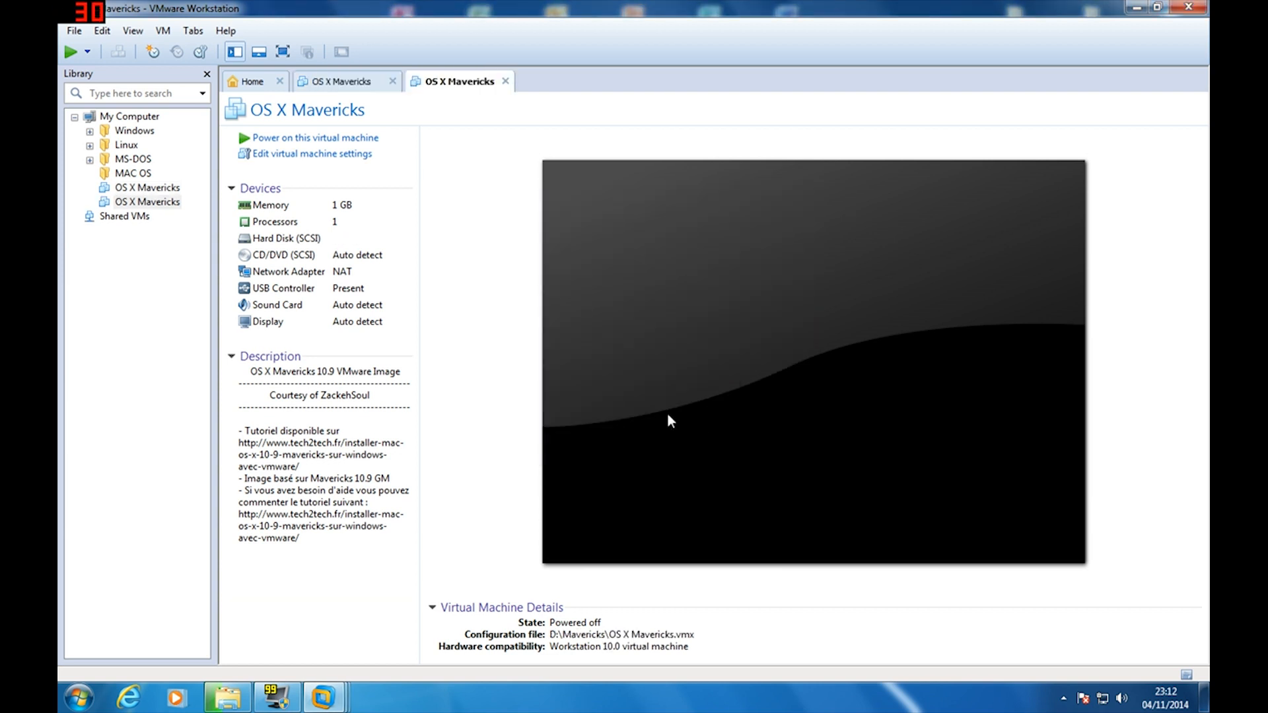
right_click(139, 188)
click(85, 347)
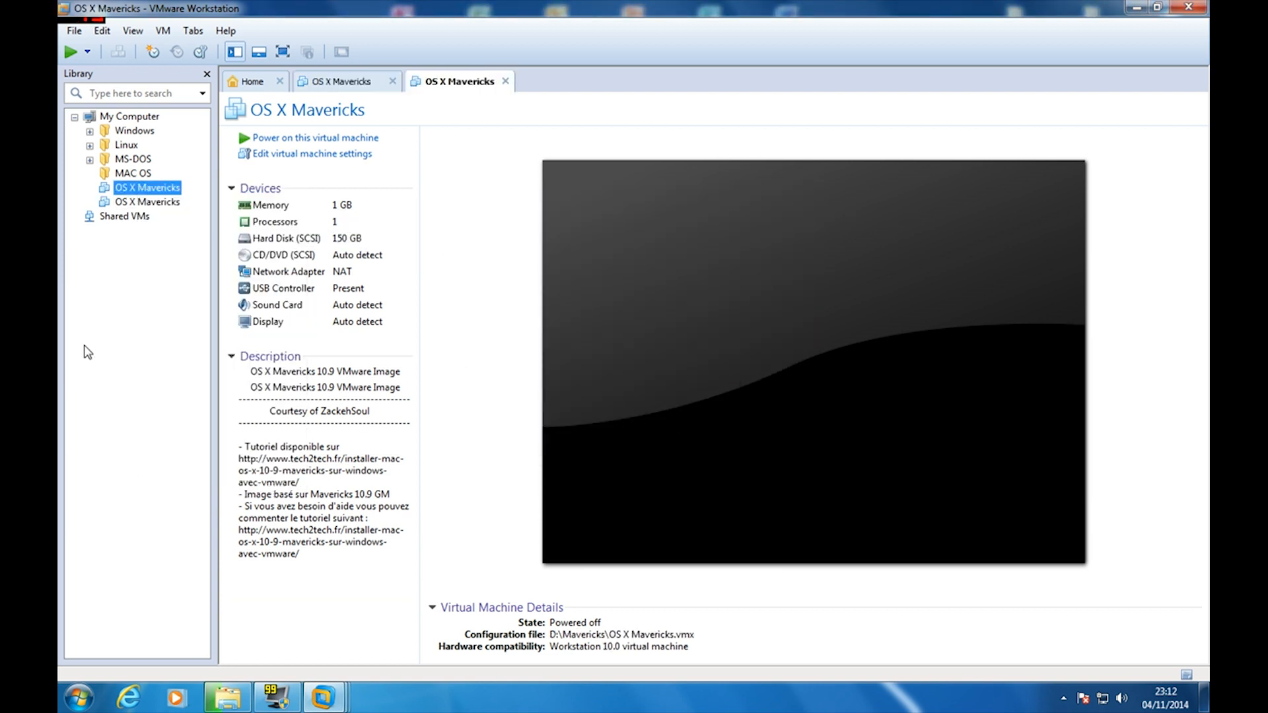
click(134, 190)
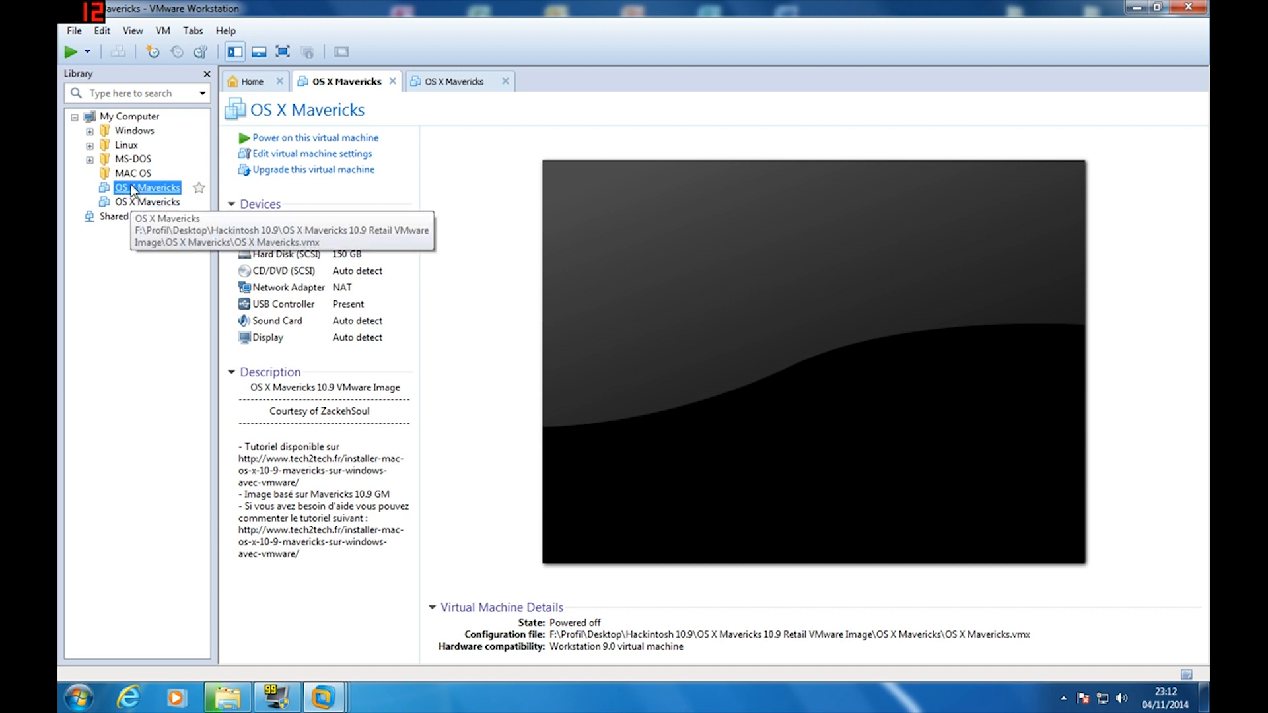
Remove the original Workstation 9.0 OS X Mavericks entry from the library without deleting it from disk
right_click(134, 190)
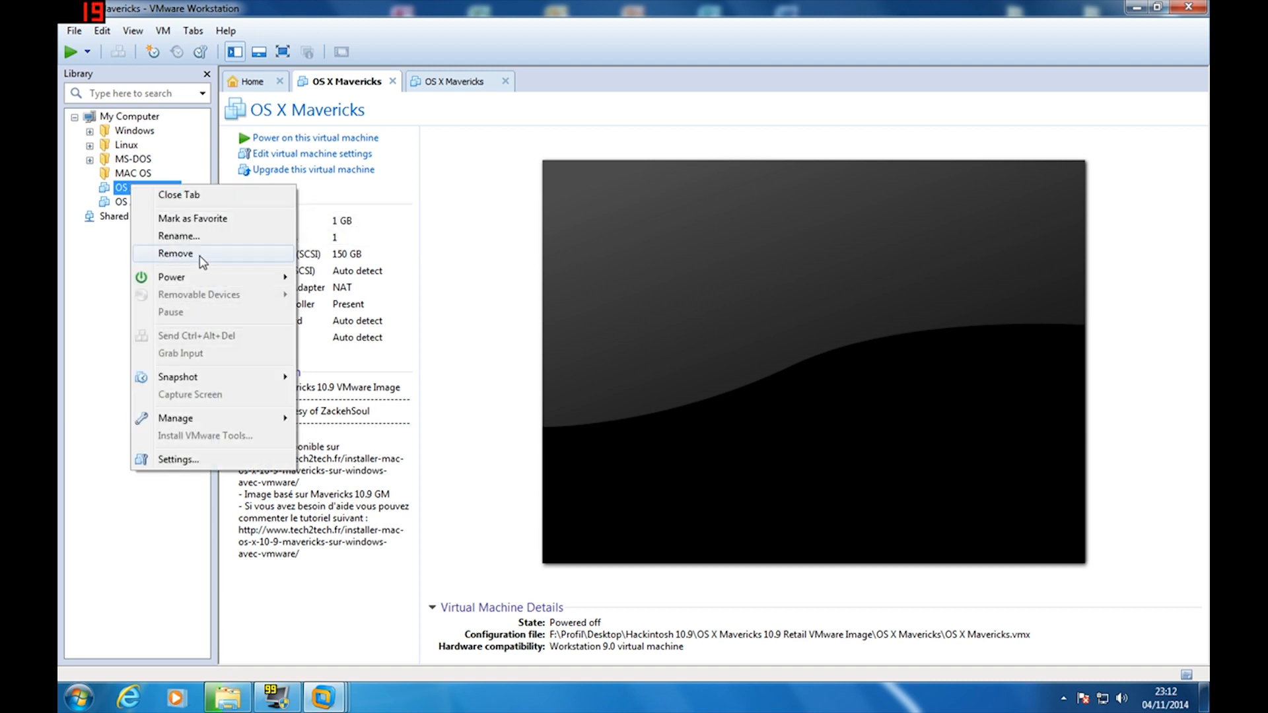
click(175, 254)
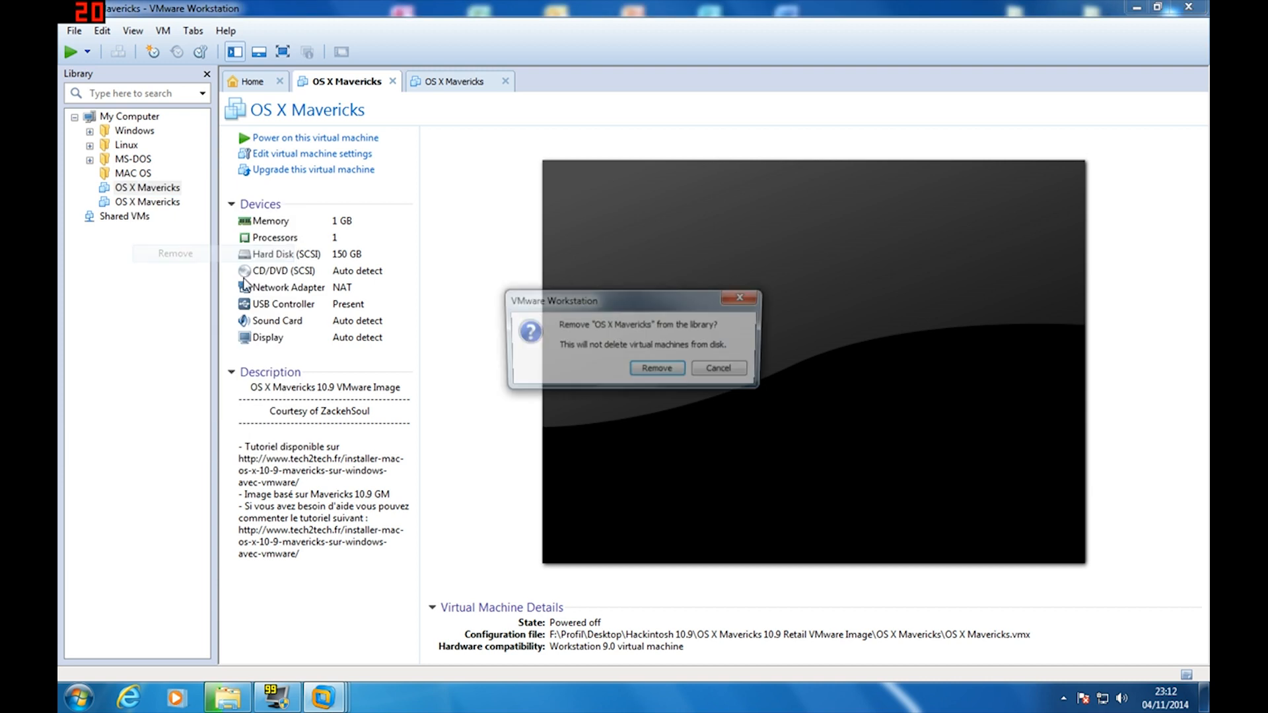
click(654, 370)
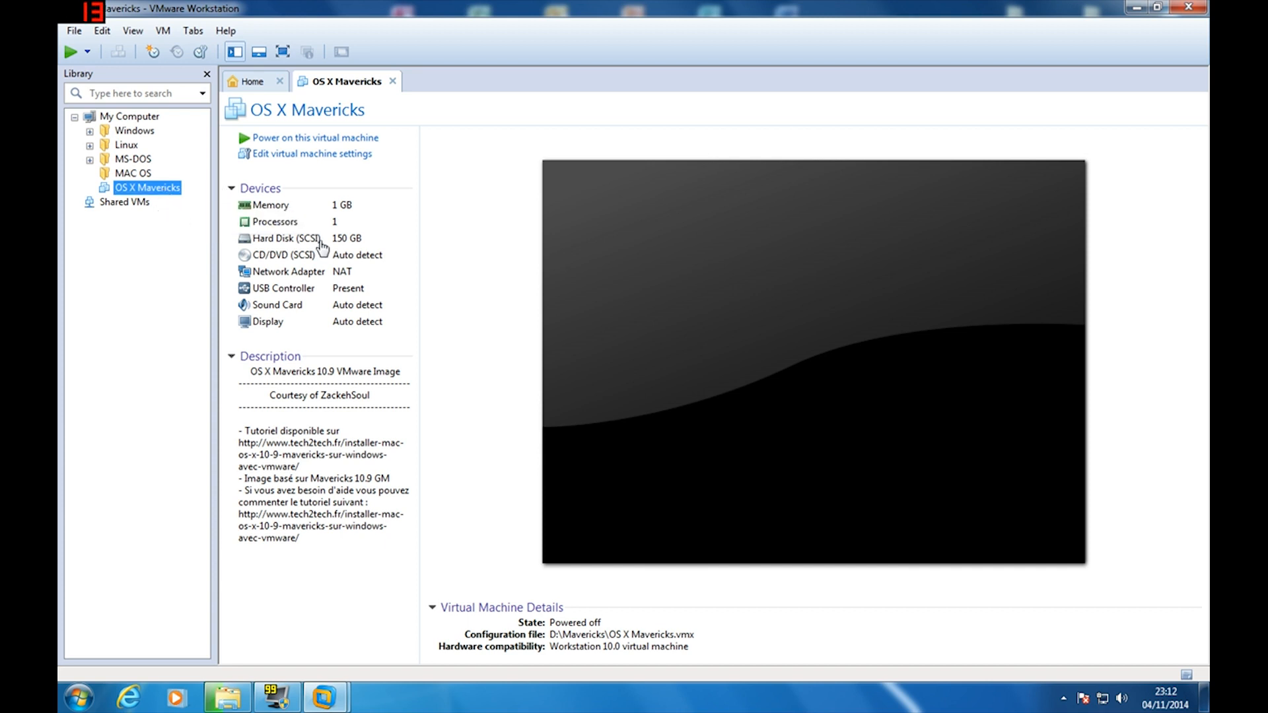
Change the virtual machine's memory from 1024 MB to 4096 MB
click(289, 159)
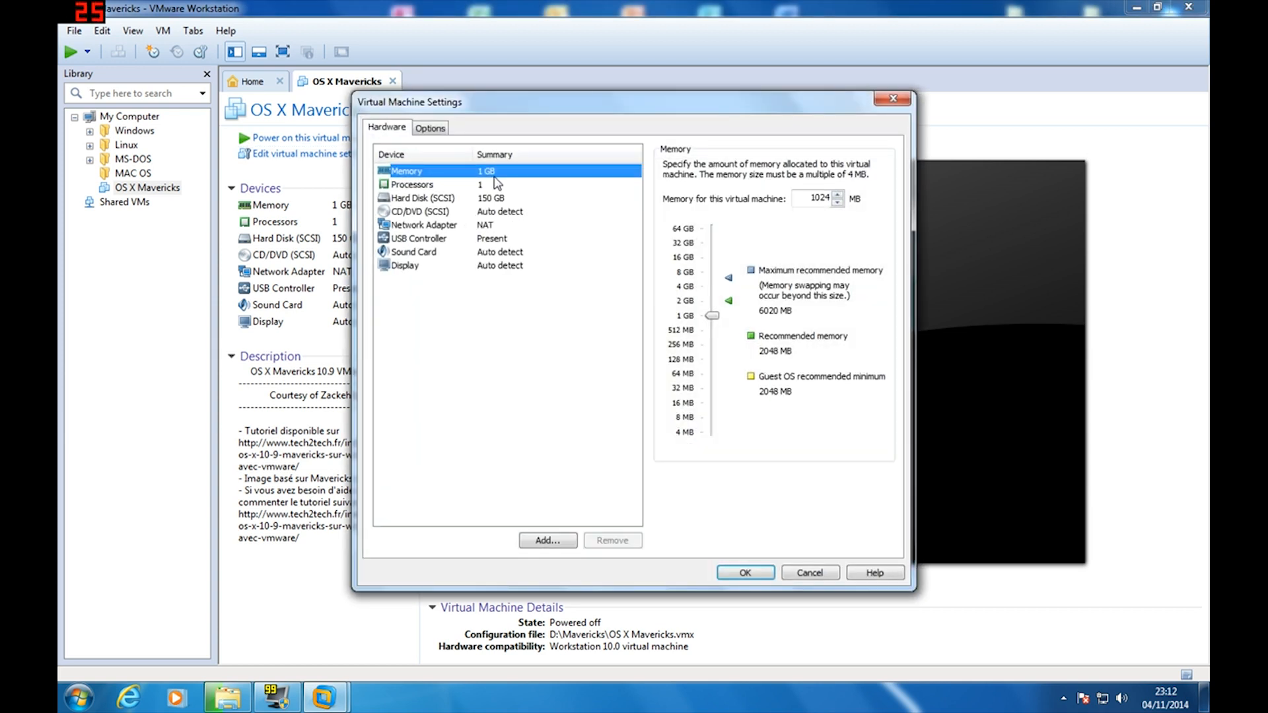
click(826, 198)
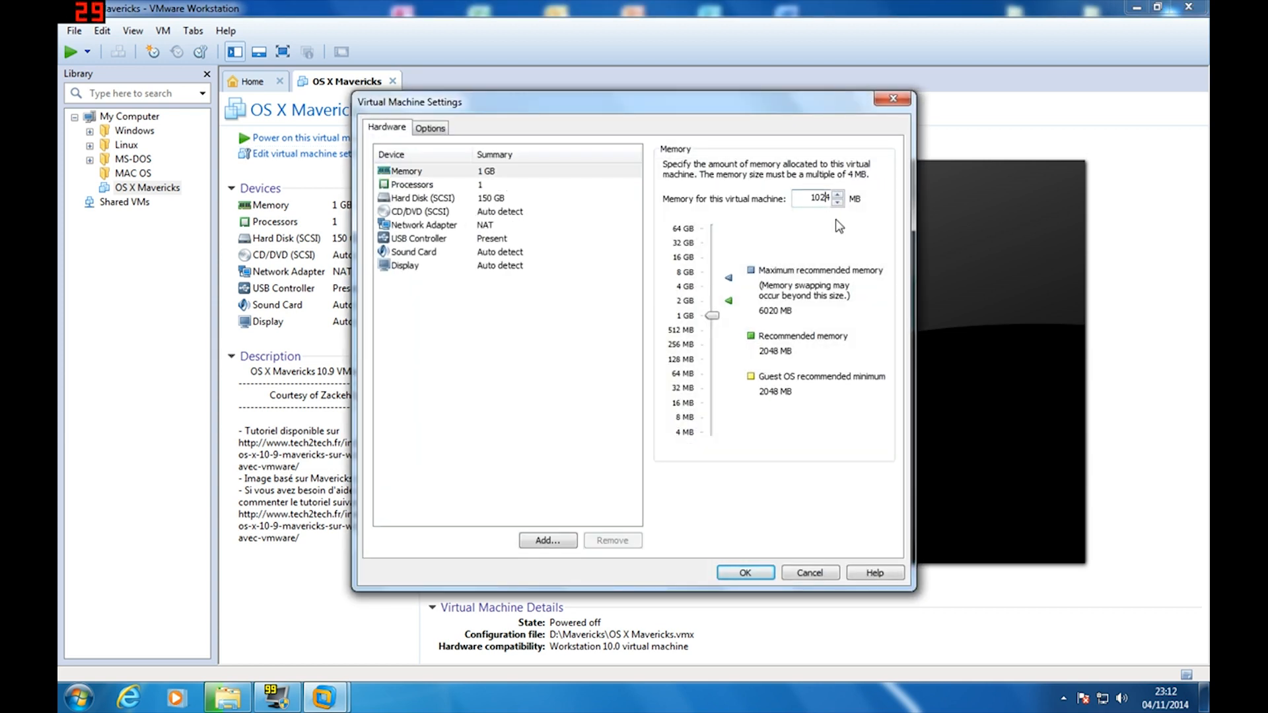
key(BackSpace)
key(BackSpace)
key(BackSpace)
key(BackSpace)
text(4096)
key(Return)
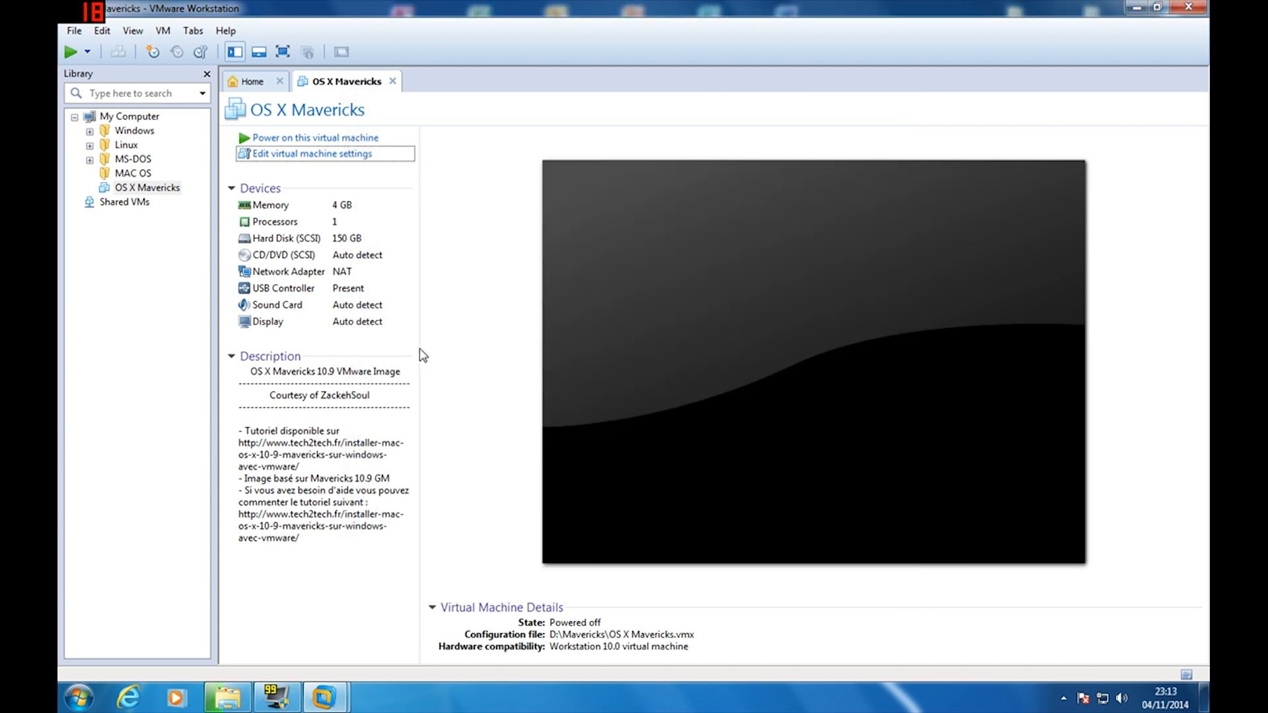
Set the processor to 2 cores per processor
double_click(277, 206)
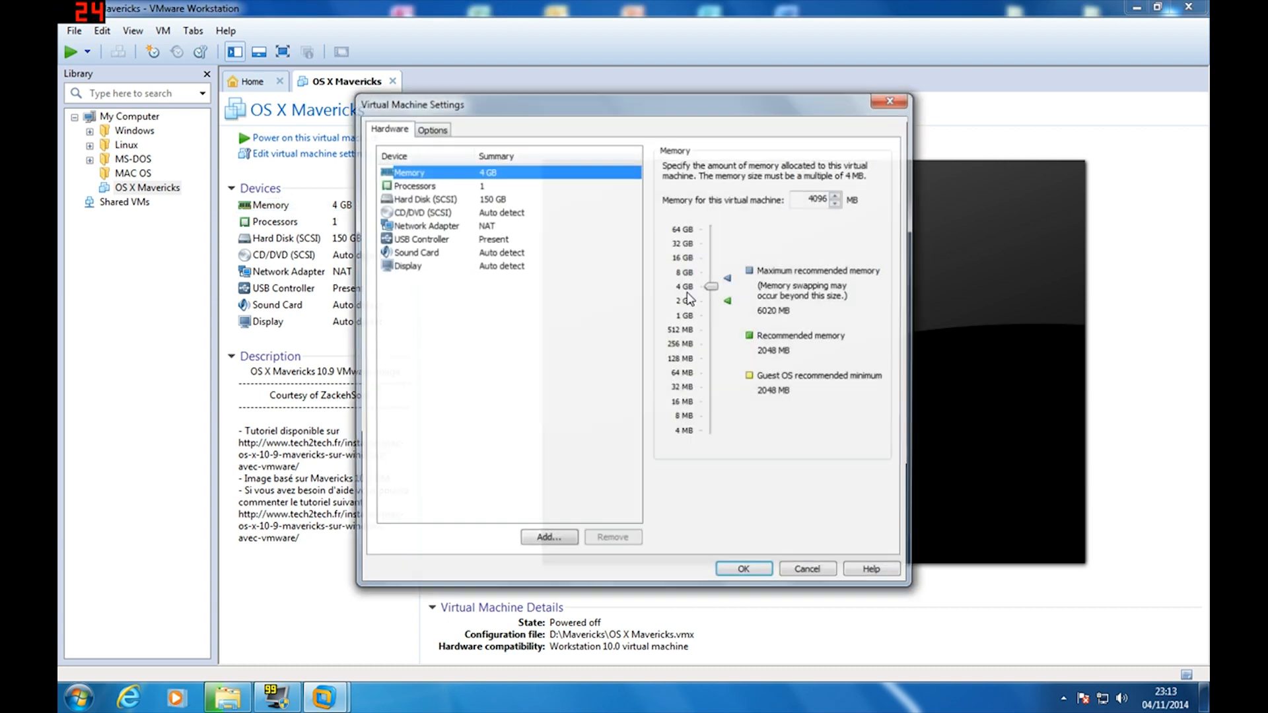
click(437, 197)
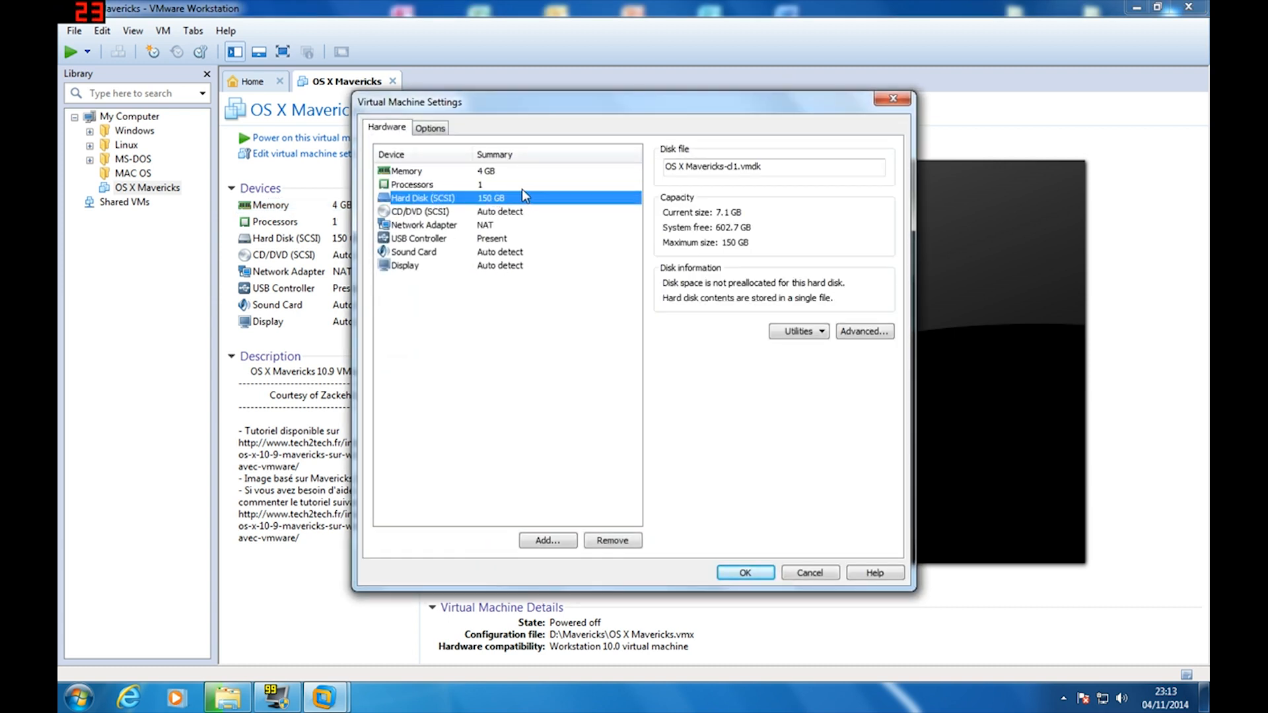
click(520, 184)
click(801, 188)
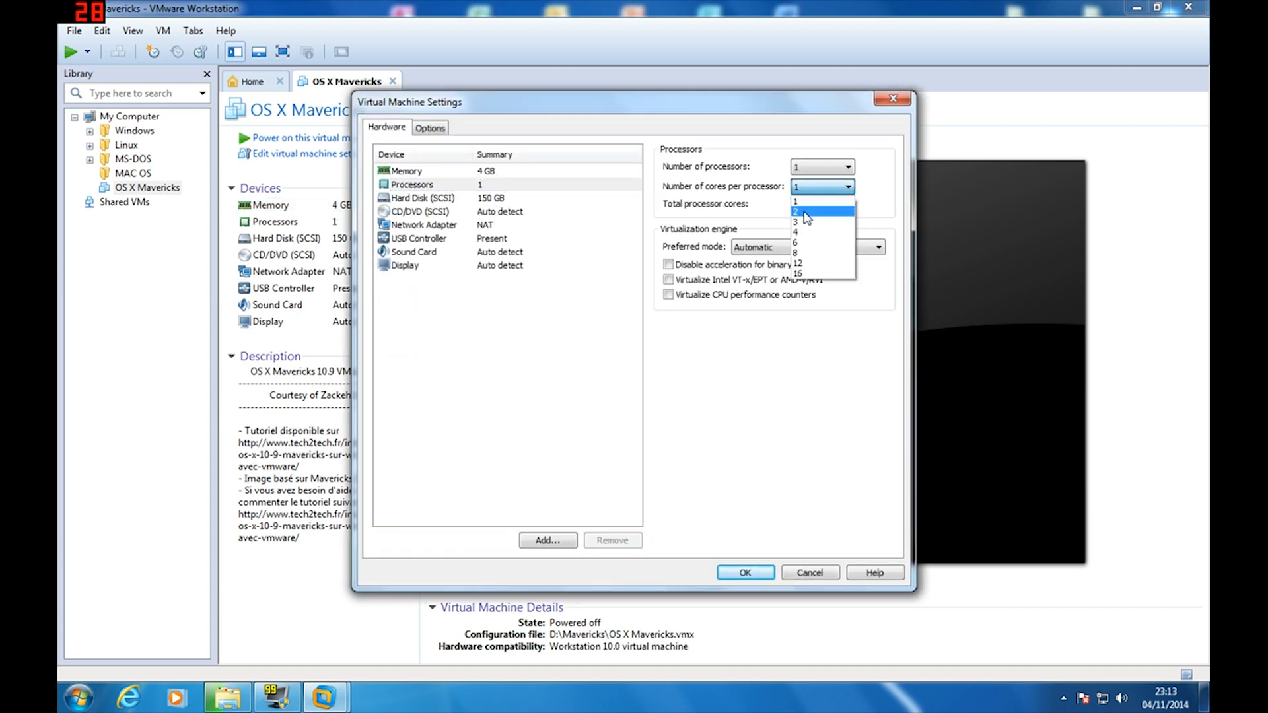
click(805, 213)
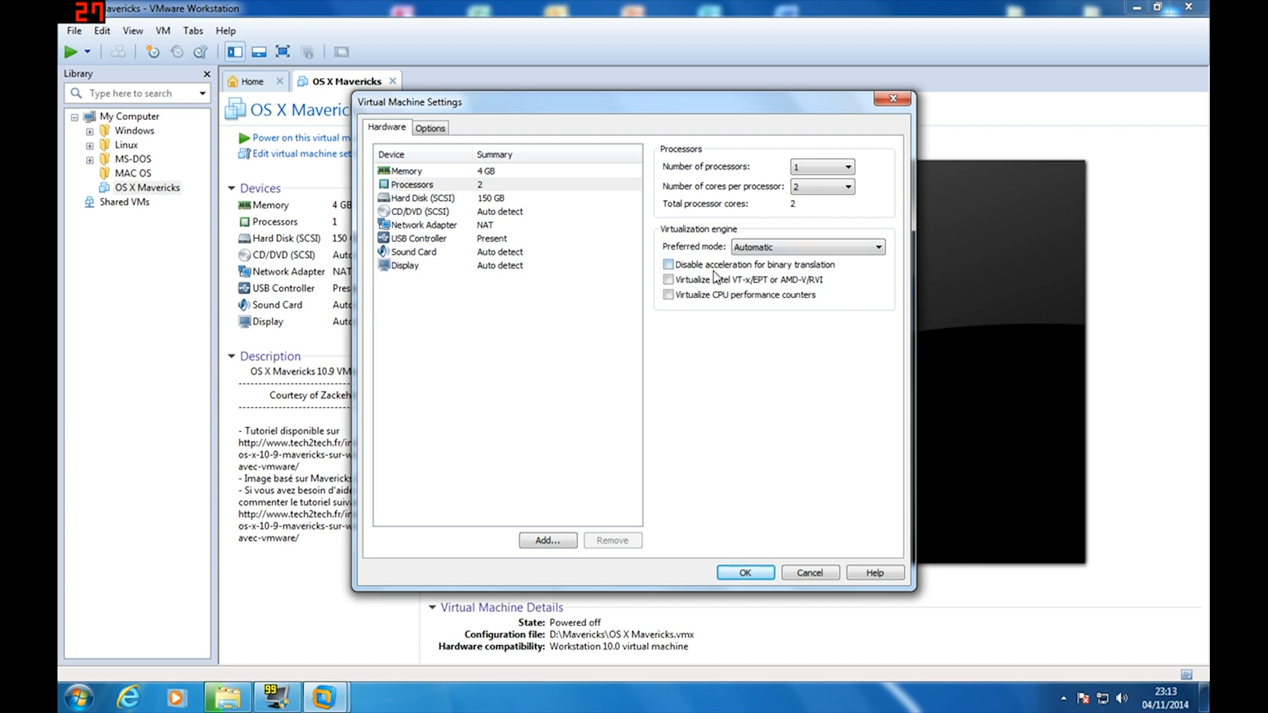
click(457, 199)
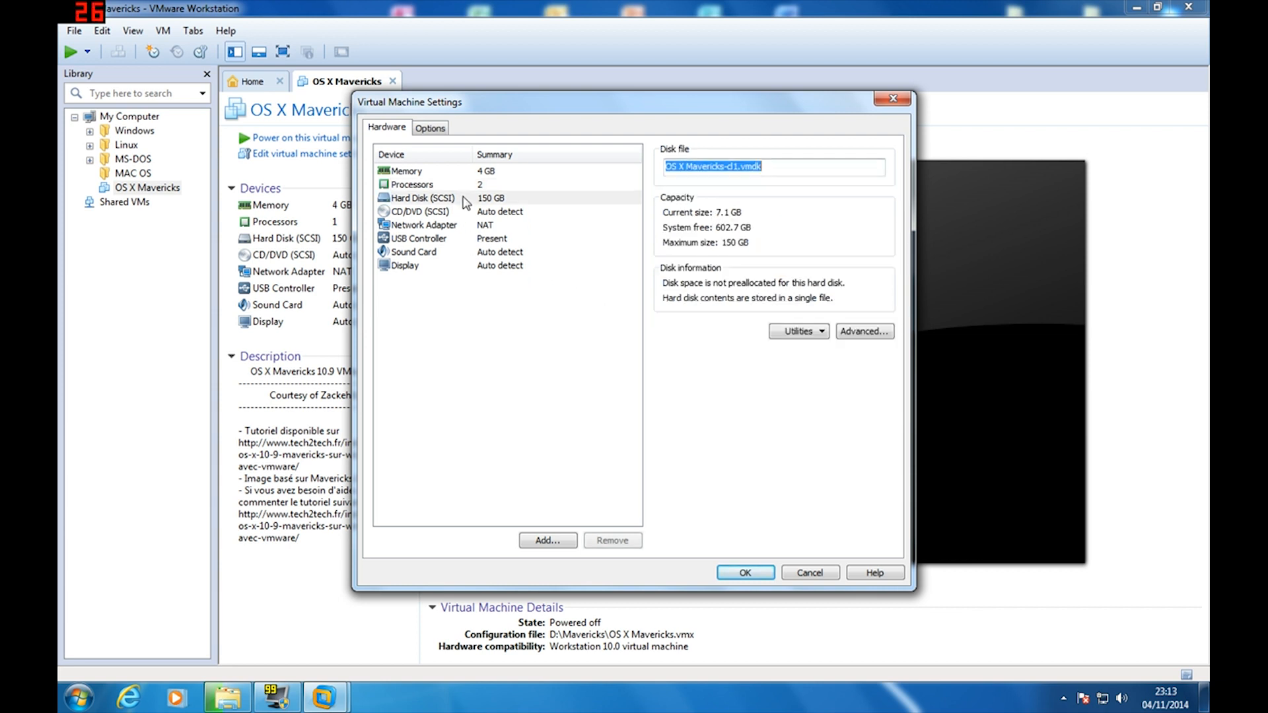
Expand the SCSI hard disk's maximum size from 150 GB to 1000 GB via Utilities > Expand
click(842, 336)
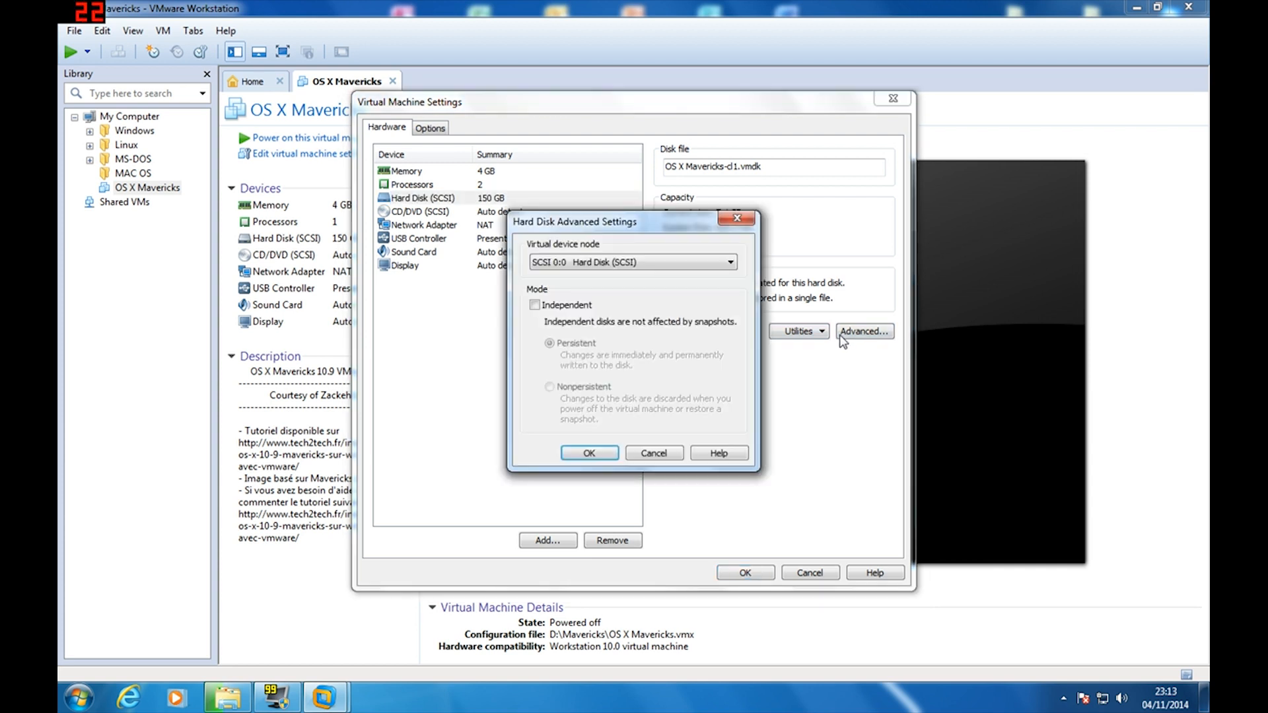
click(736, 219)
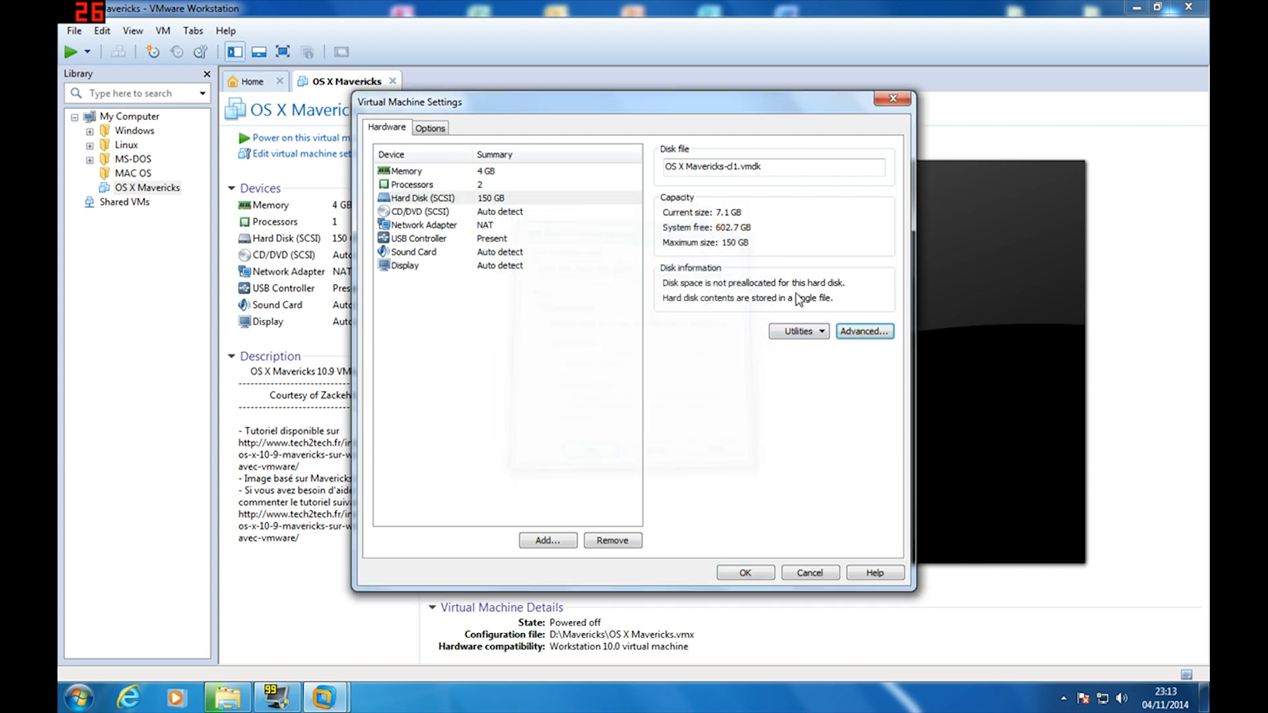
click(810, 332)
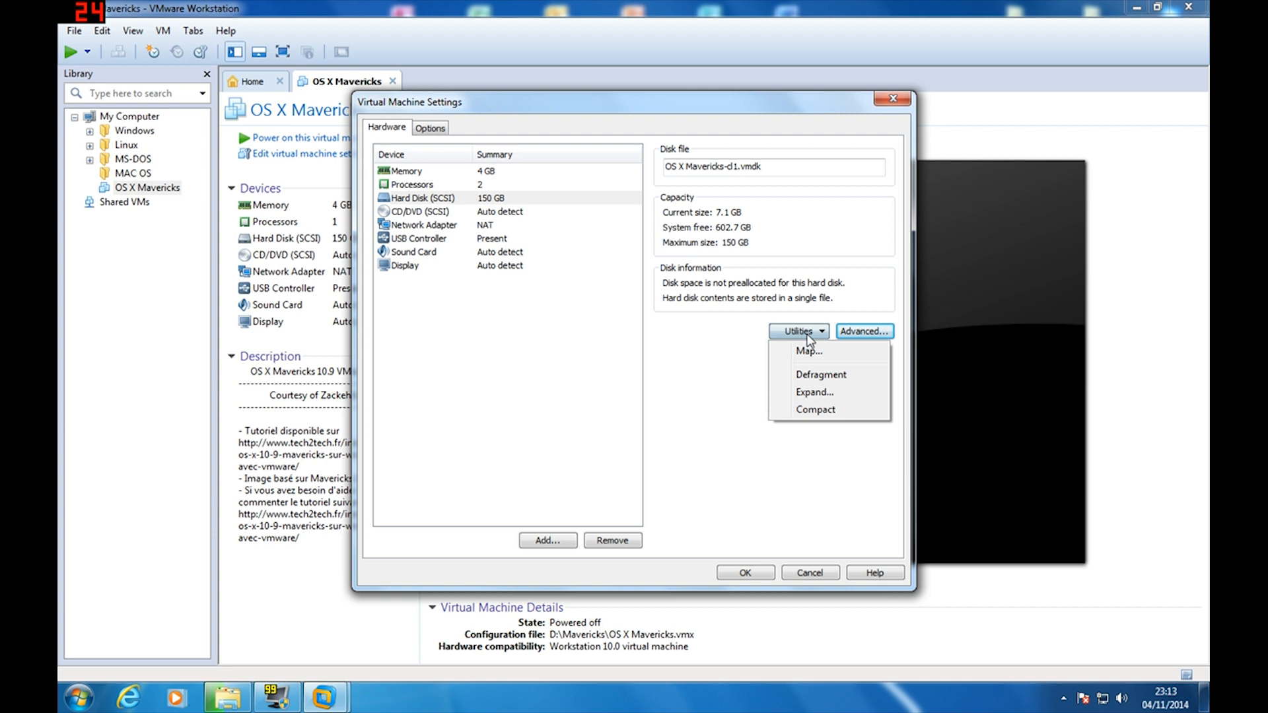
click(818, 392)
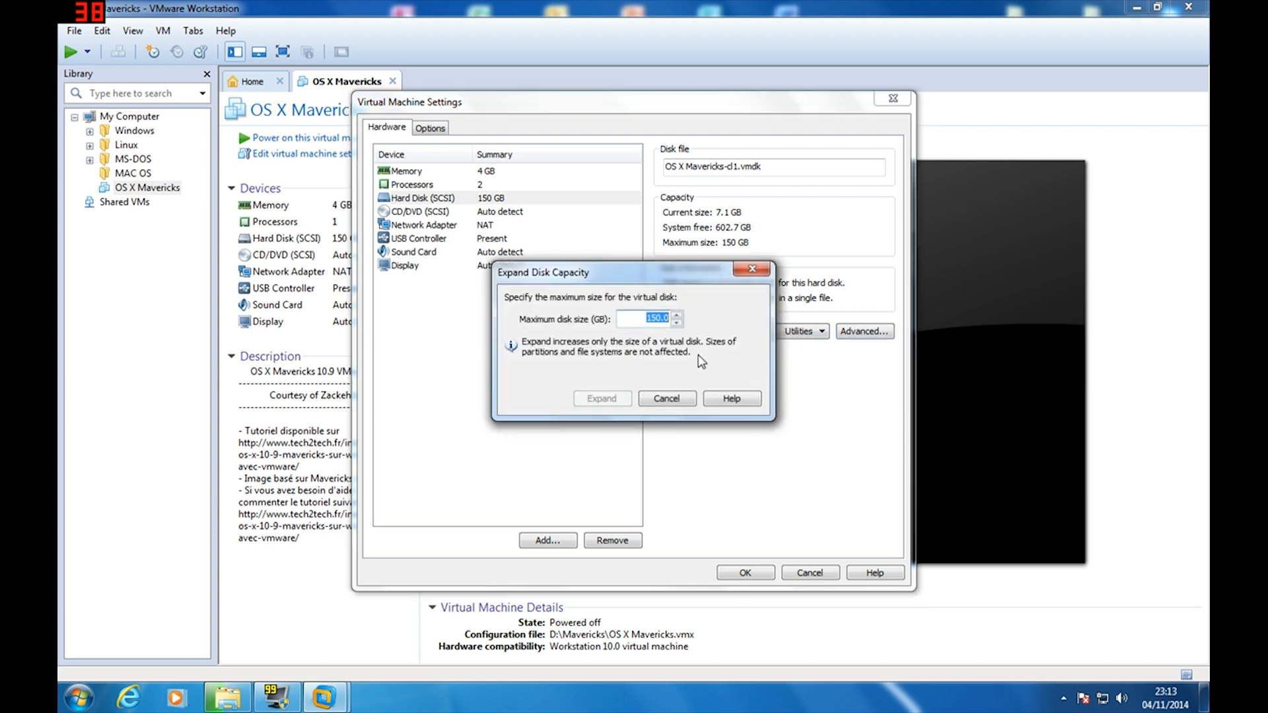
click(657, 317)
key(BackSpace)
key(BackSpace)
text(100)
click(626, 399)
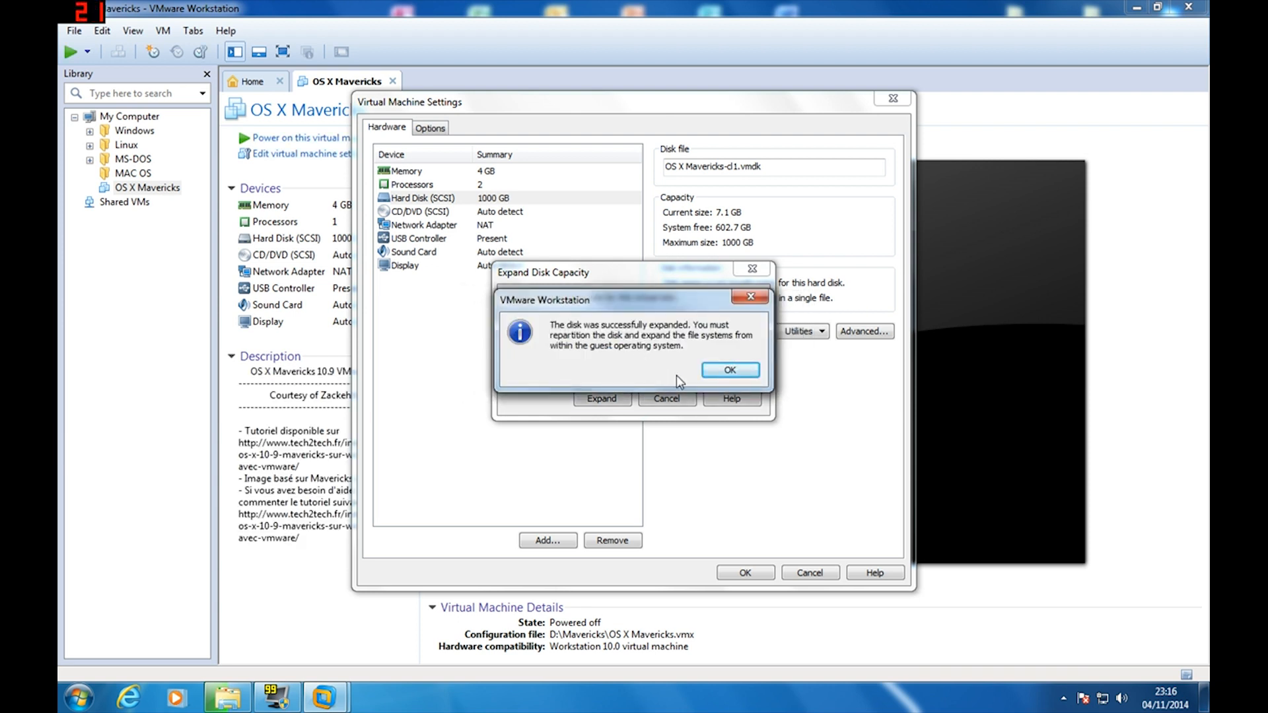
Dismiss the expansion success message and confirm the hard disk now shows 1000 GB
click(715, 373)
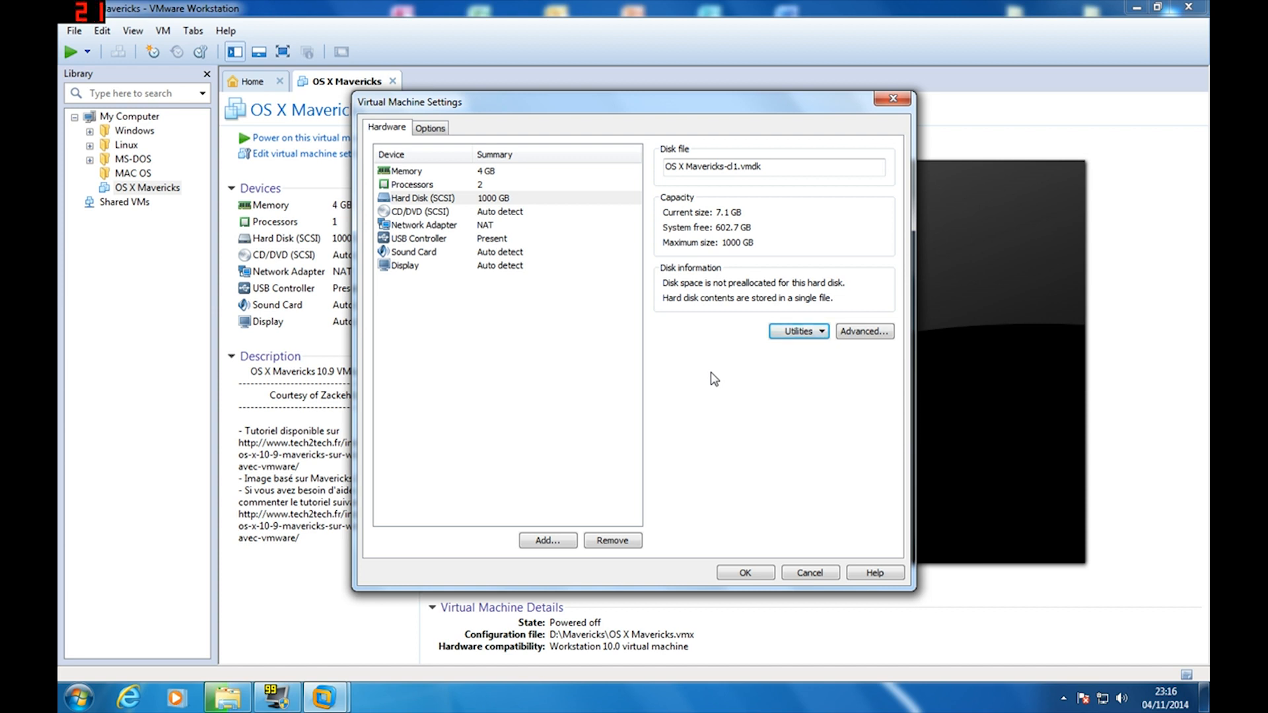
click(519, 202)
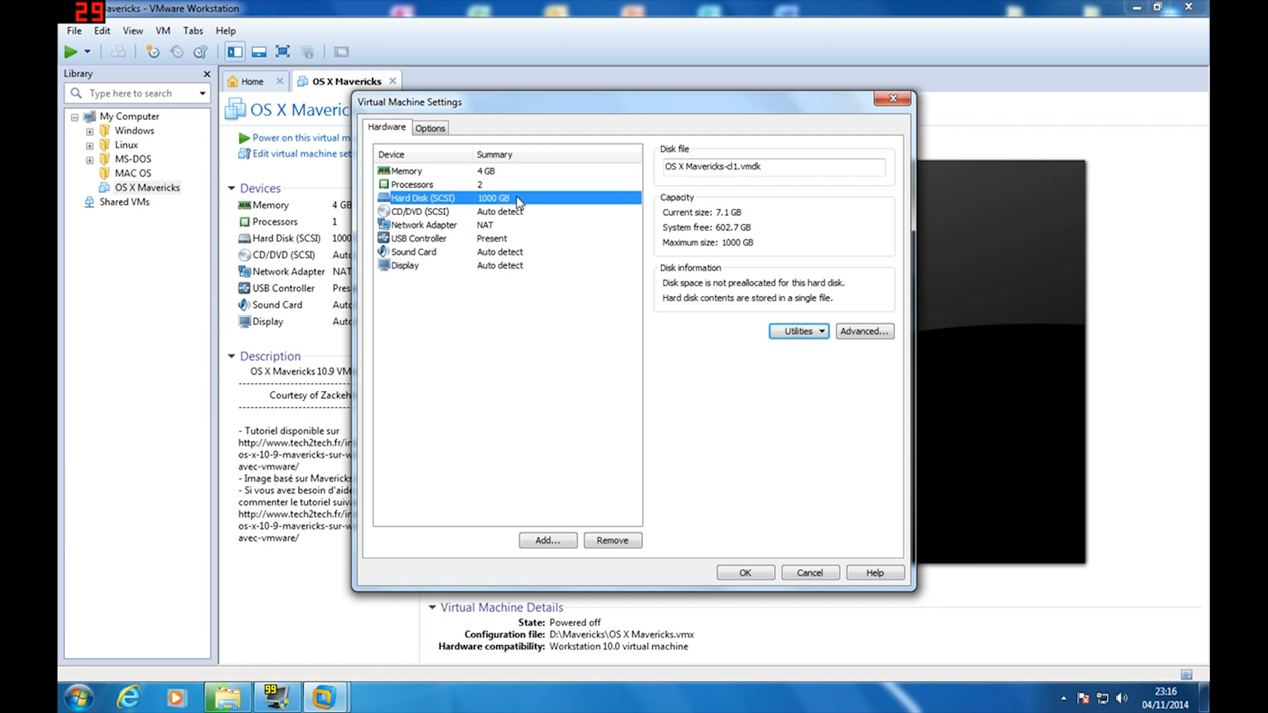
click(521, 213)
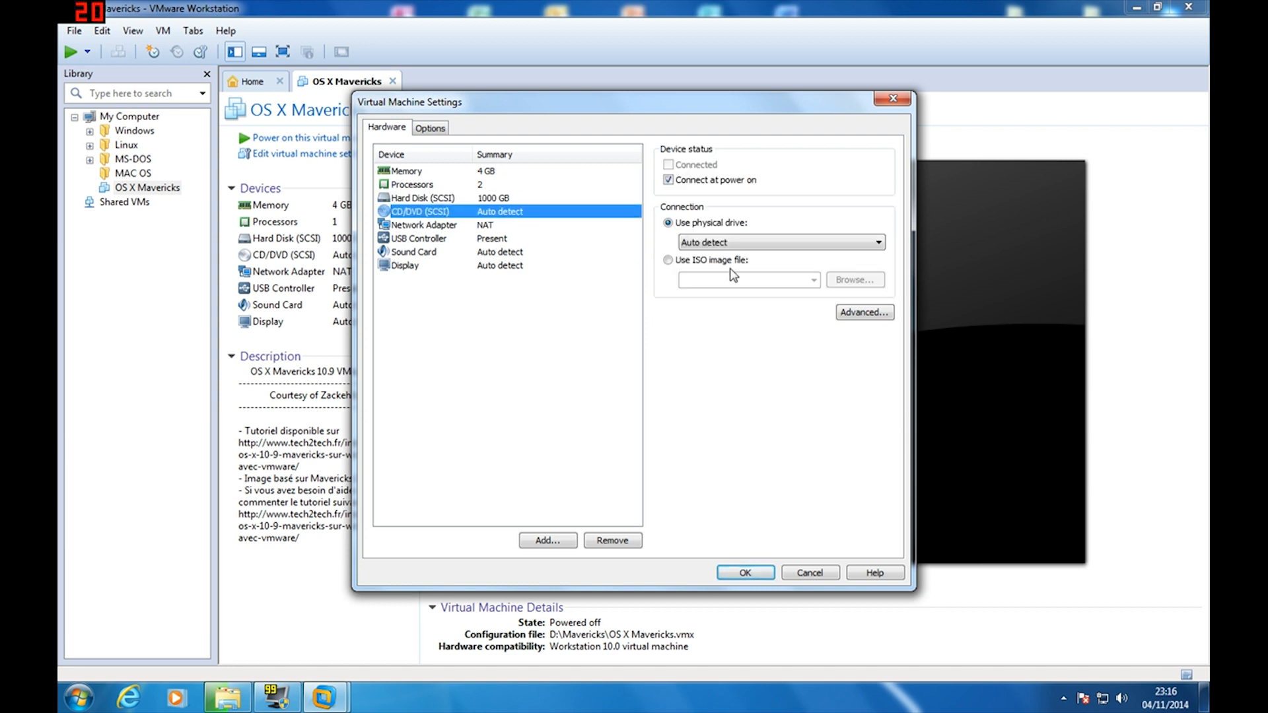
Switch the network adapter from NAT to Bridged and save the hardware settings
click(480, 228)
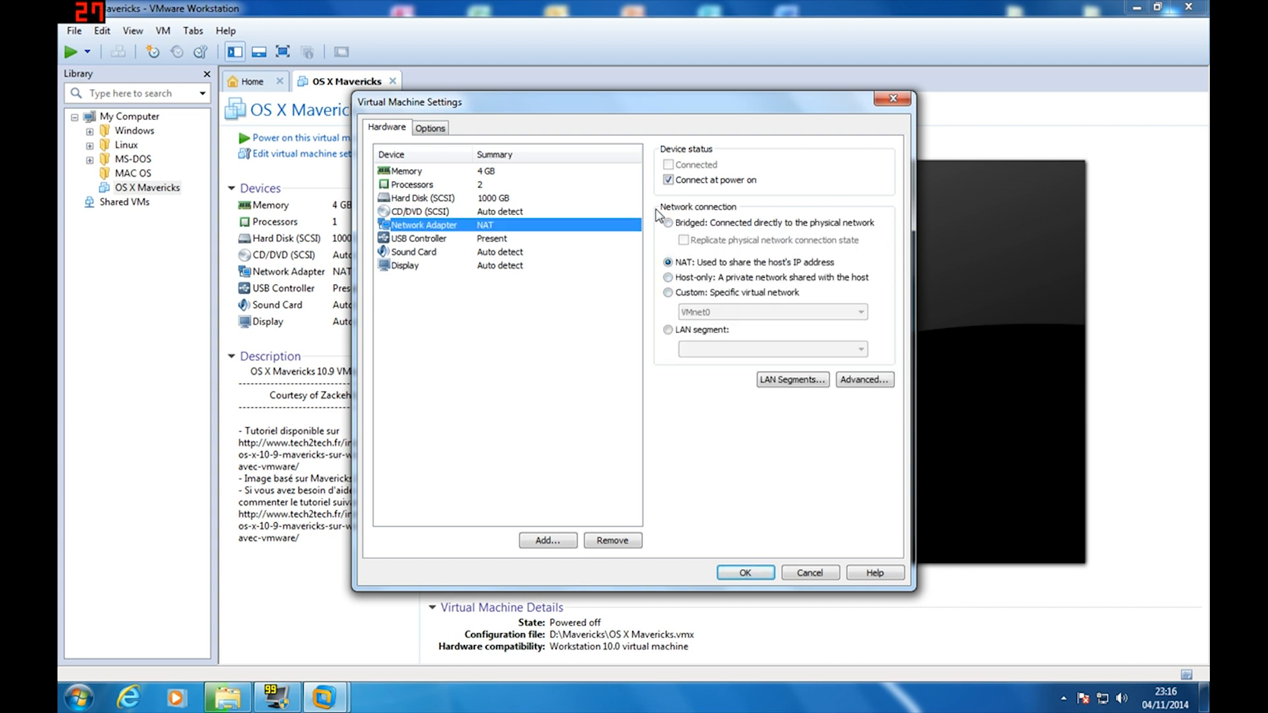
click(704, 225)
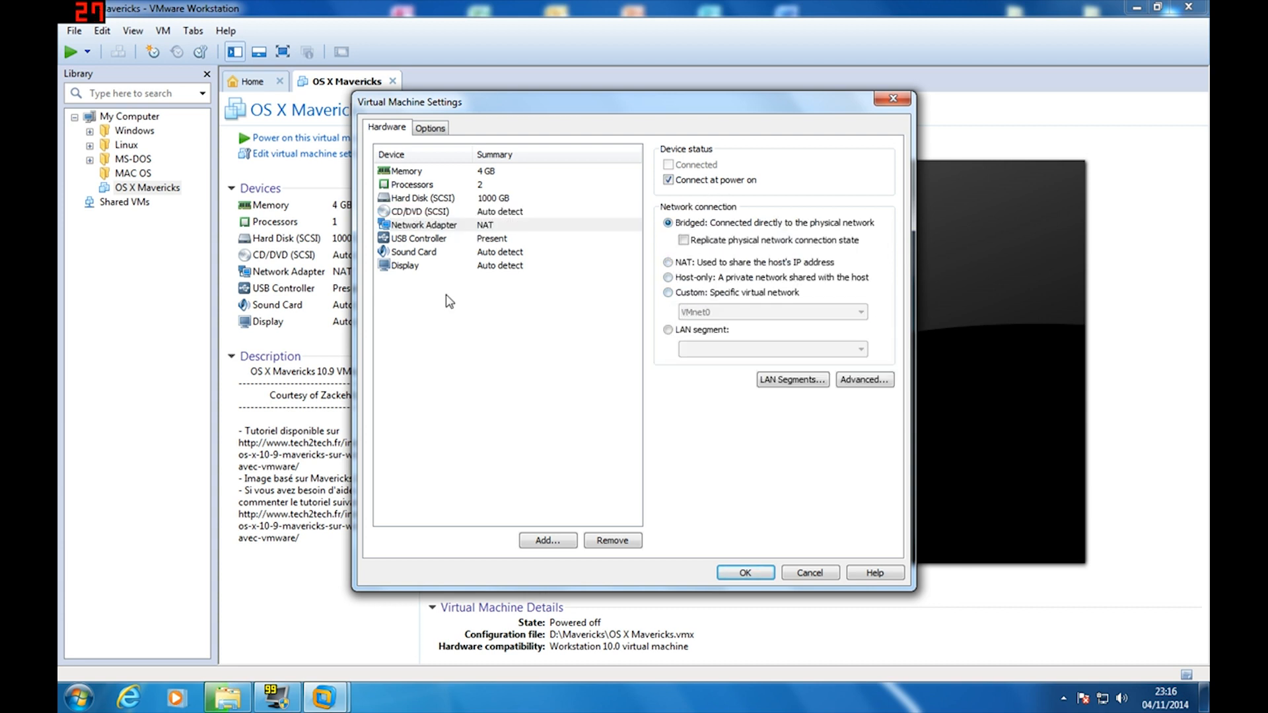
click(466, 241)
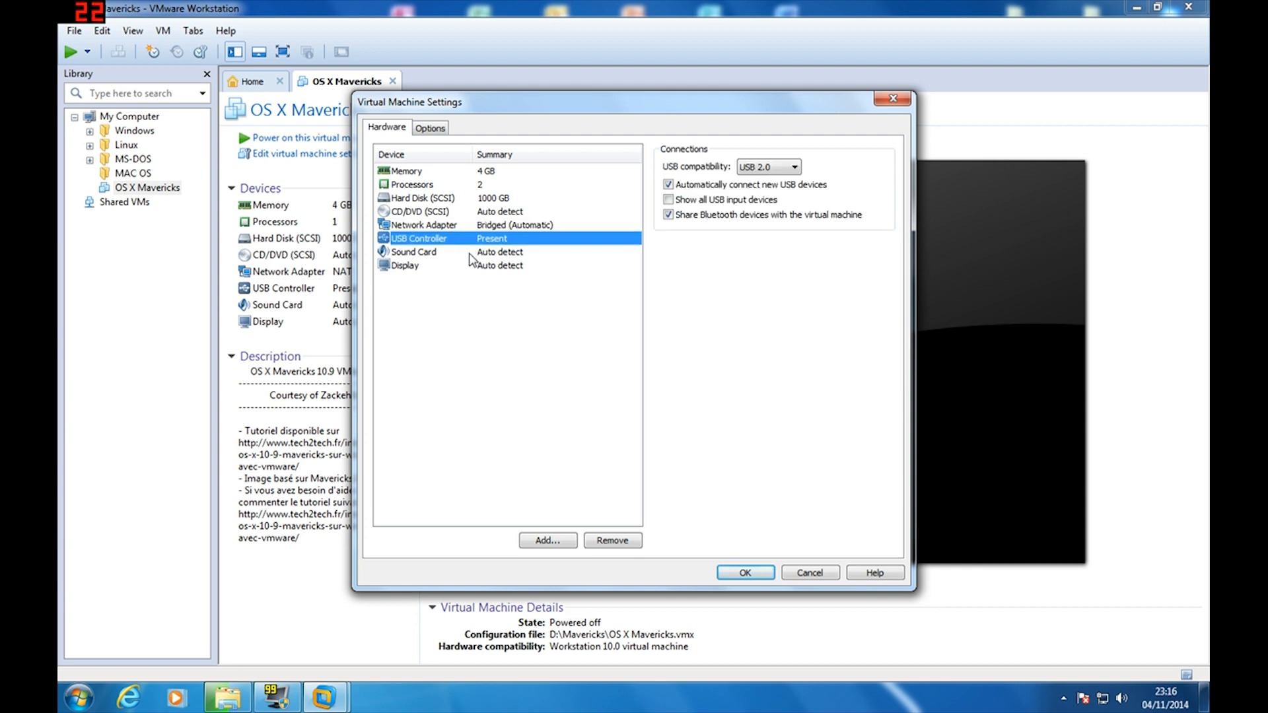
click(469, 254)
click(470, 266)
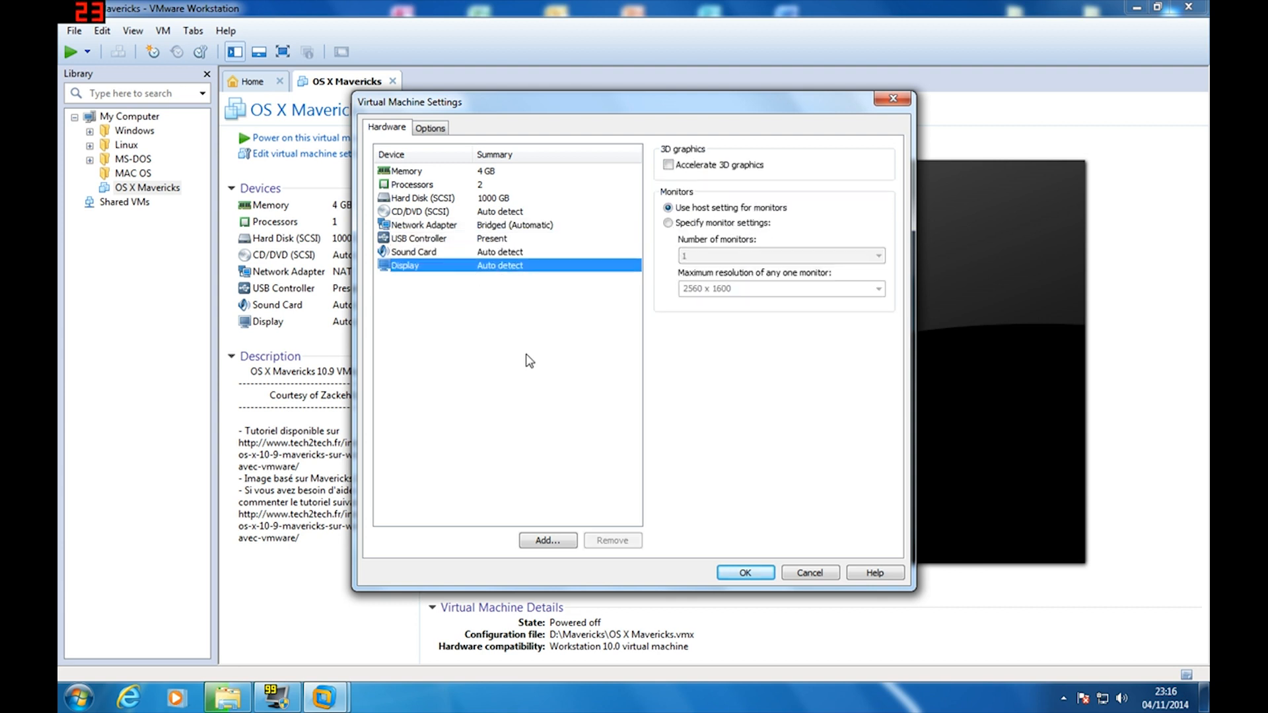
click(738, 573)
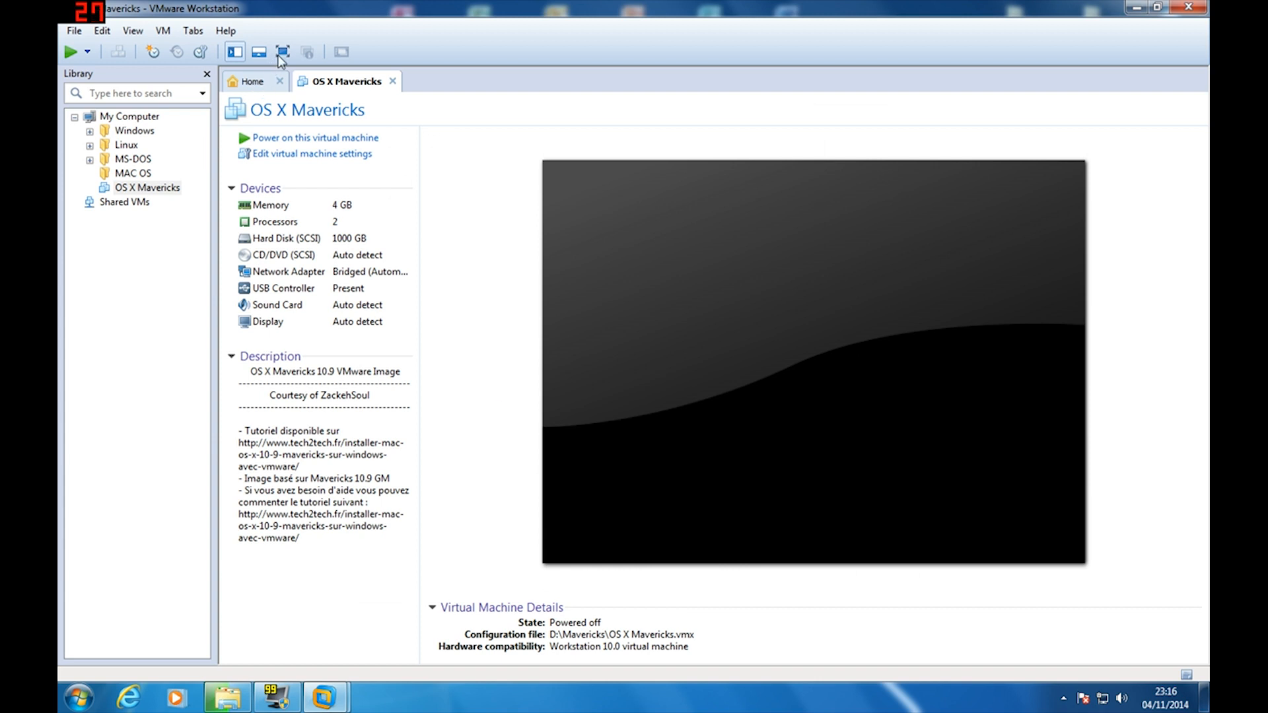
Power on the OS X Mavericks VM in full-screen view and let it capture input
click(282, 53)
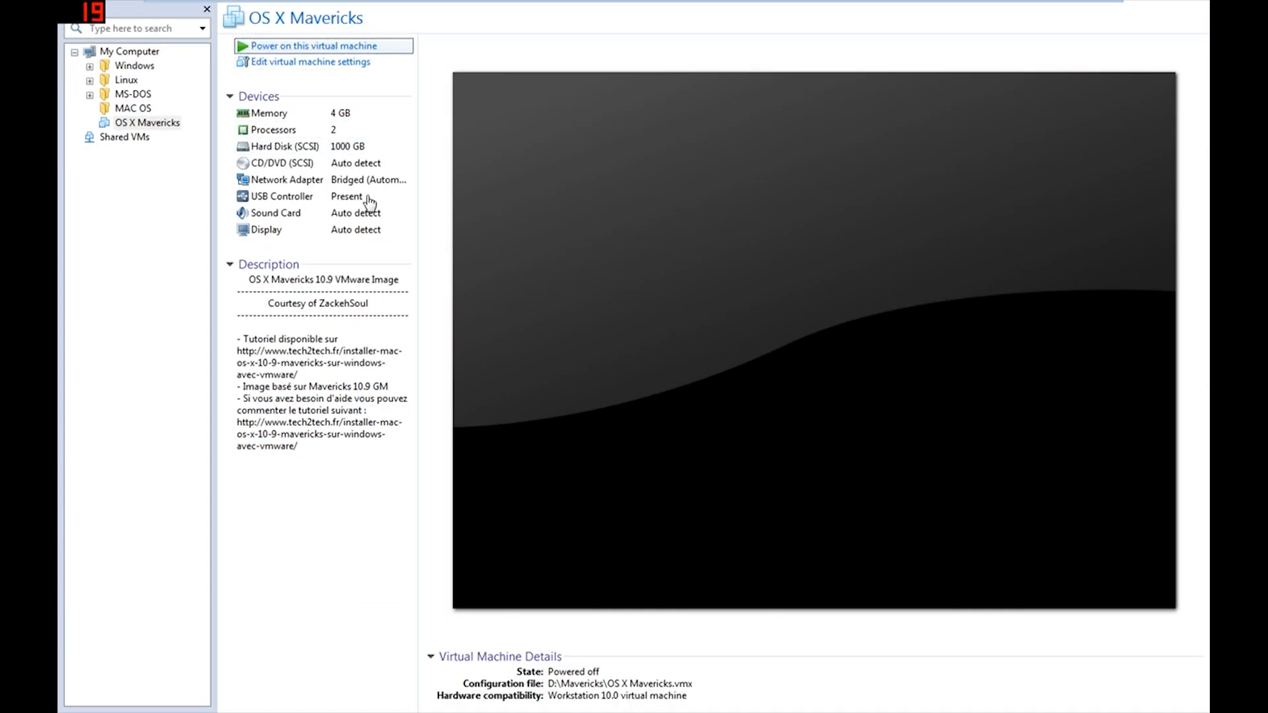
click(486, 336)
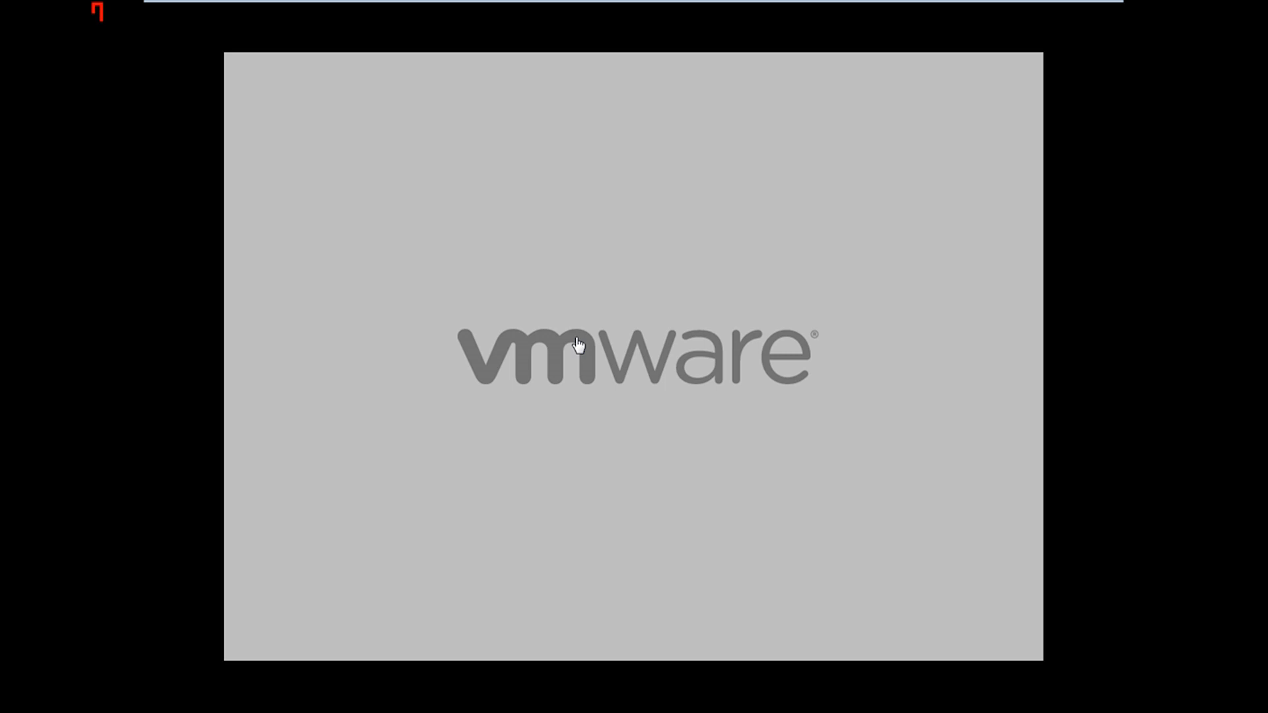
click(791, 501)
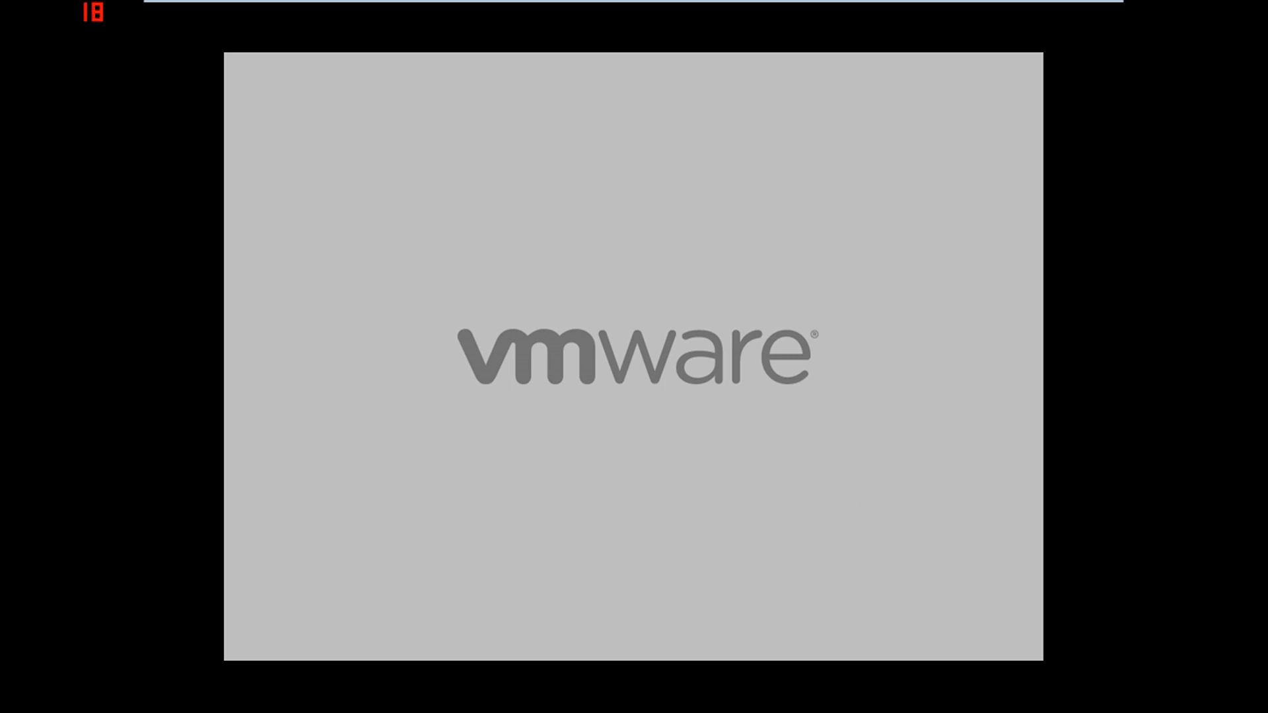
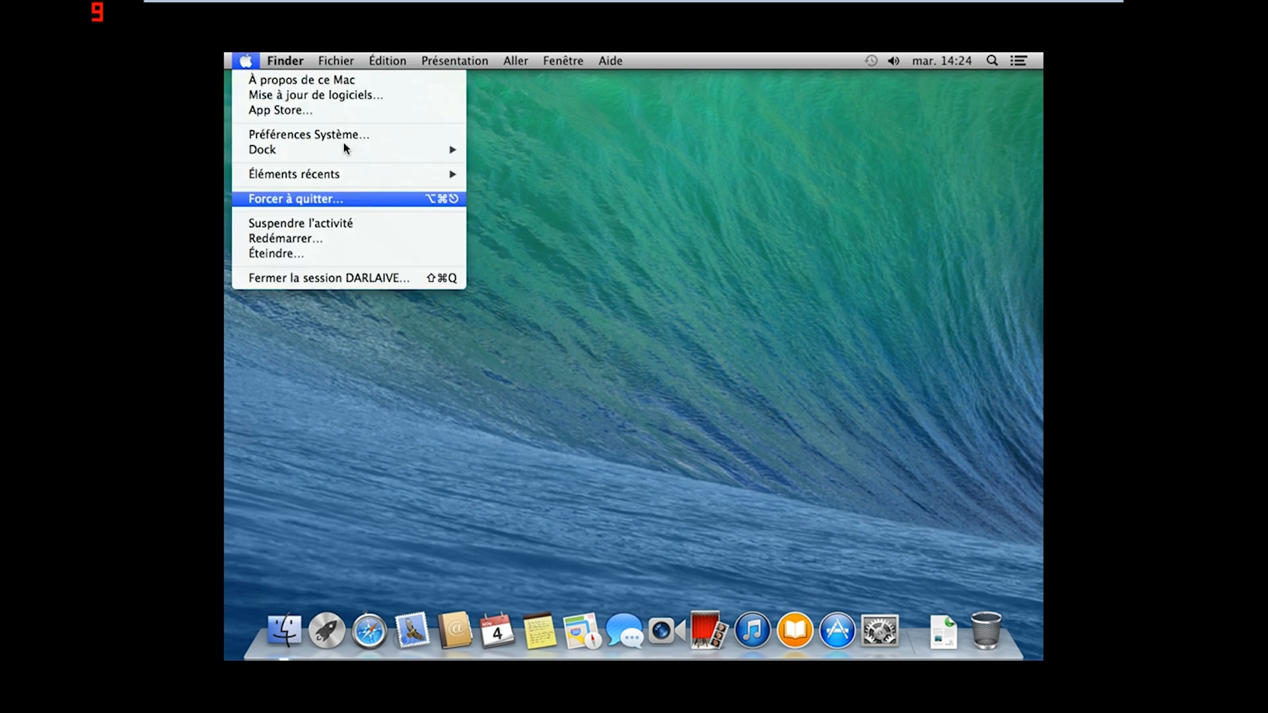
Check for software updates, maximize the App Store, and request the free OS X Yosemite upgrade
click(264, 96)
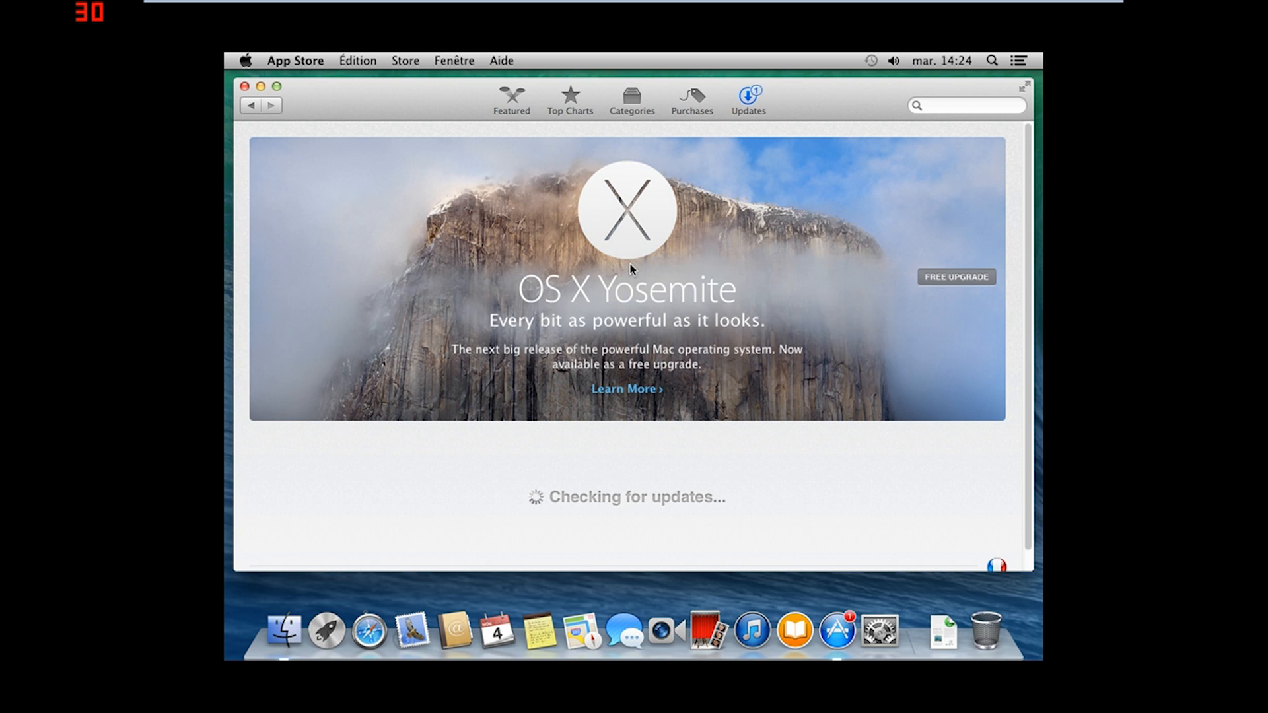
click(277, 85)
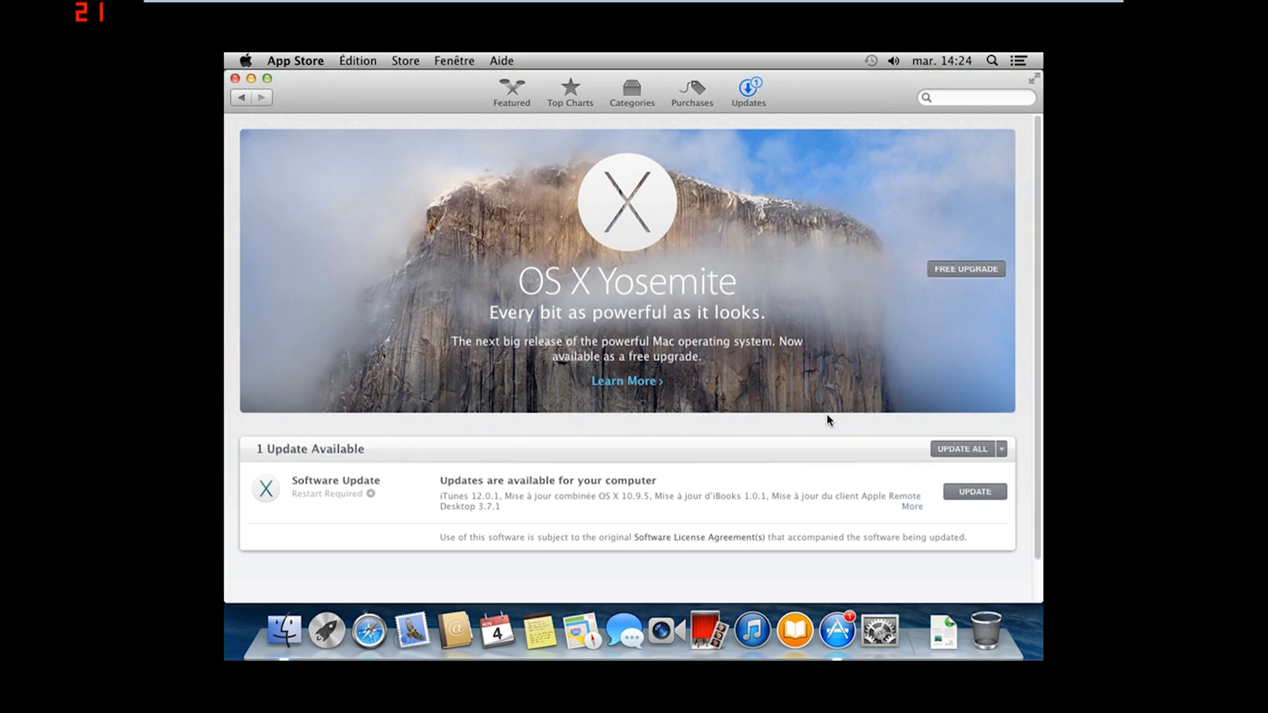
scroll(828, 416, down, 2)
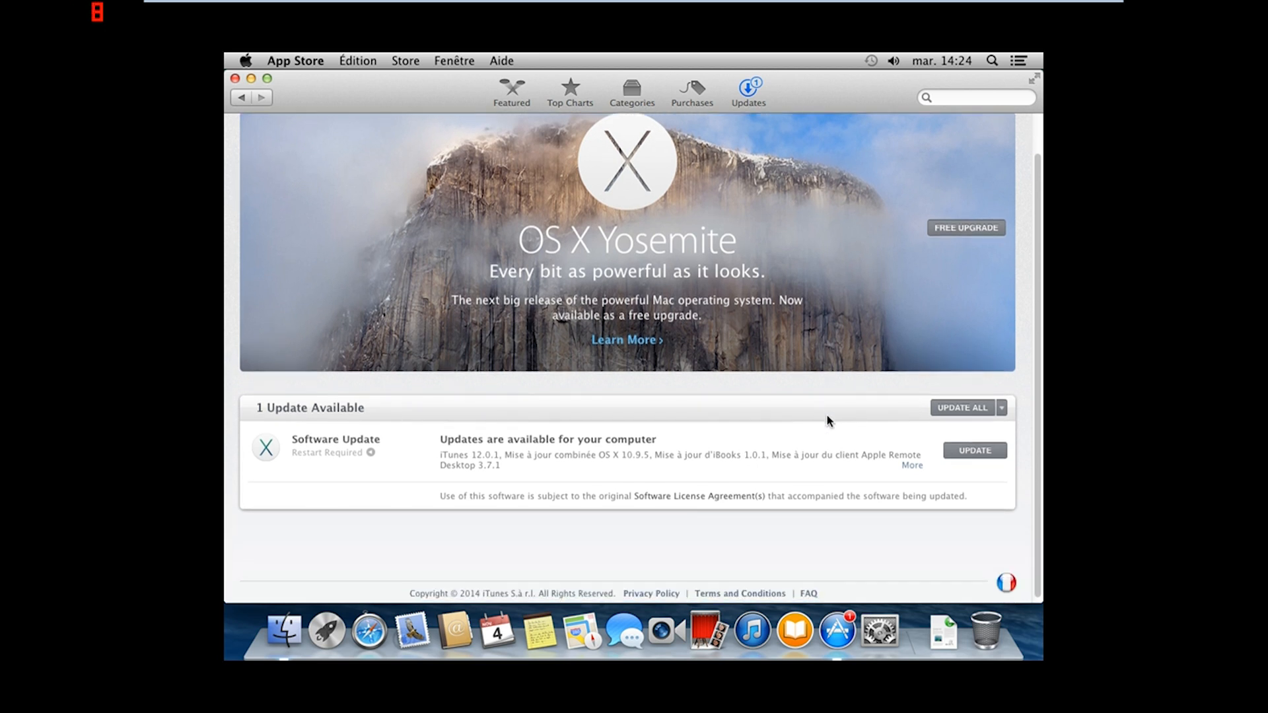
scroll(848, 372, up, 2)
click(969, 272)
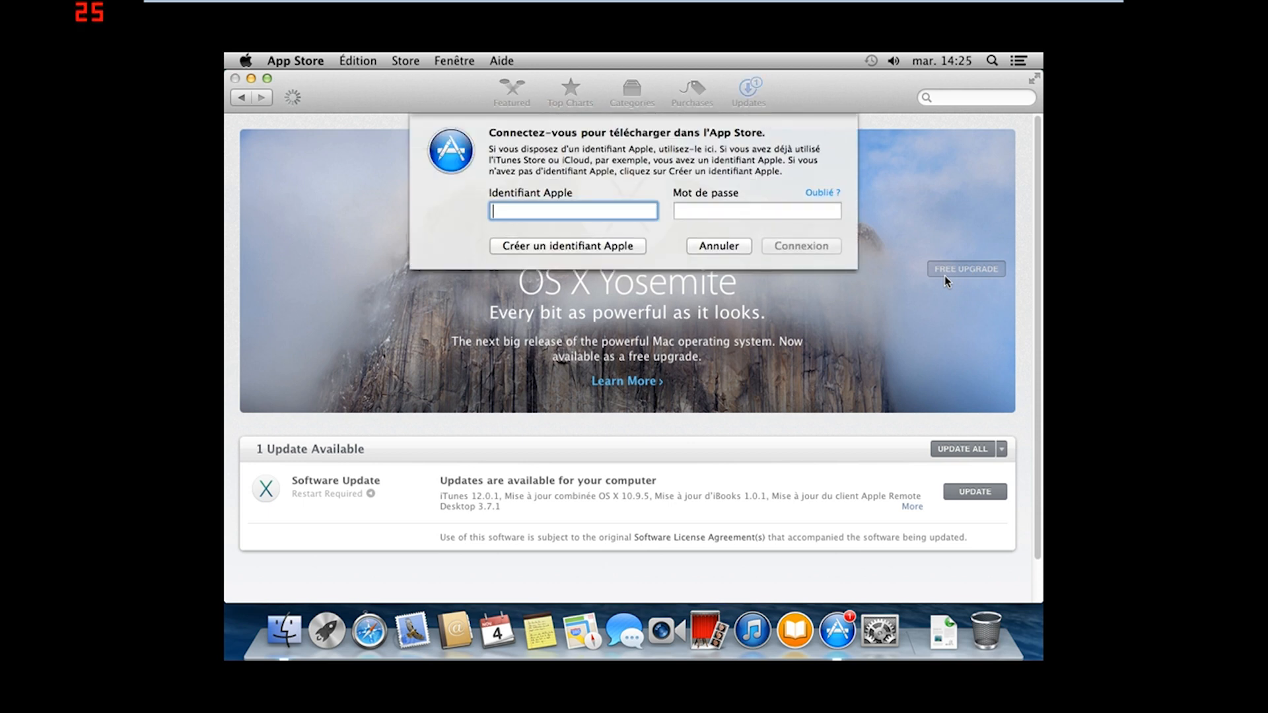
Enter the Apple ID and the account password in the App Store sign-in prompt
click(776, 212)
text(•••••••••)
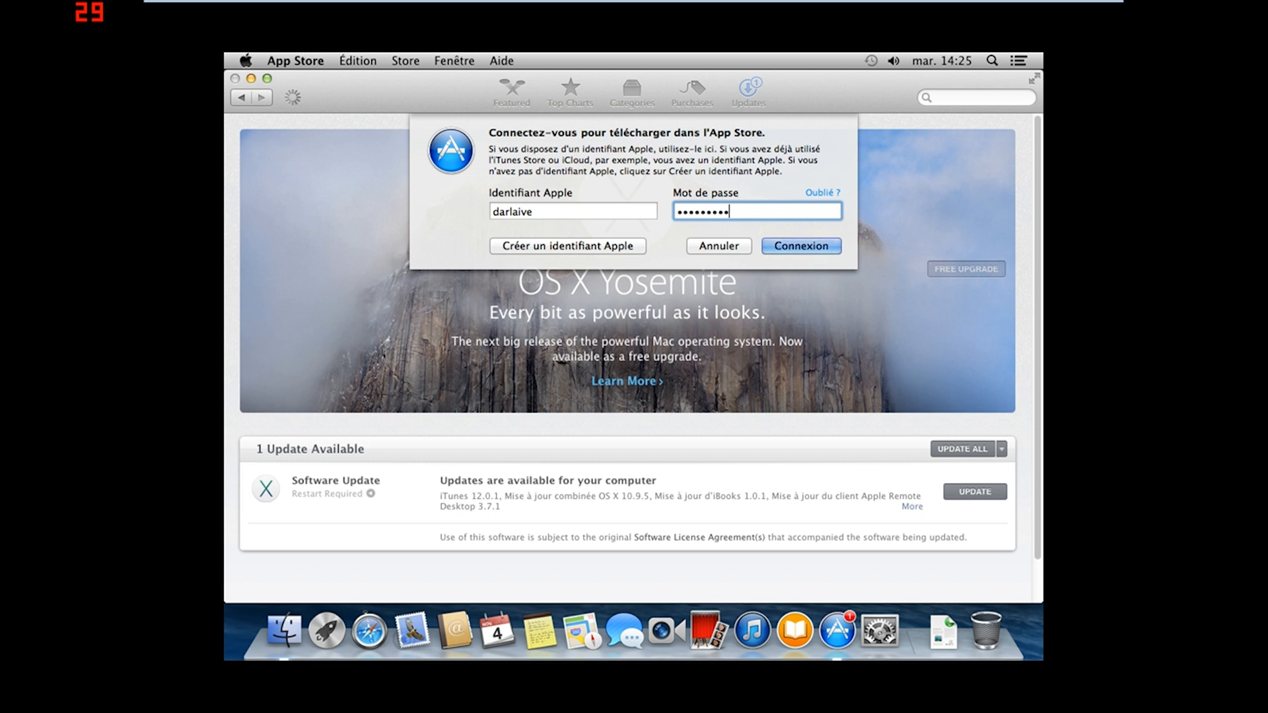
text(•)
key(BackSpace)
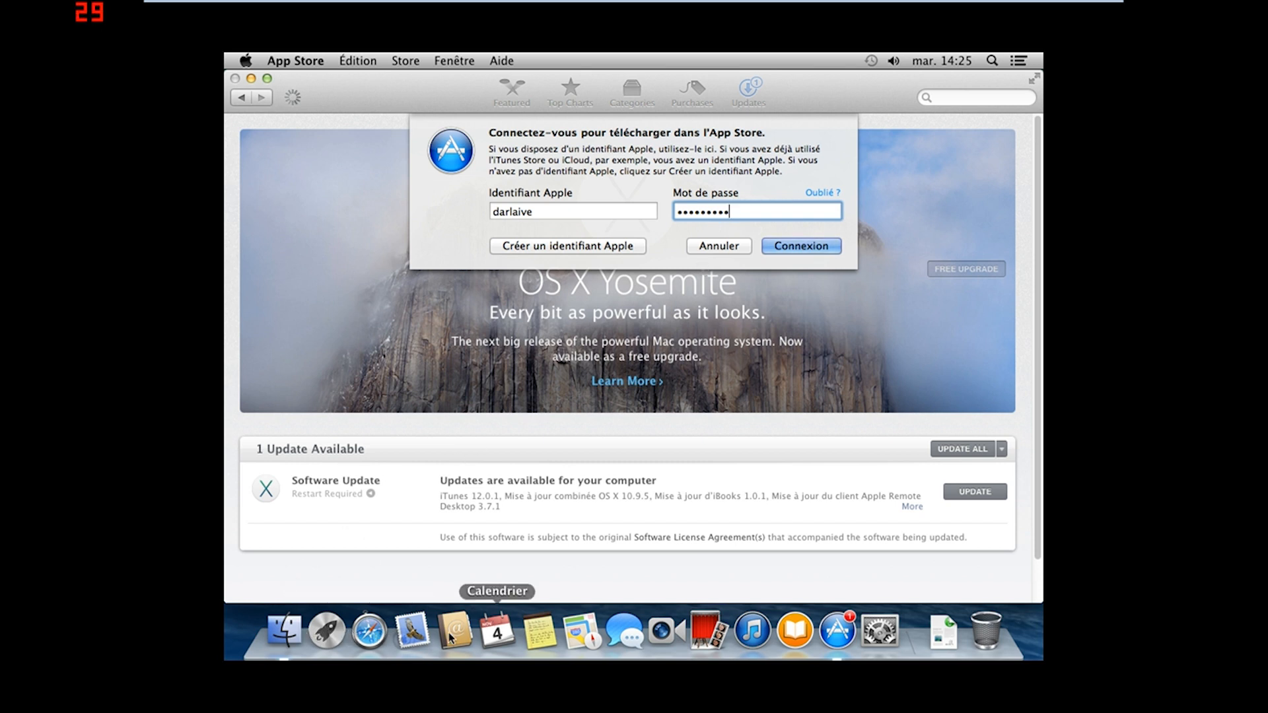
click(371, 631)
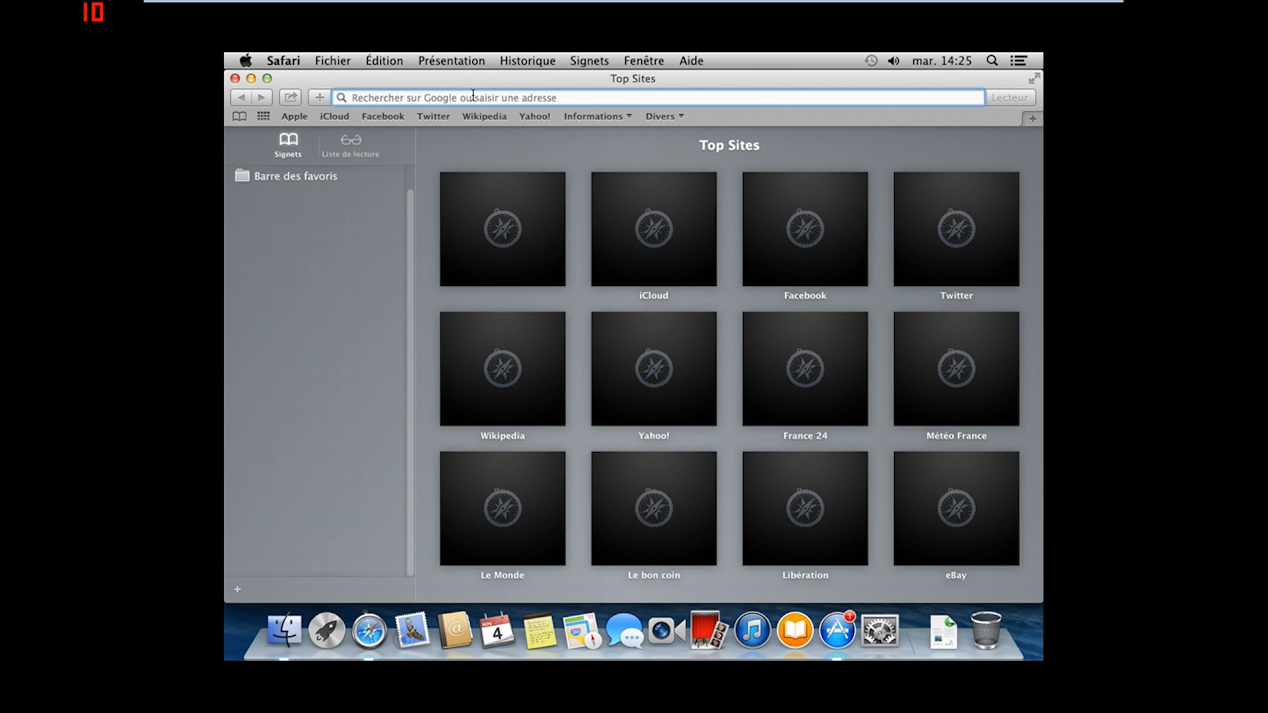
Search Google in Safari for 'faire dièse sur mac' and browse the results
text(faire )
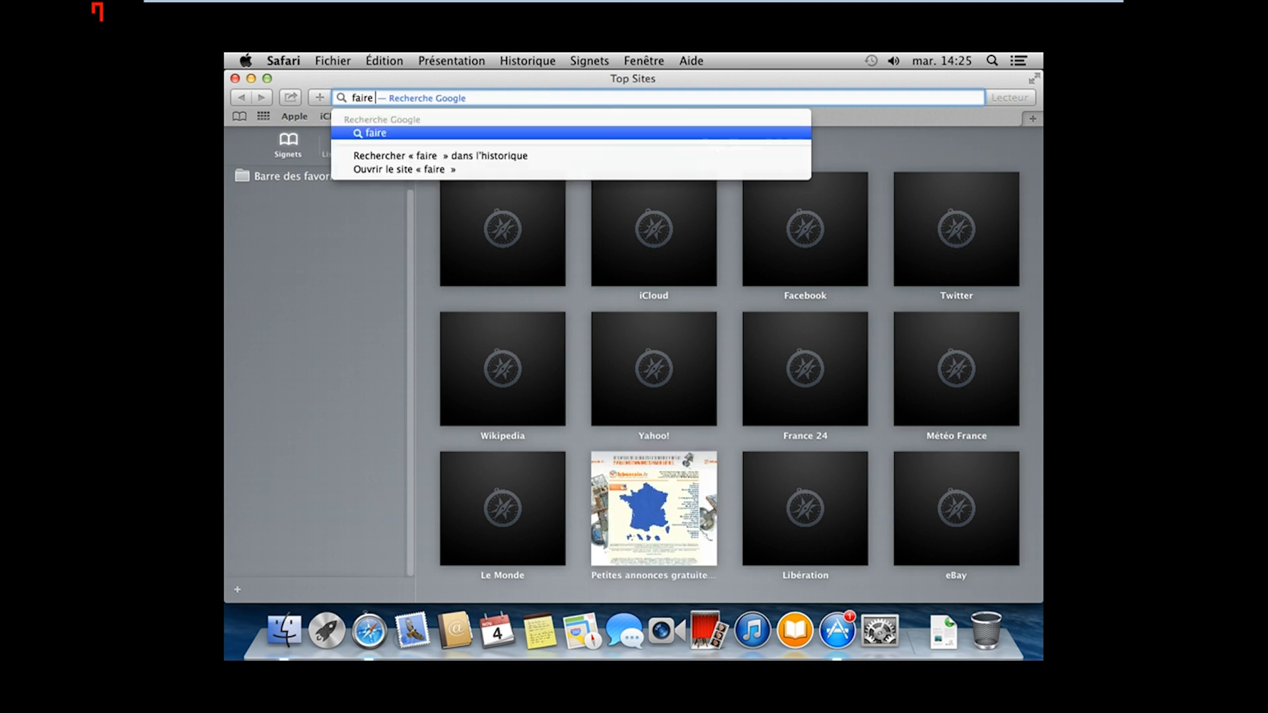
text(")
key(BackSpace)
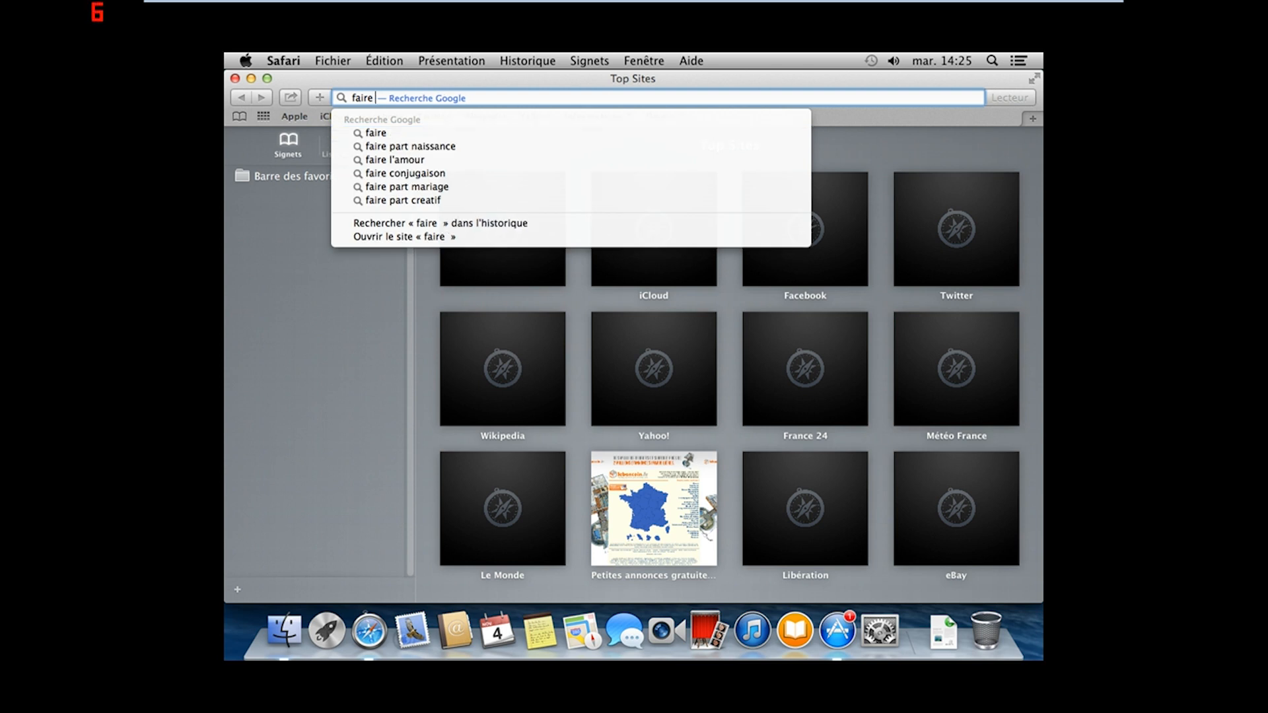
text(")
key(BackSpace)
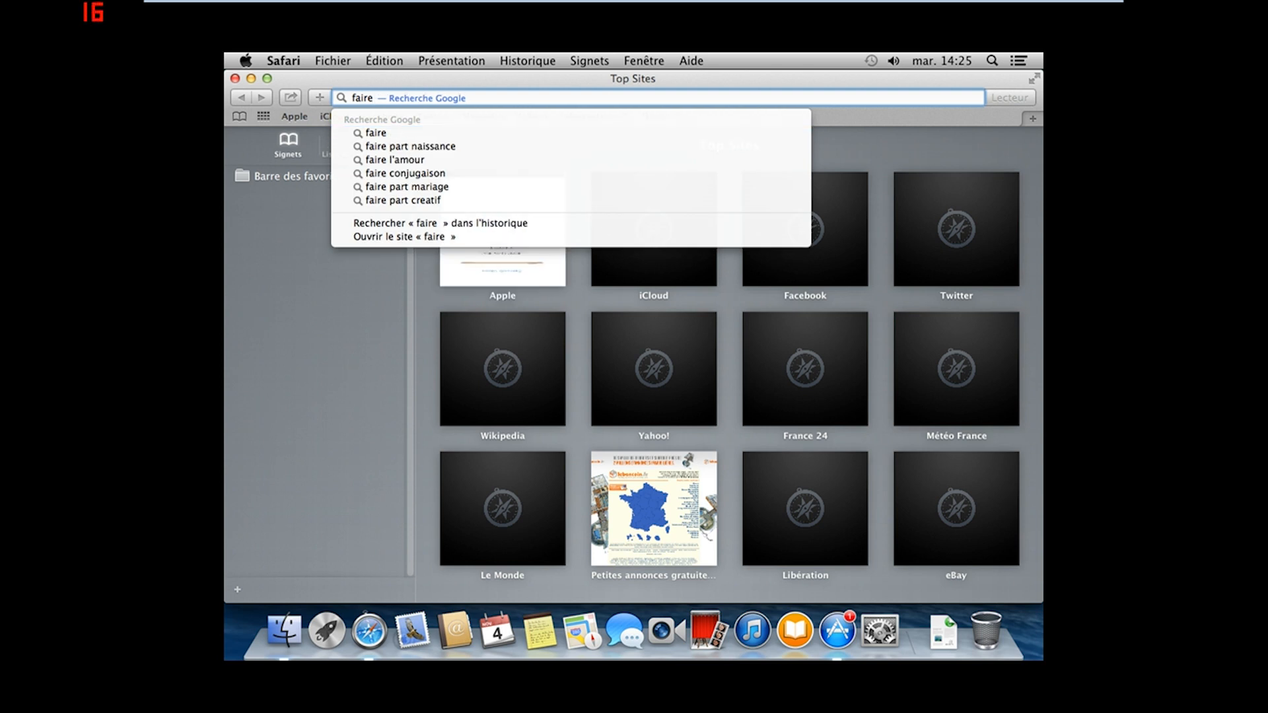
text(dièse)
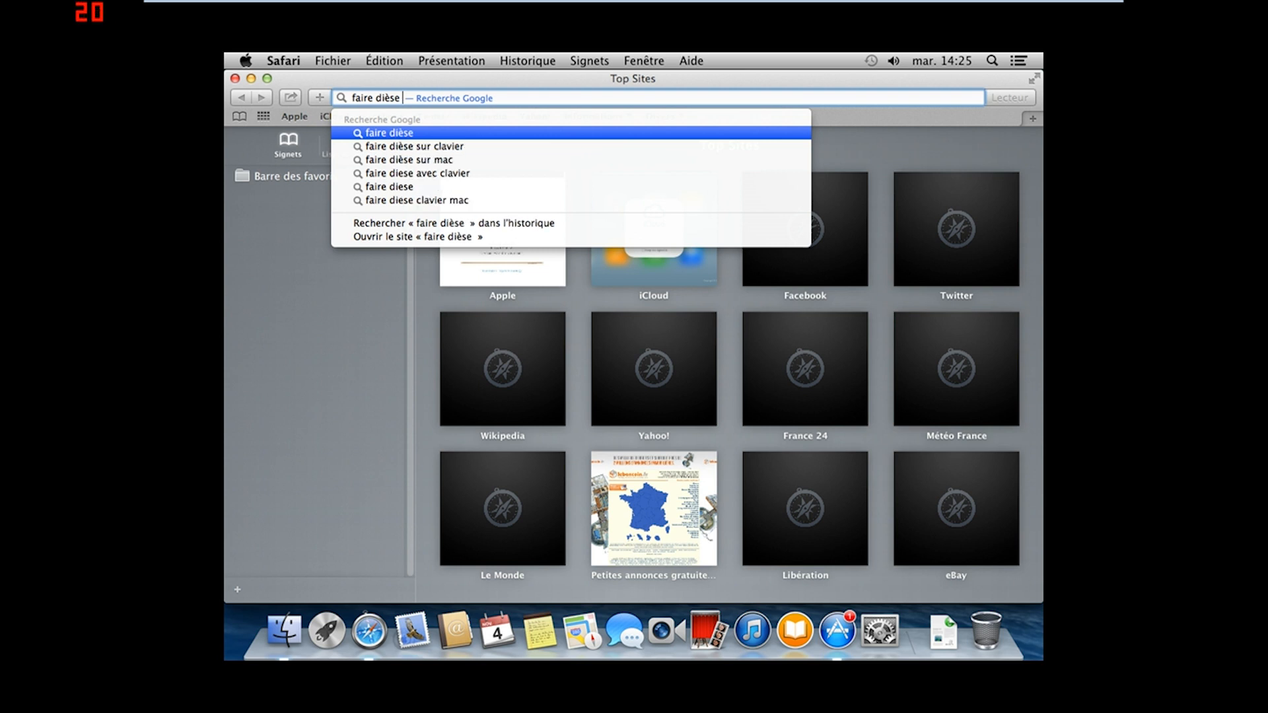
key(Down)
key(Down)
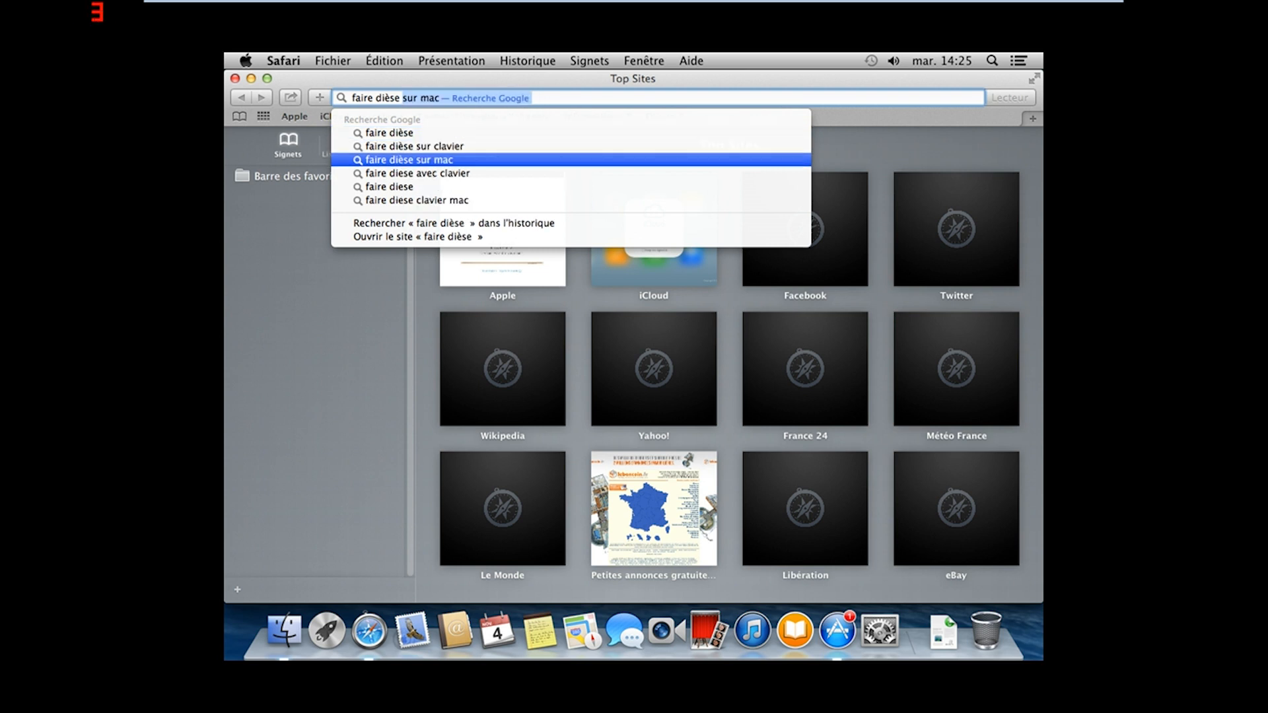
key(Return)
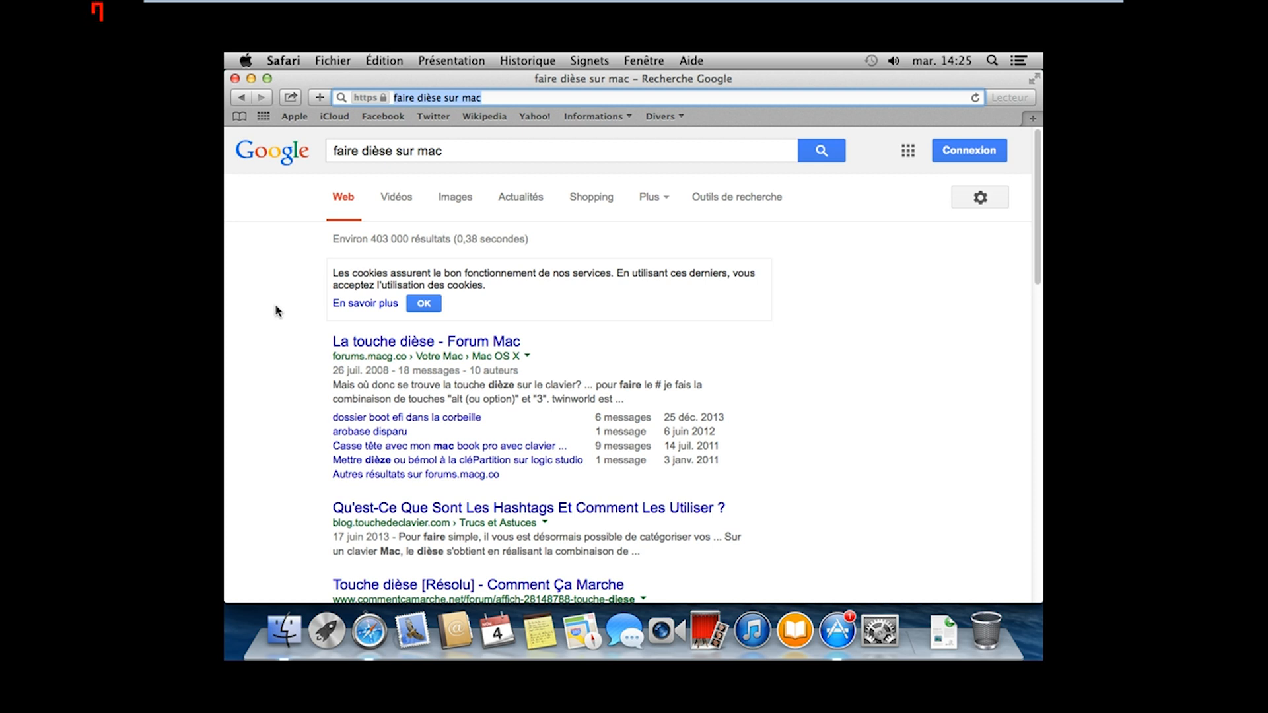
scroll(326, 304, down, 1)
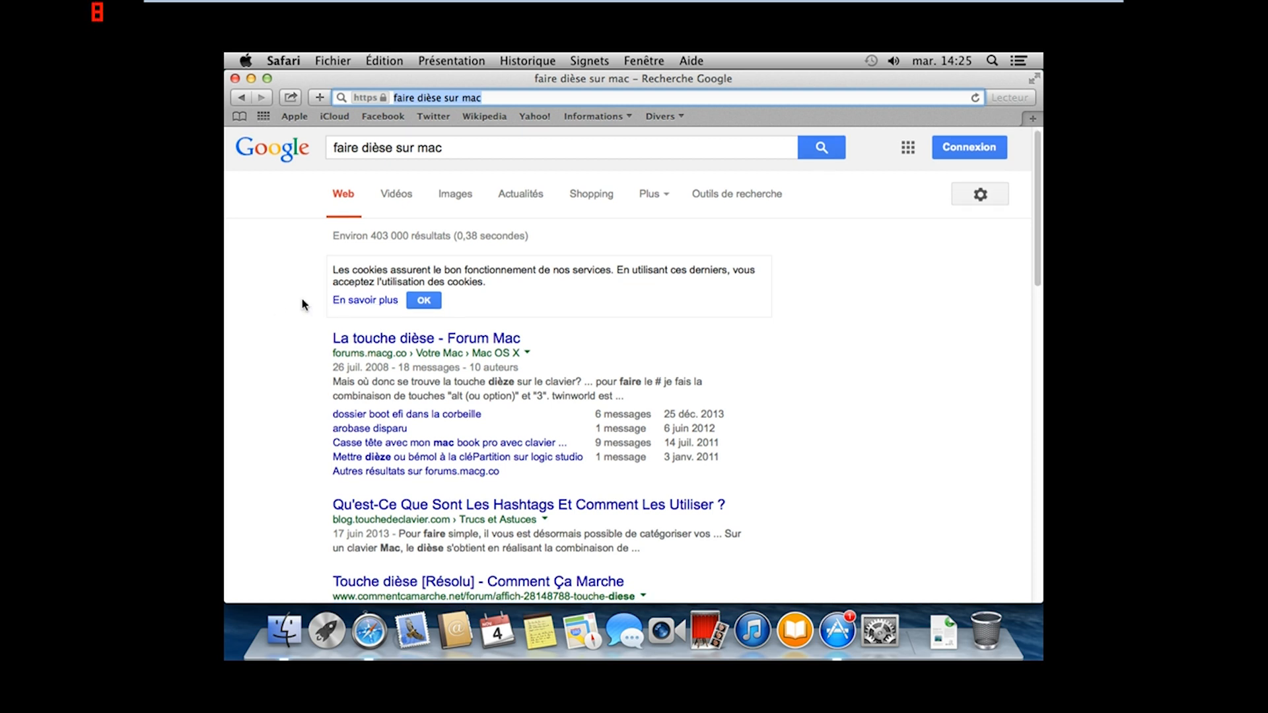
scroll(333, 324, down, 1)
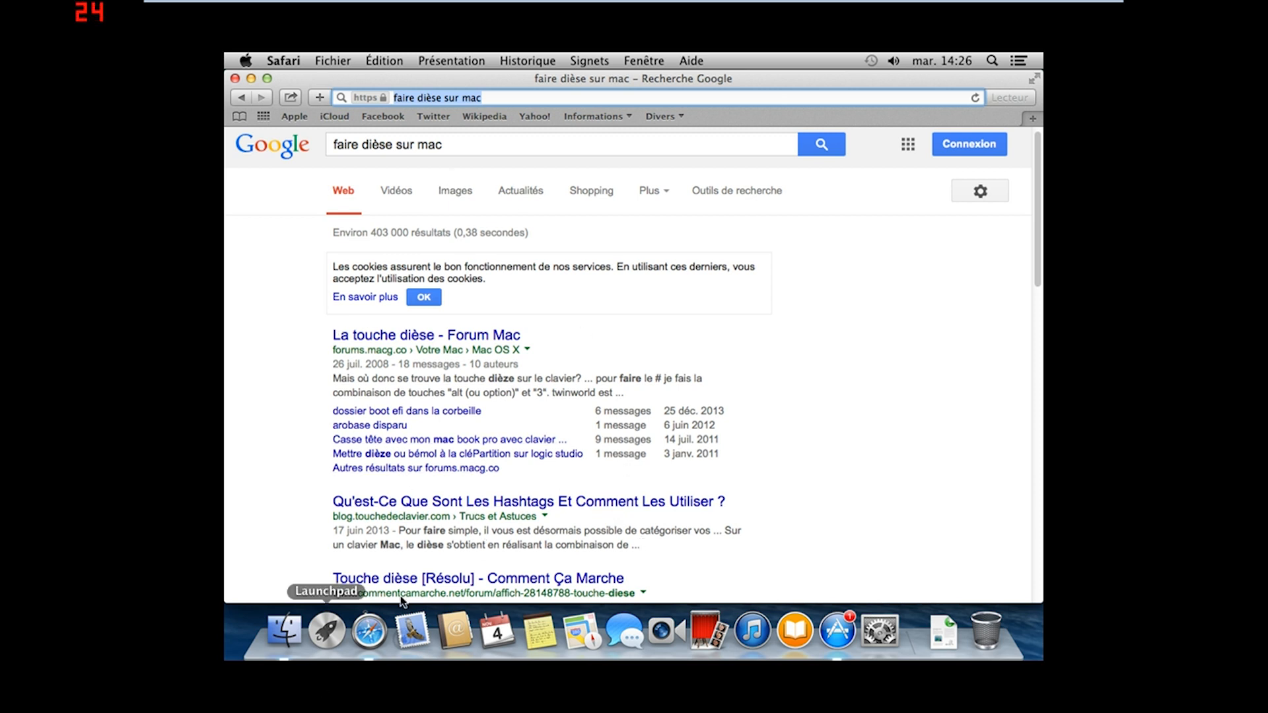
click(837, 630)
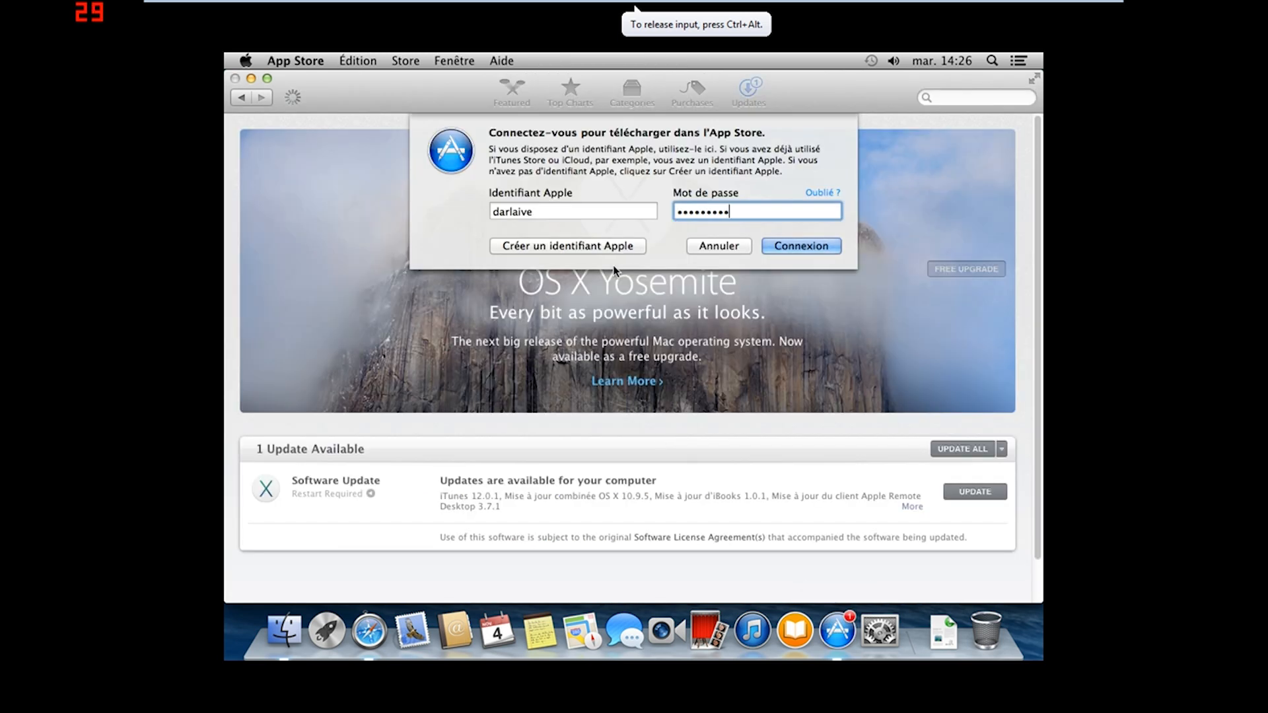
Cancel the App Store sign-in prompt, then test typing '3' in the store search and clear it
click(607, 215)
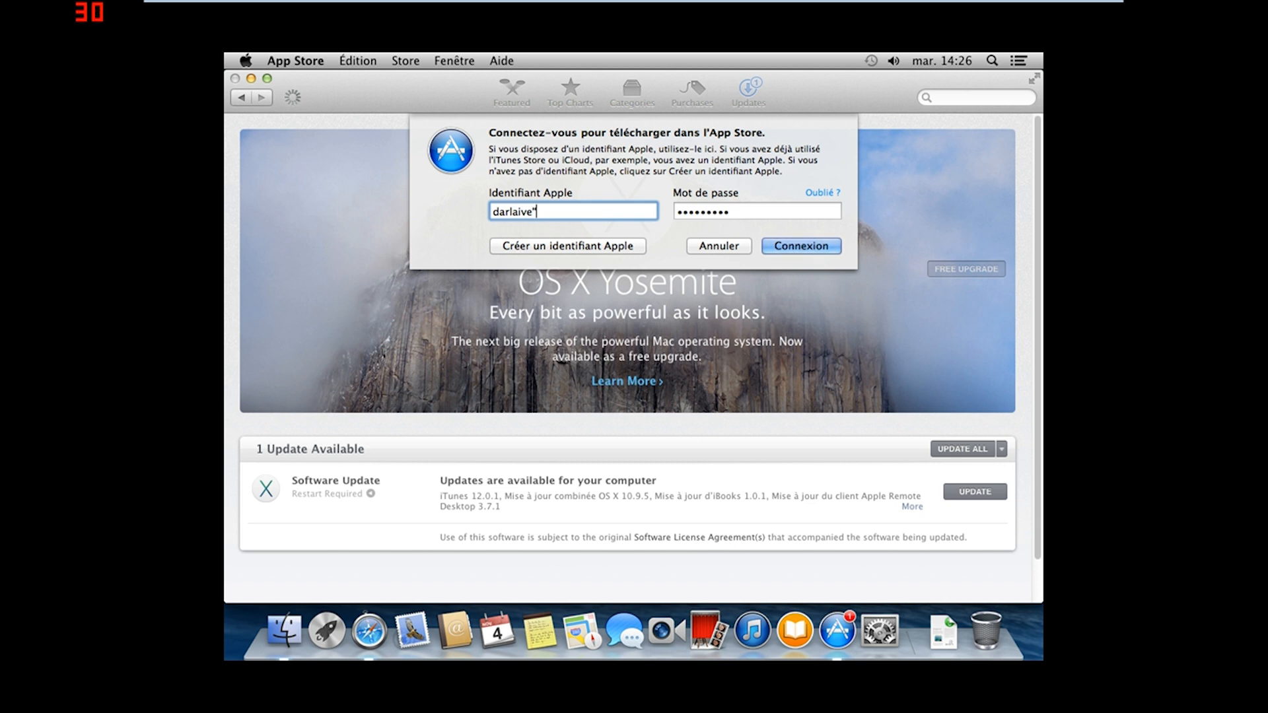
key(Return)
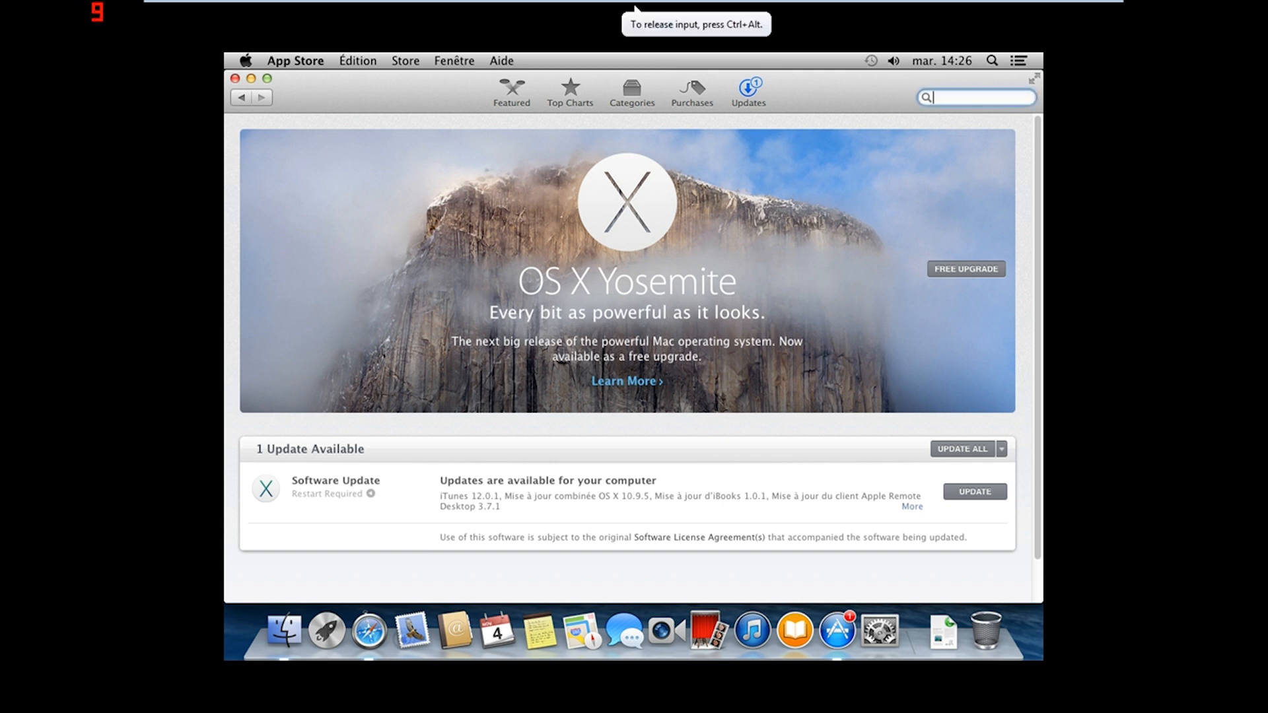
text(3)
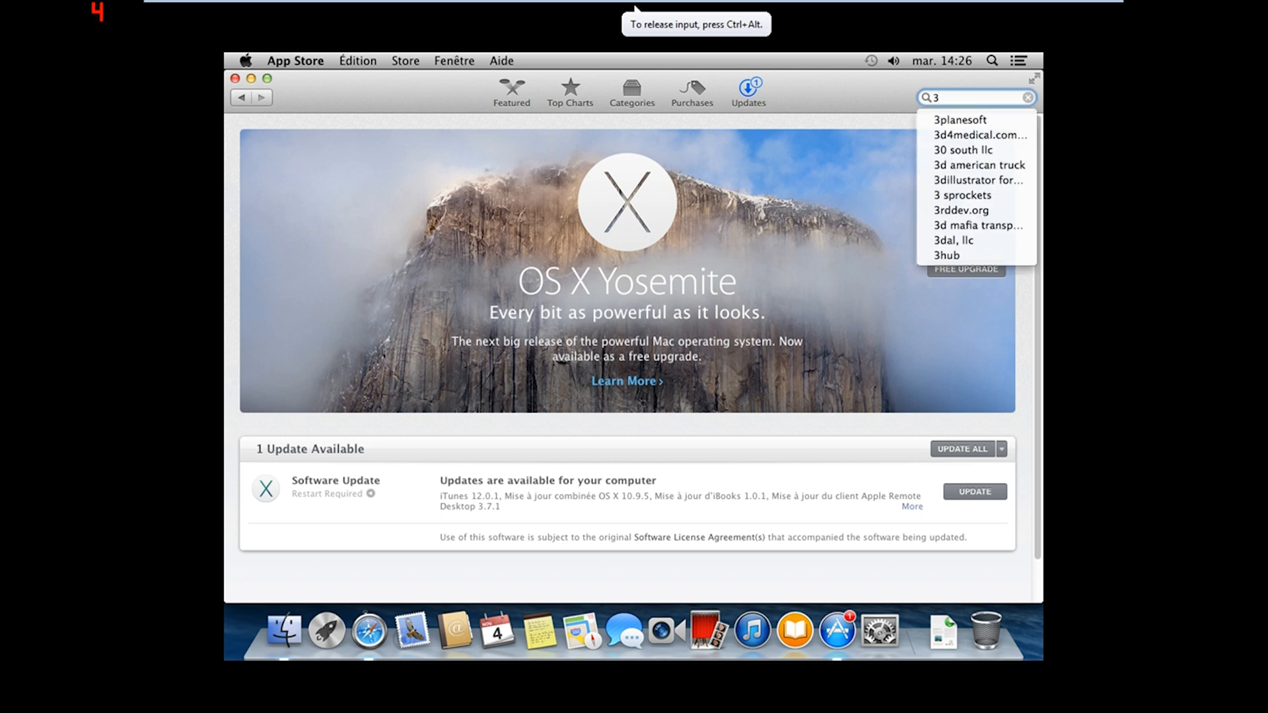
key(BackSpace)
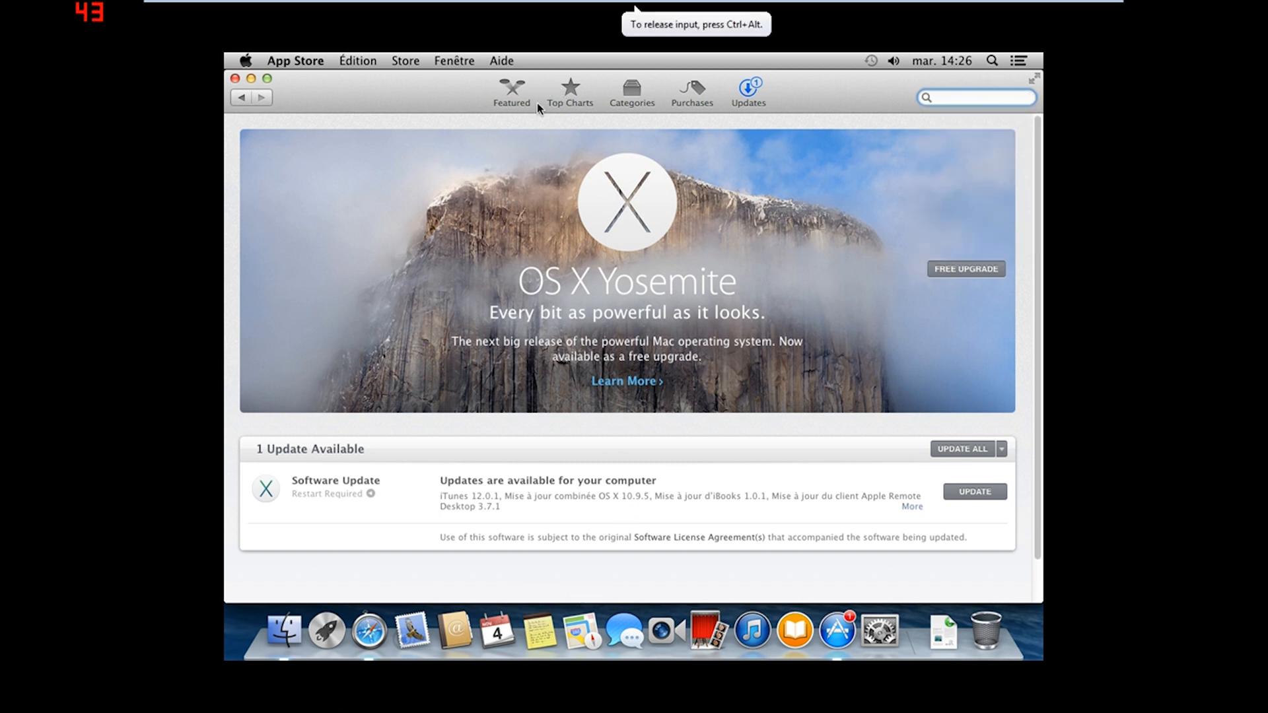
Open the commentcamarche 'Touche dièse [Résolu]' thread and read the replies suggesting Alt GR + 3
click(368, 637)
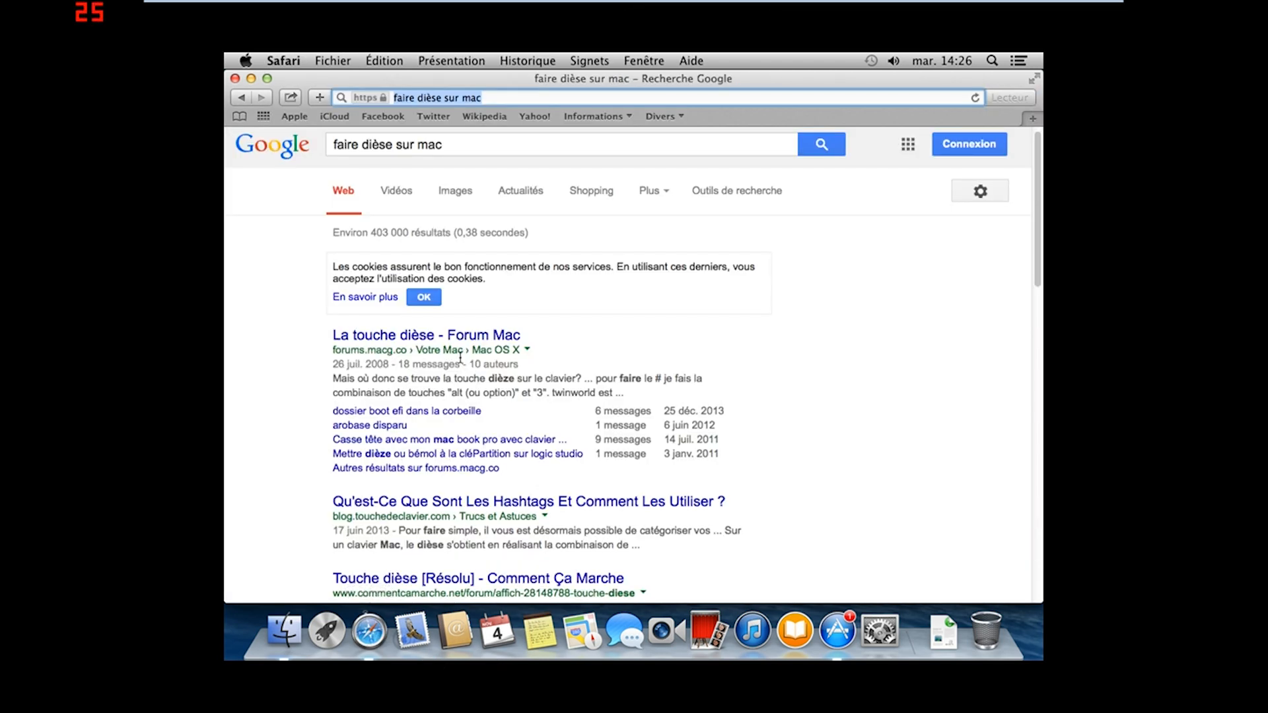
scroll(460, 361, down, 2)
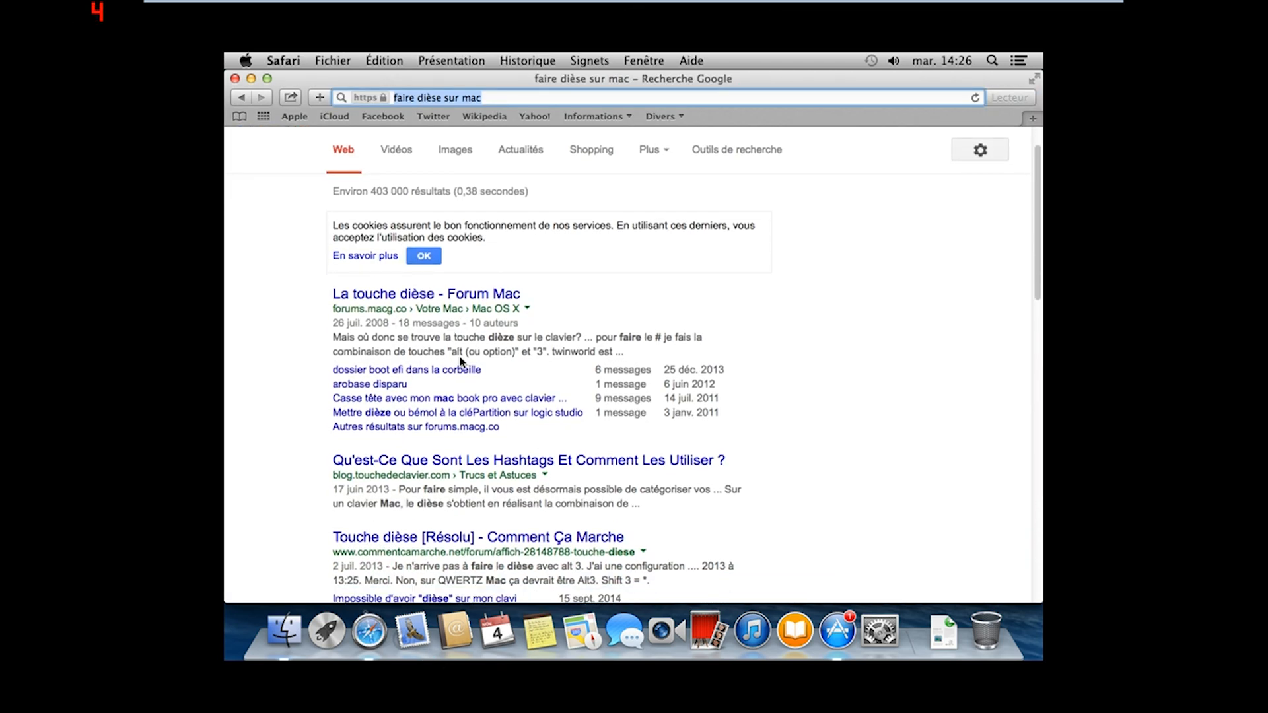
scroll(460, 362, down, 5)
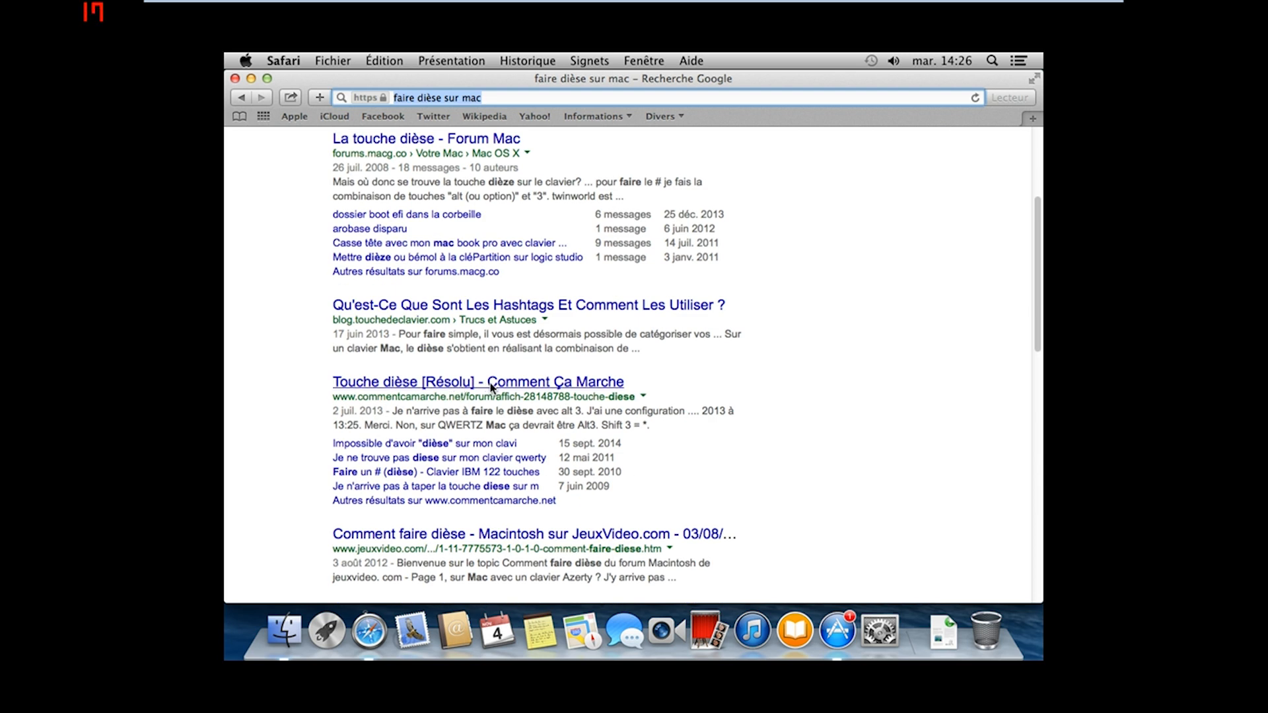
click(492, 383)
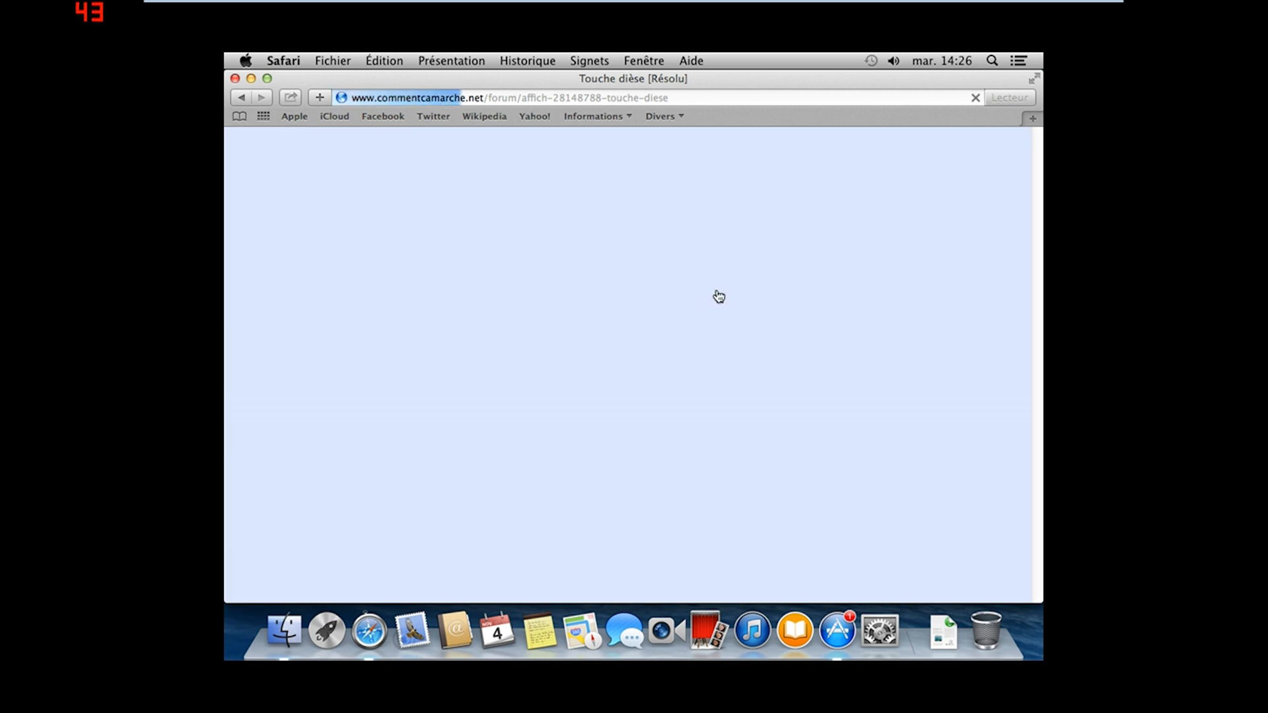
scroll(403, 382, down, 2)
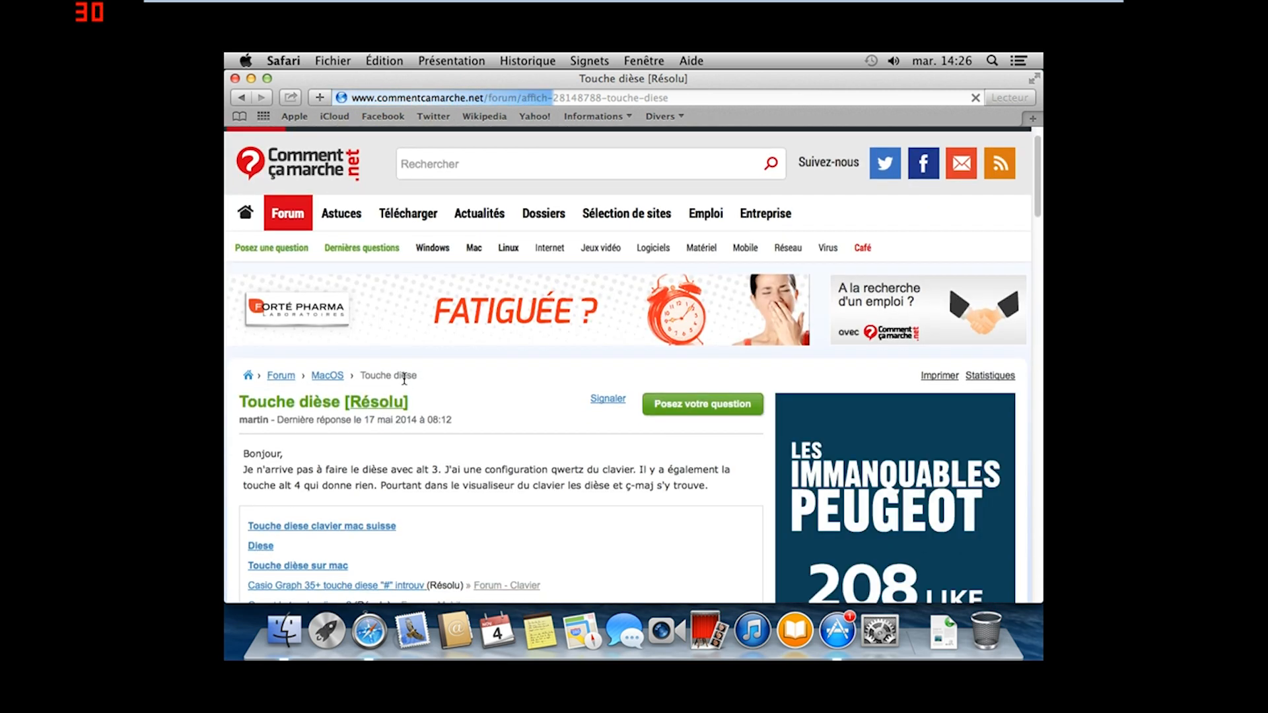
scroll(404, 382, down, 2)
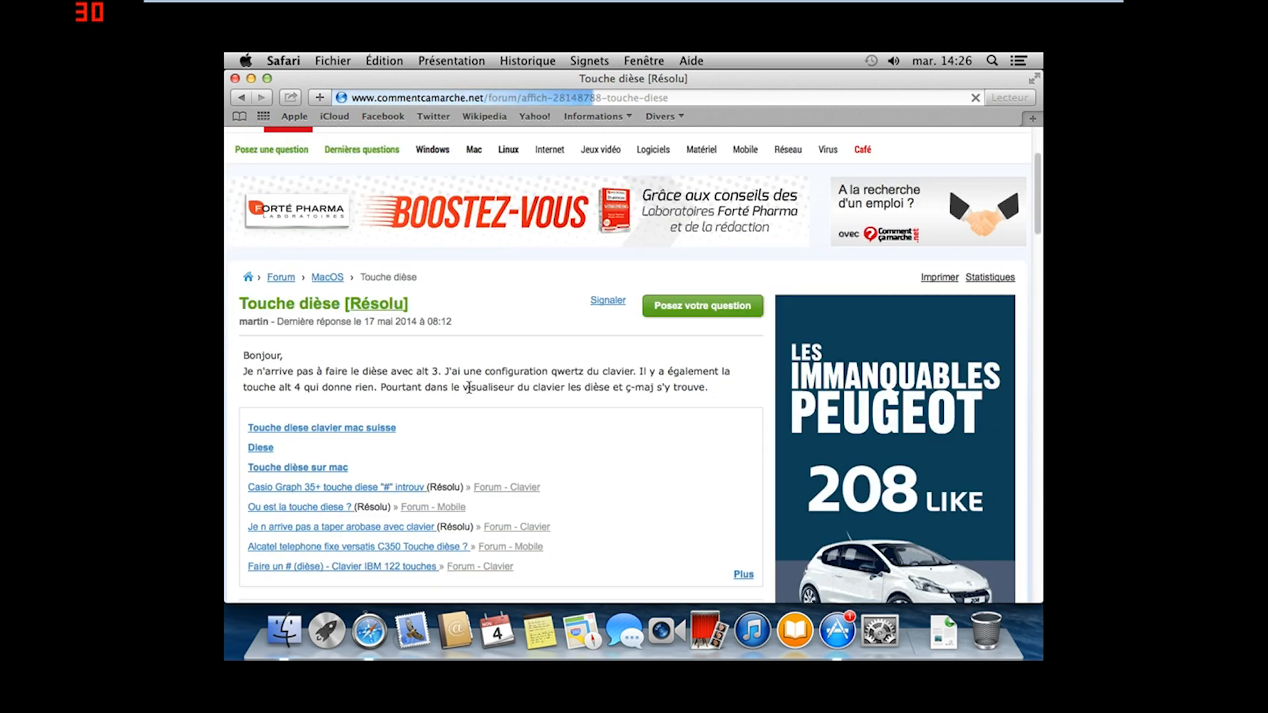
scroll(470, 389, down, 5)
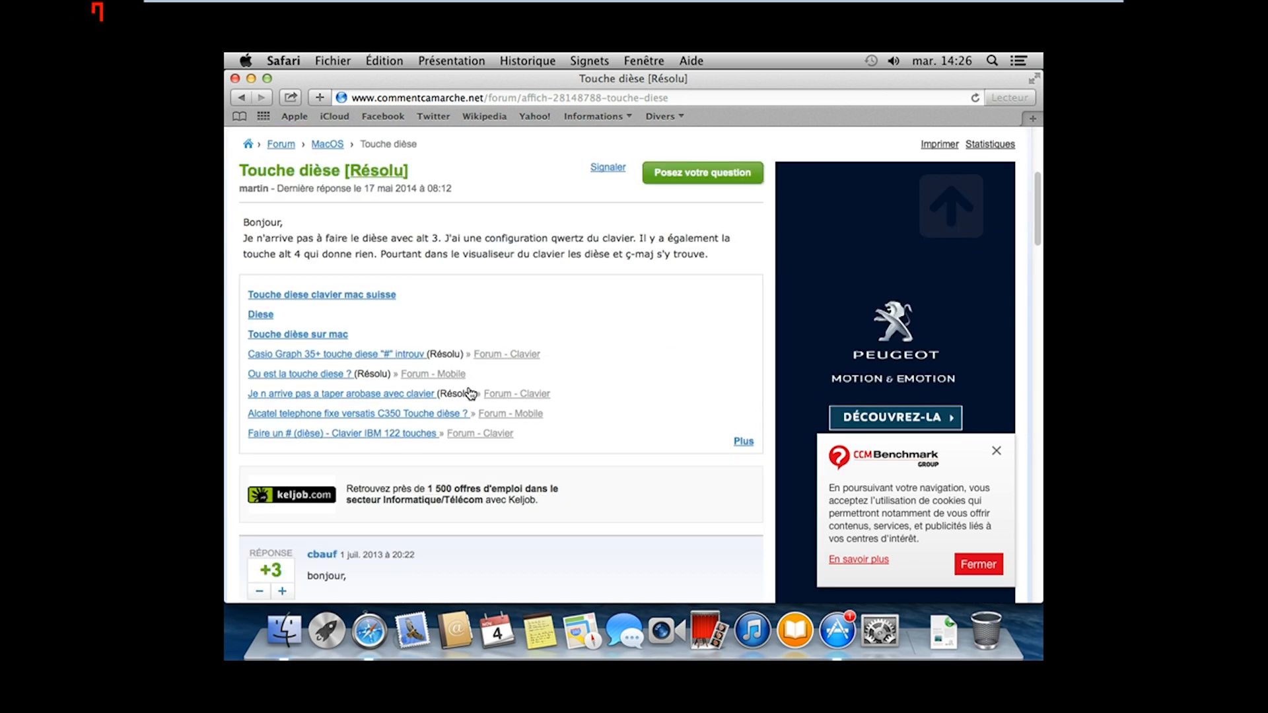
scroll(470, 394, down, 3)
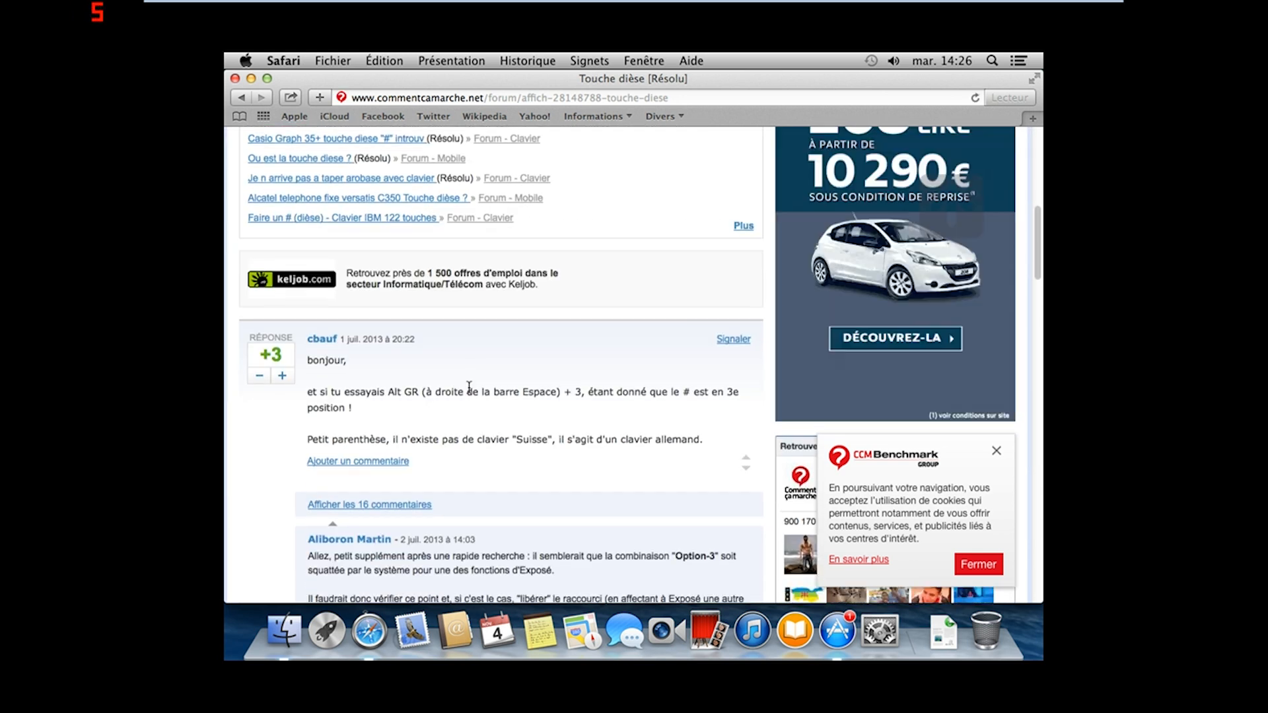
scroll(469, 386, down, 1)
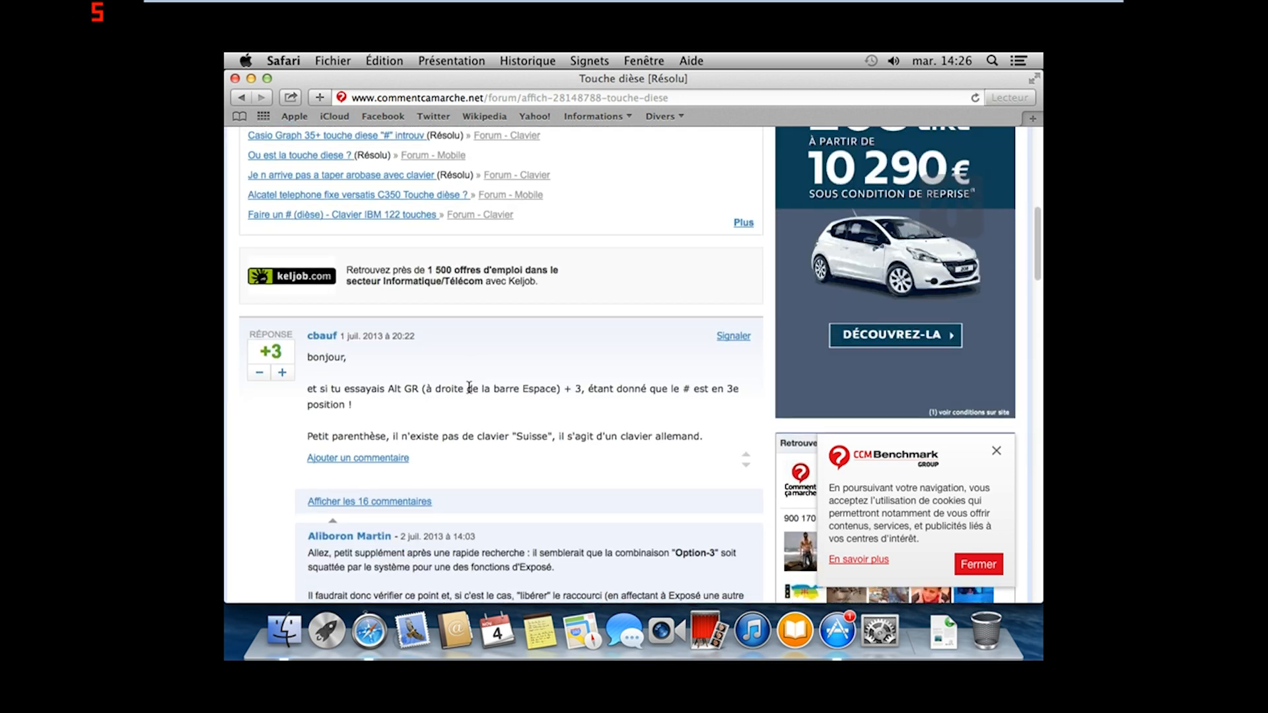
scroll(469, 386, down, 3)
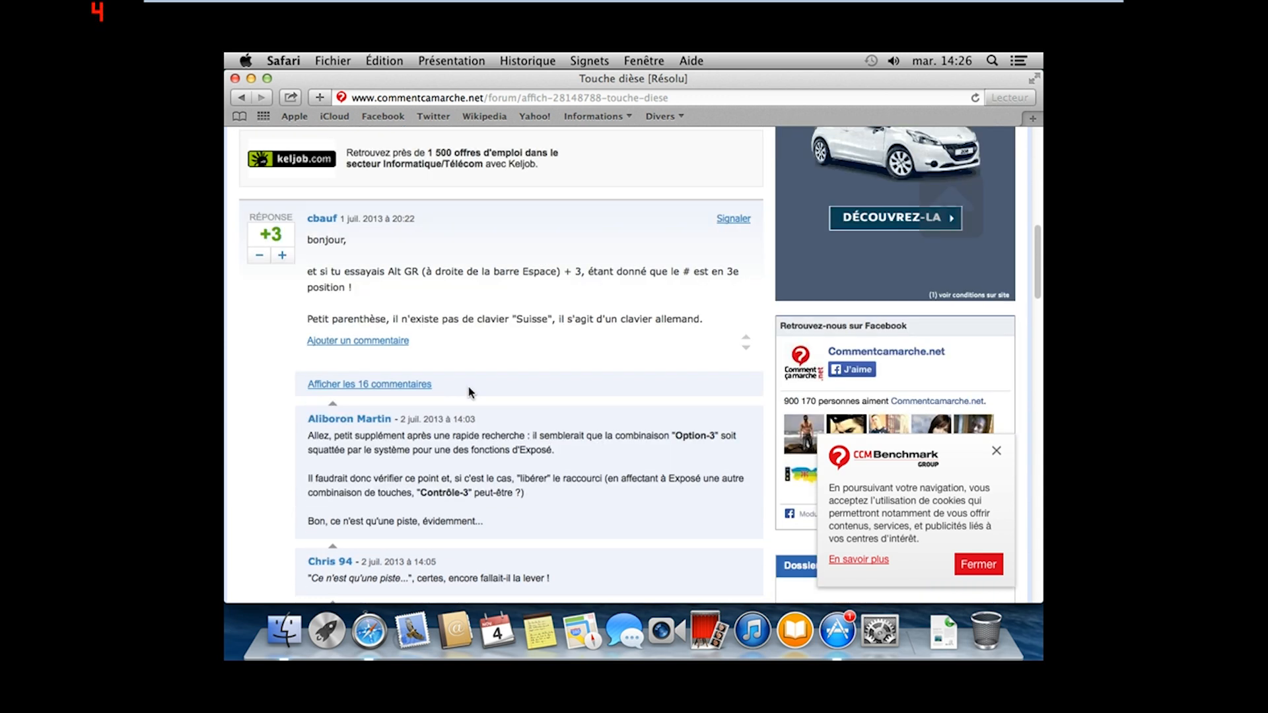
scroll(470, 392, down, 1)
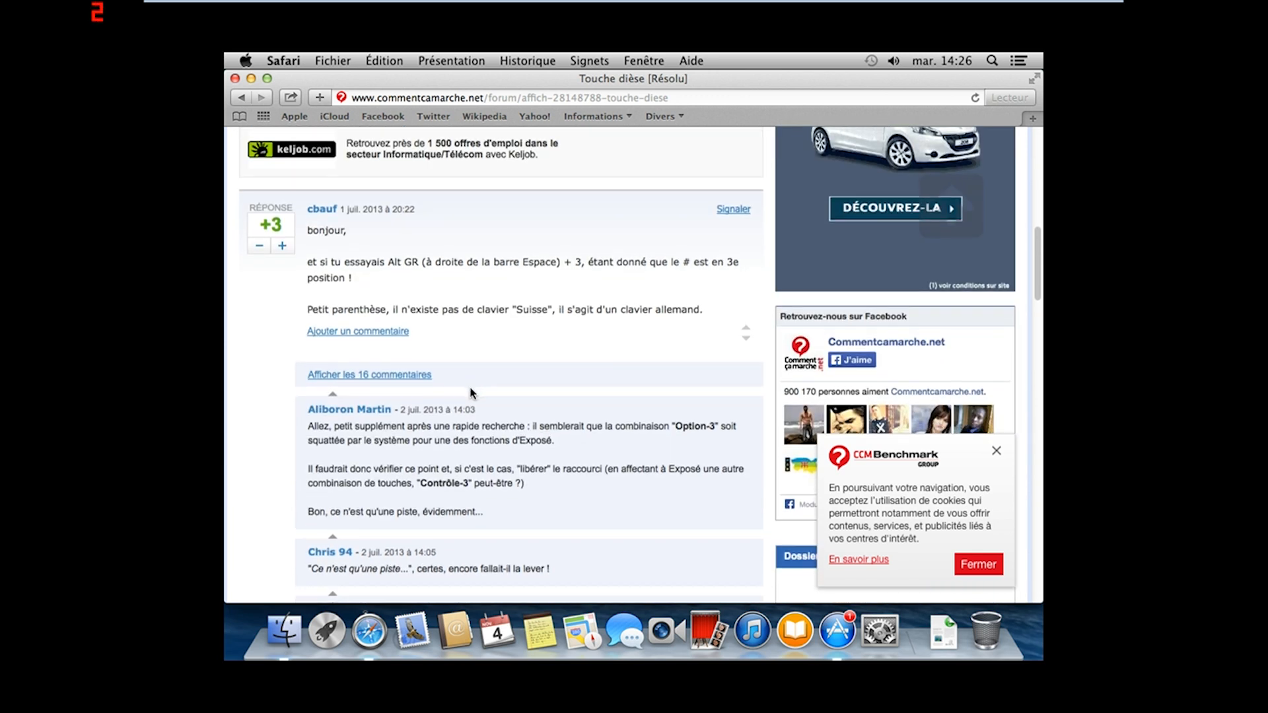
scroll(471, 392, down, 1)
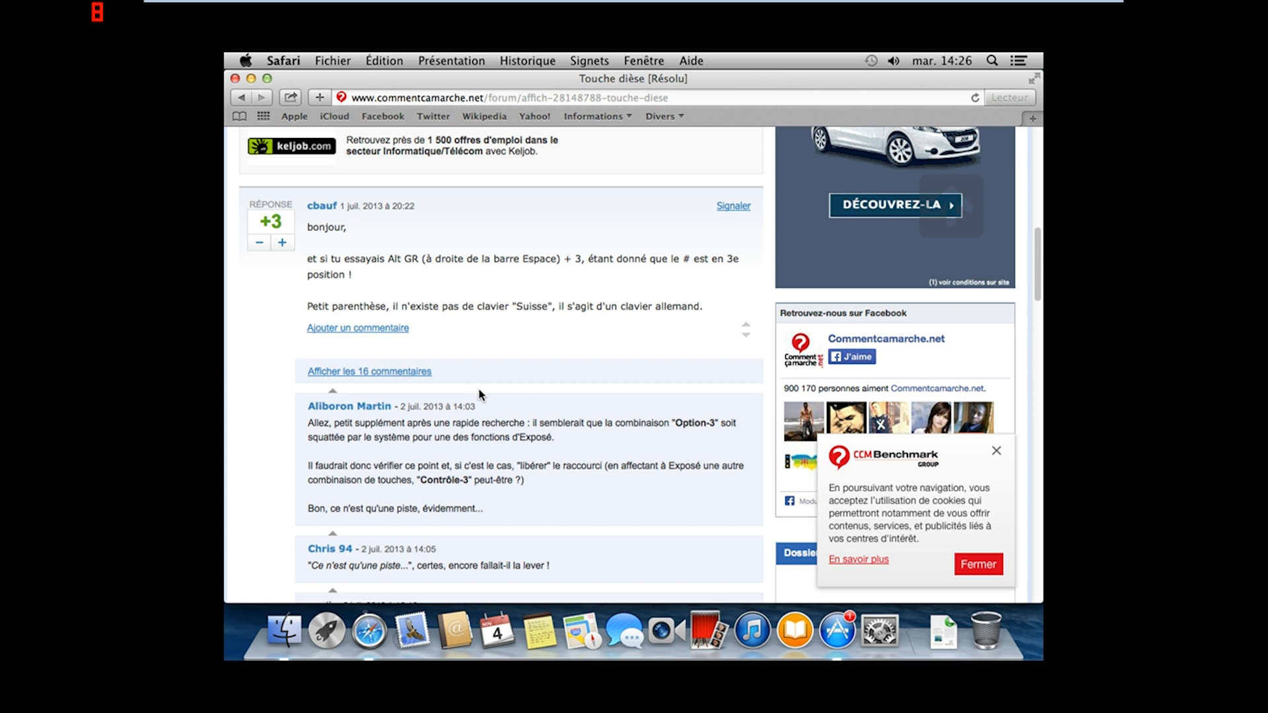
click(838, 630)
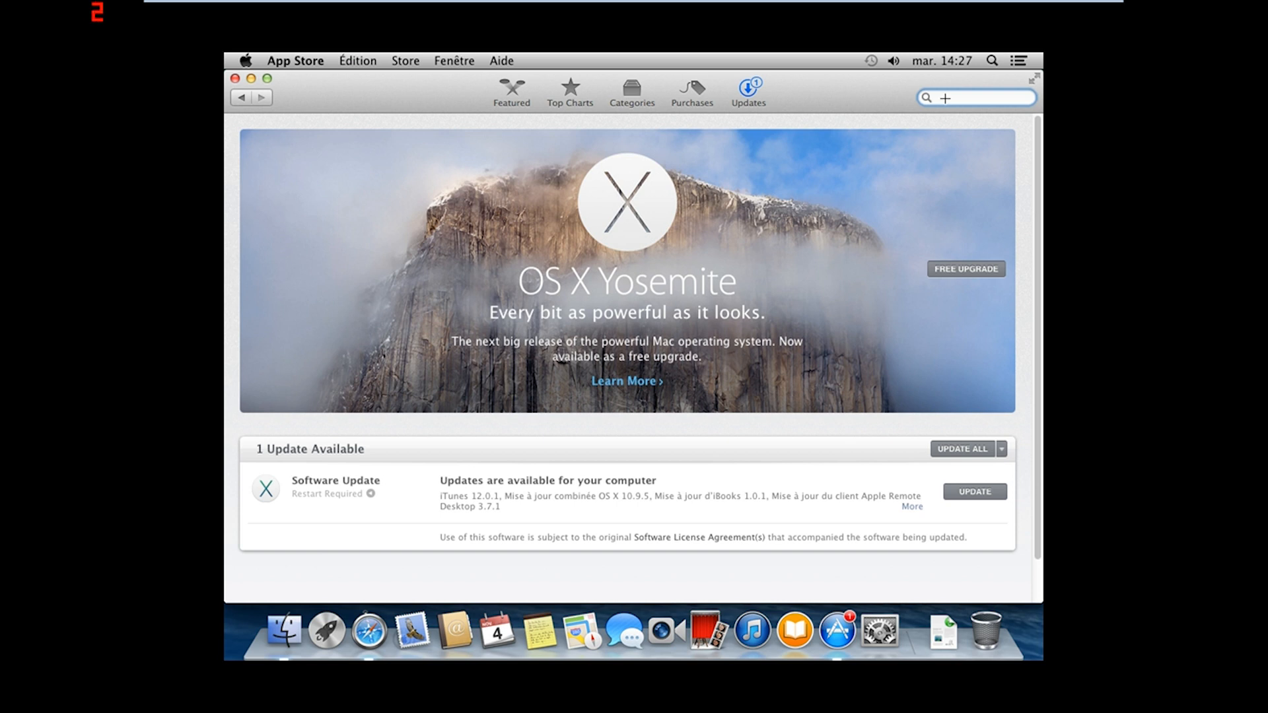
Test characters such as '<&é' in the store search, then request the free OS X Yosemite upgrade
text(")
key(BackSpace)
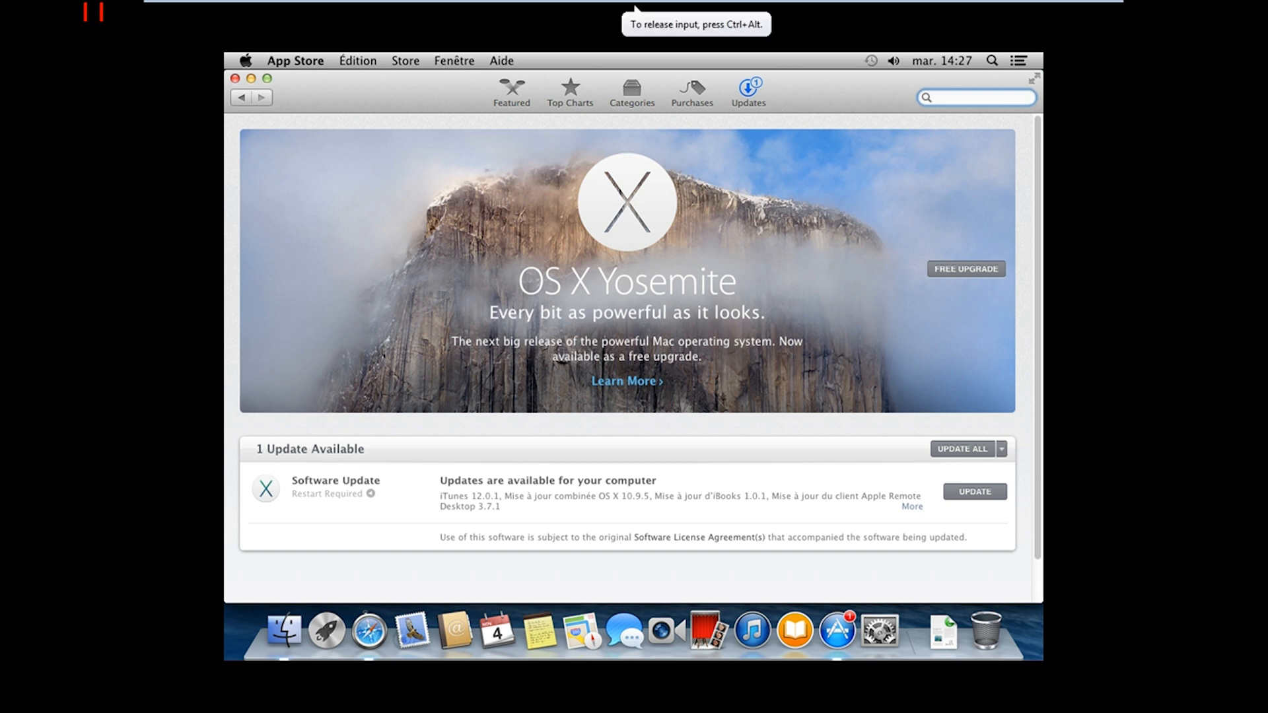
text(")
key(BackSpace)
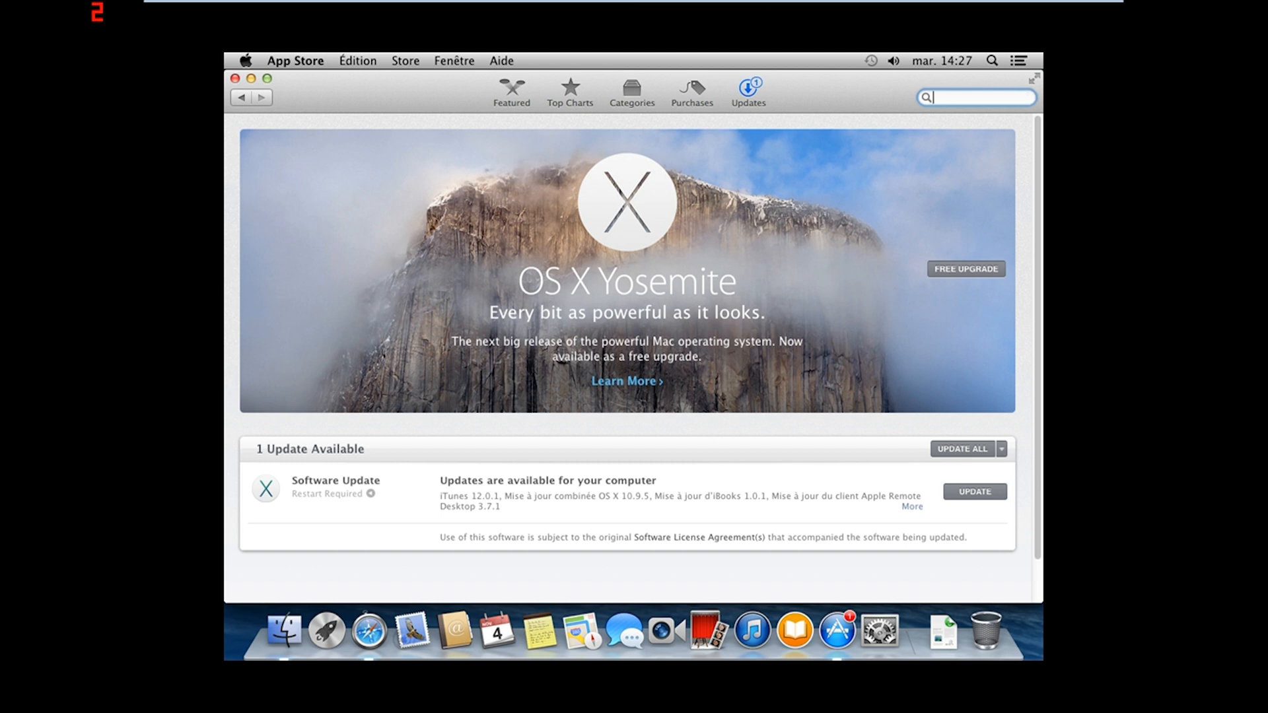
text(<&é)
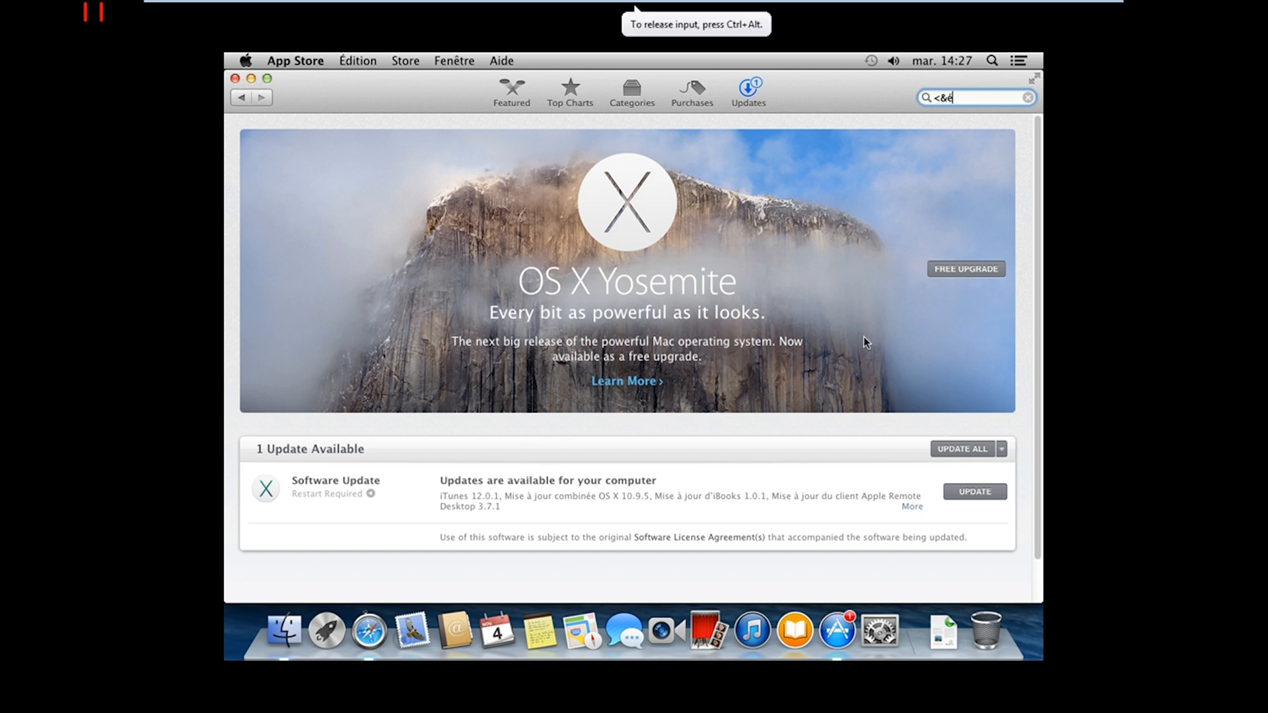
click(967, 273)
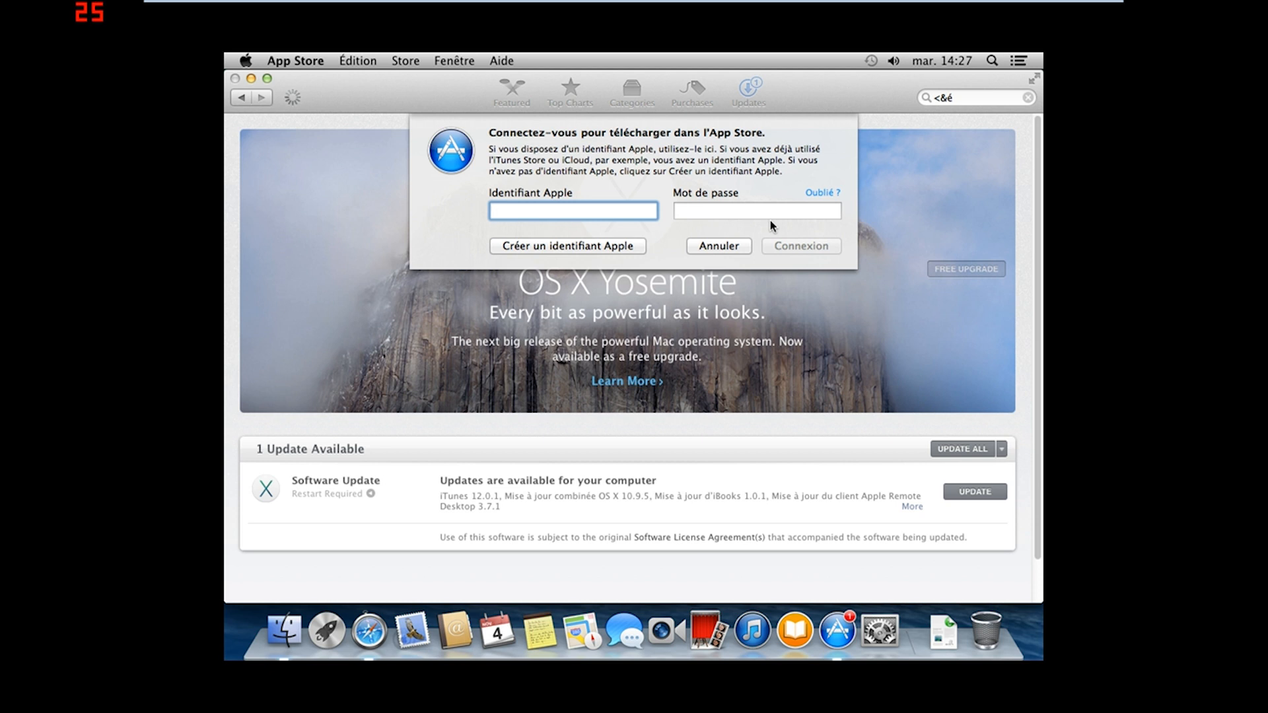
Scroll further through the commentcamarche forum thread in Safari
click(361, 632)
scroll(496, 404, down, 10)
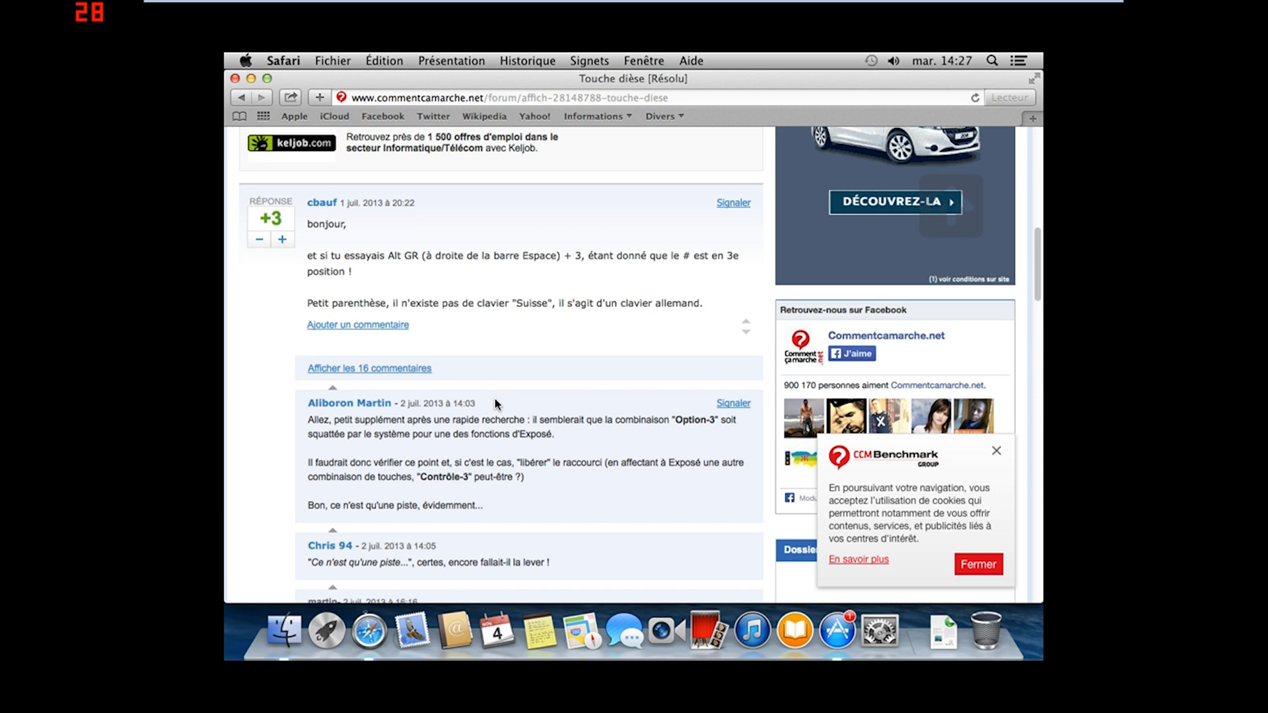
scroll(496, 400, down, 8)
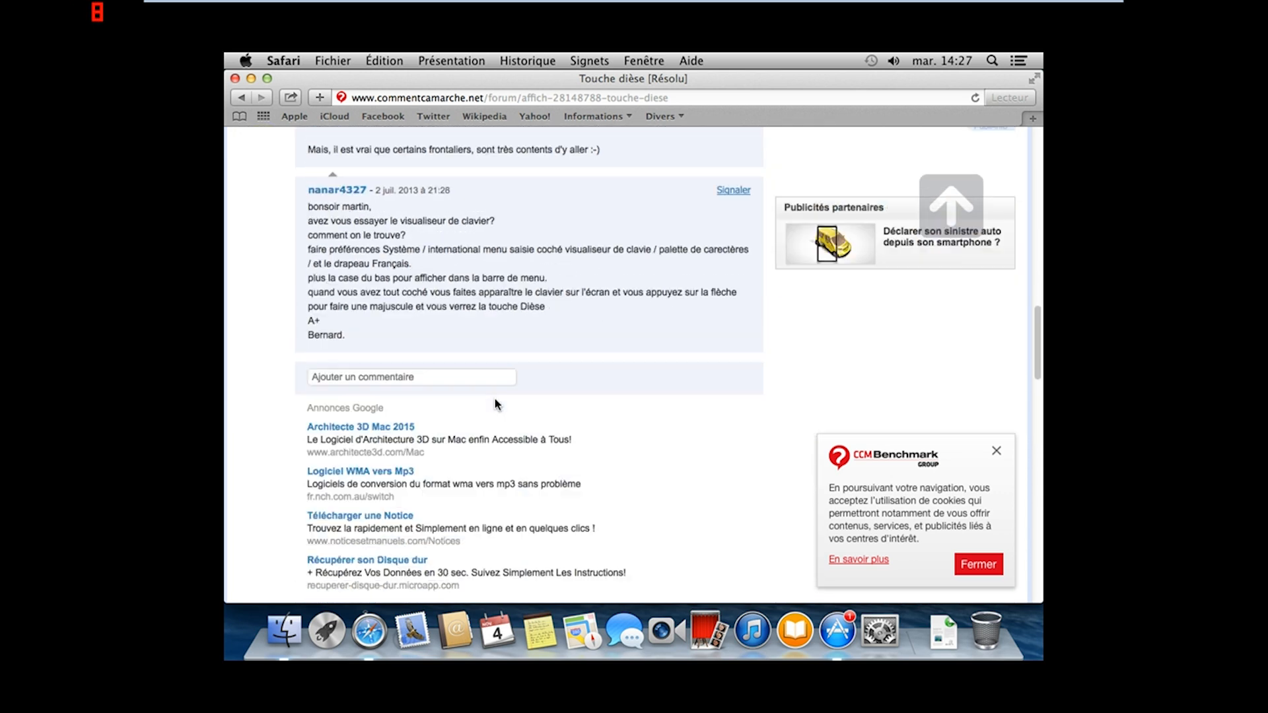
scroll(497, 404, down, 4)
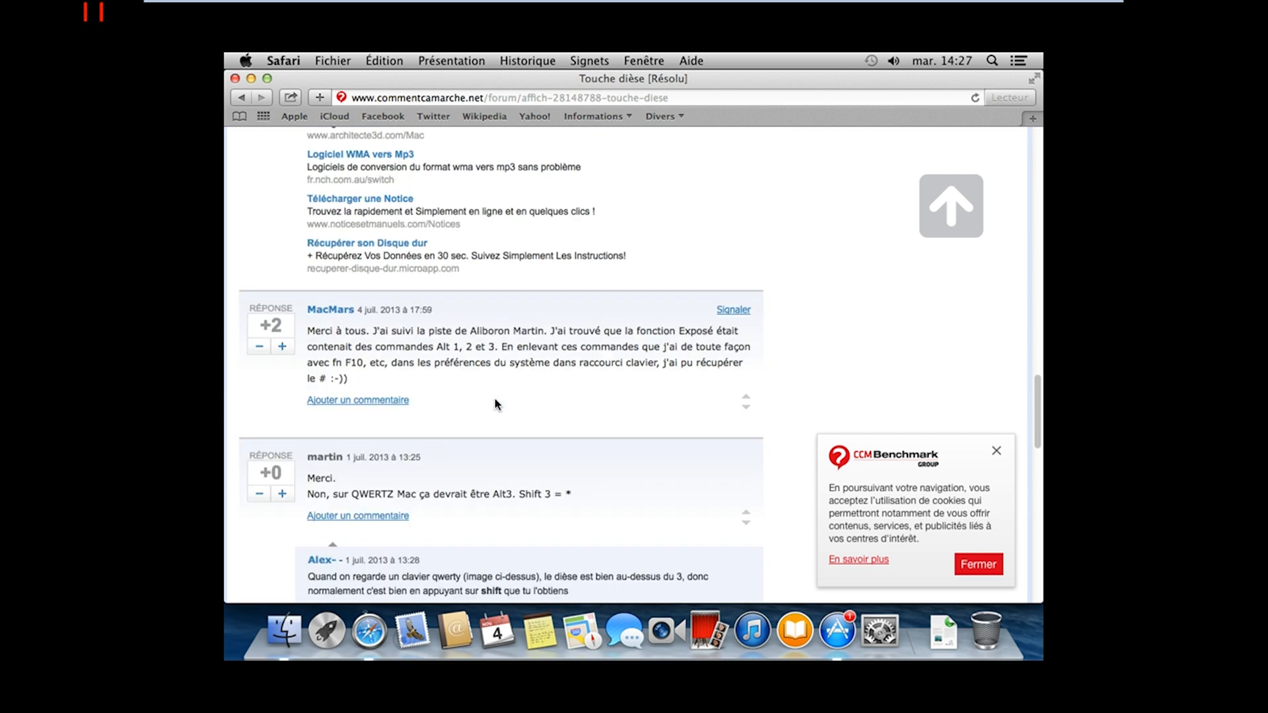
scroll(497, 404, down, 1)
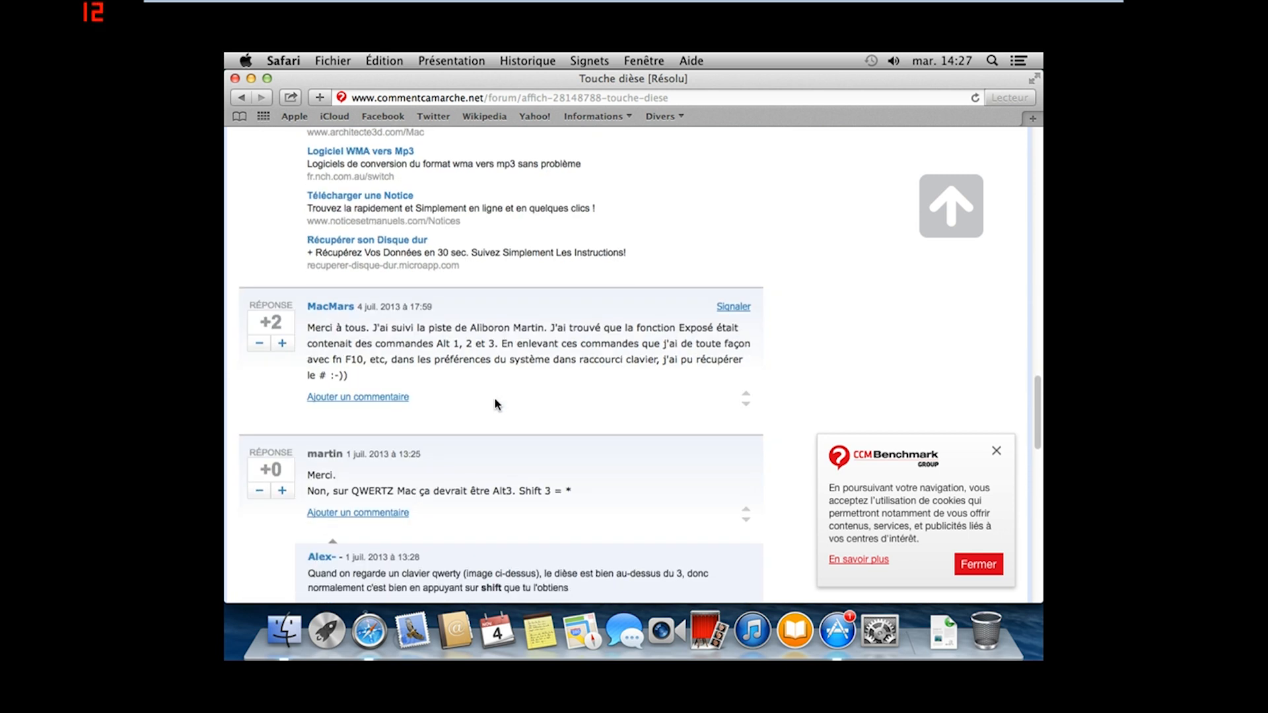
scroll(497, 404, down, 1)
scroll(497, 404, down, 4)
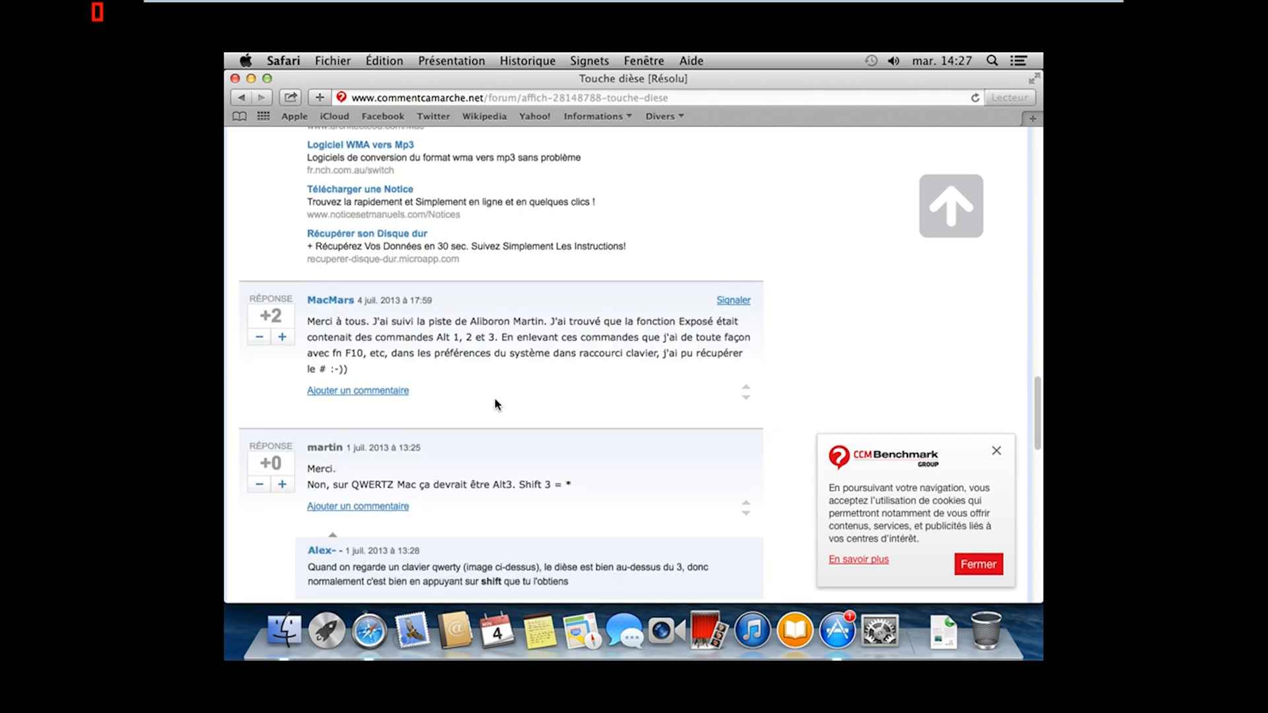
Open the jeuxvideo.com 'Comment faire dièse' thread, close its cookie notice, and read the replies
click(241, 97)
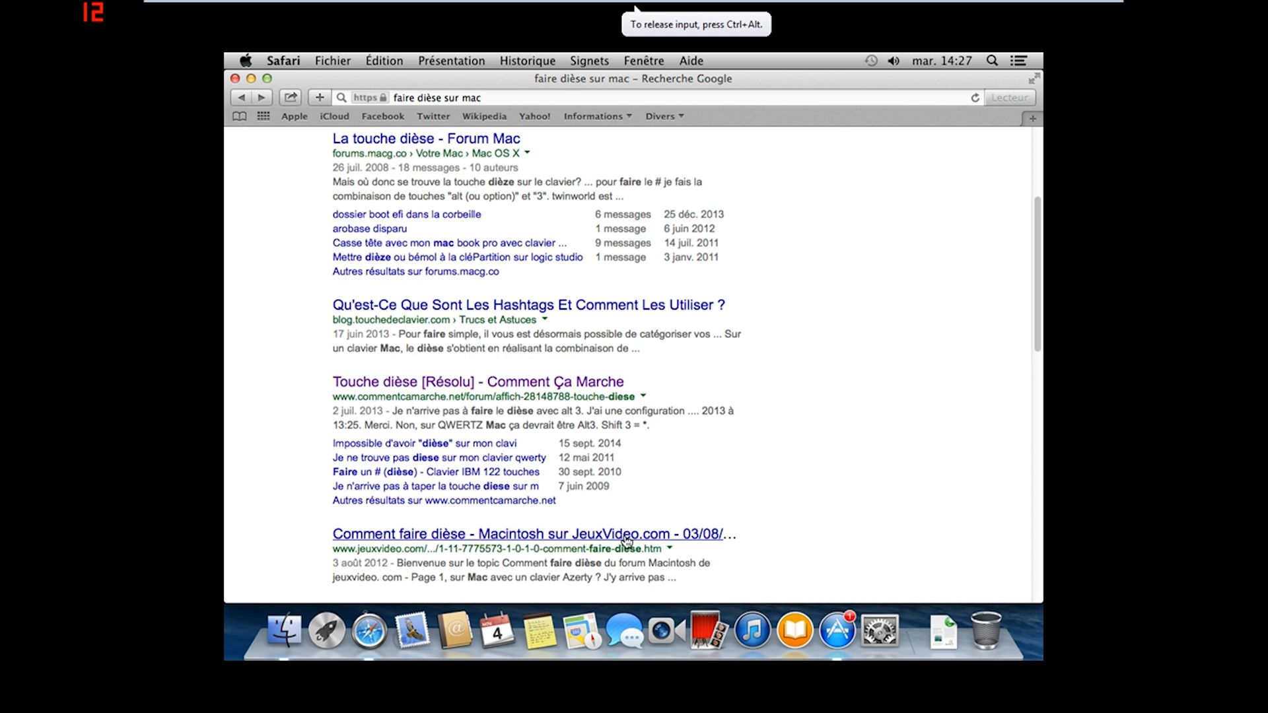
click(626, 540)
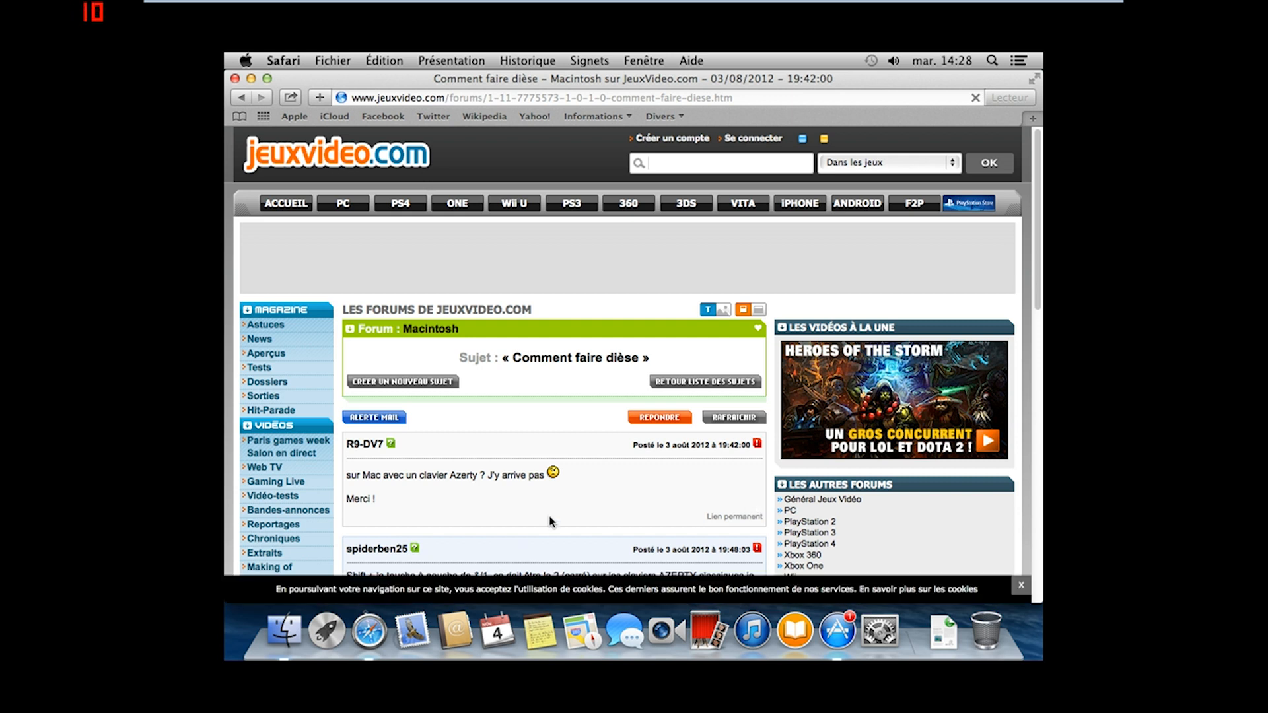
scroll(700, 561, down, 1)
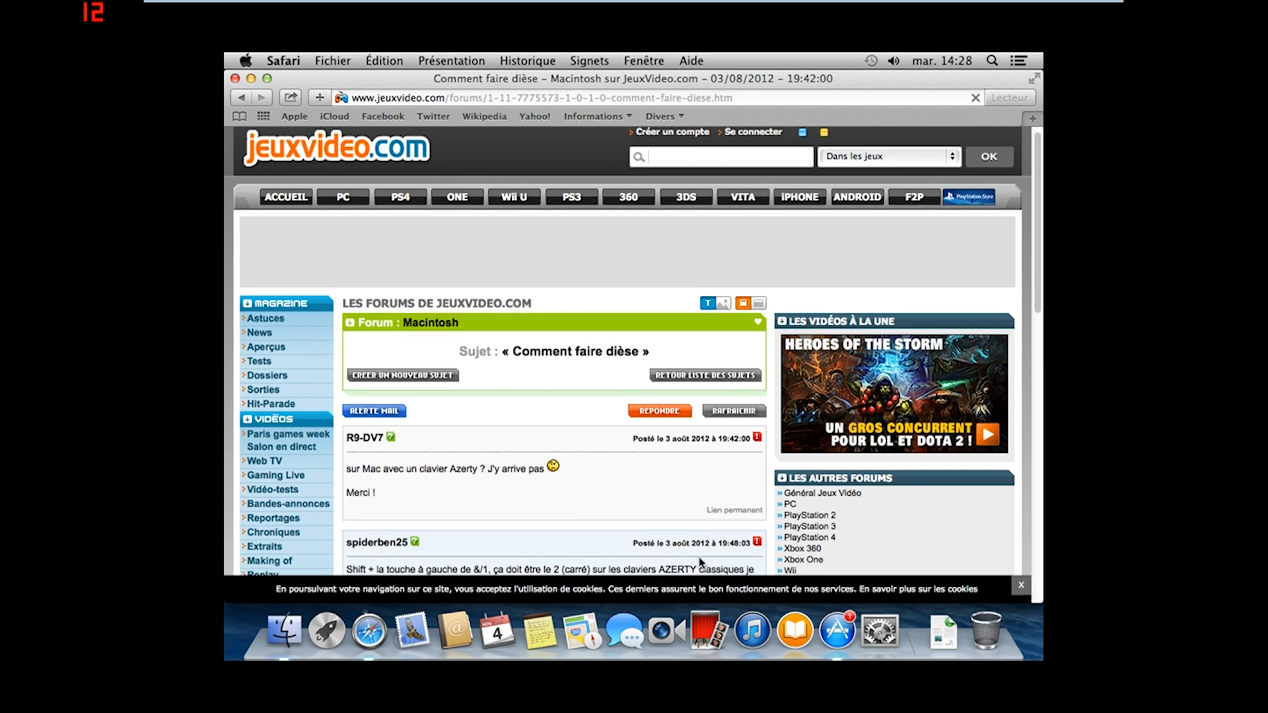
click(1020, 585)
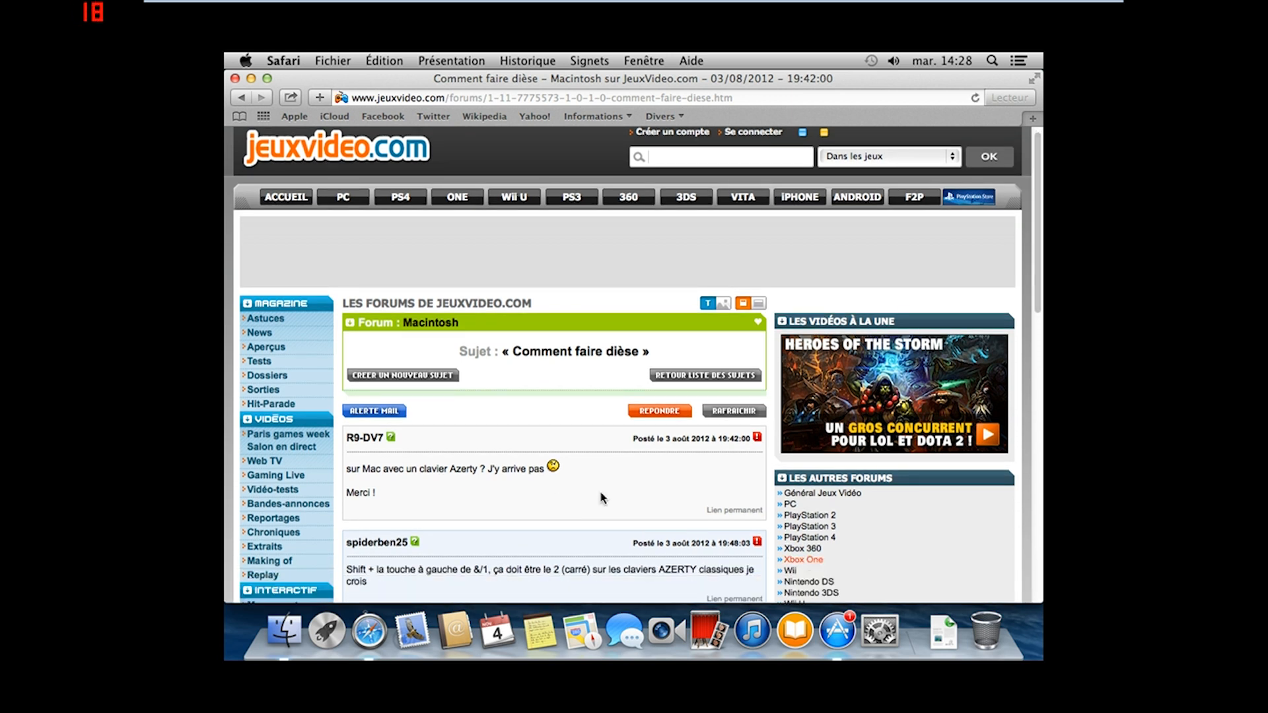
scroll(516, 492, down, 5)
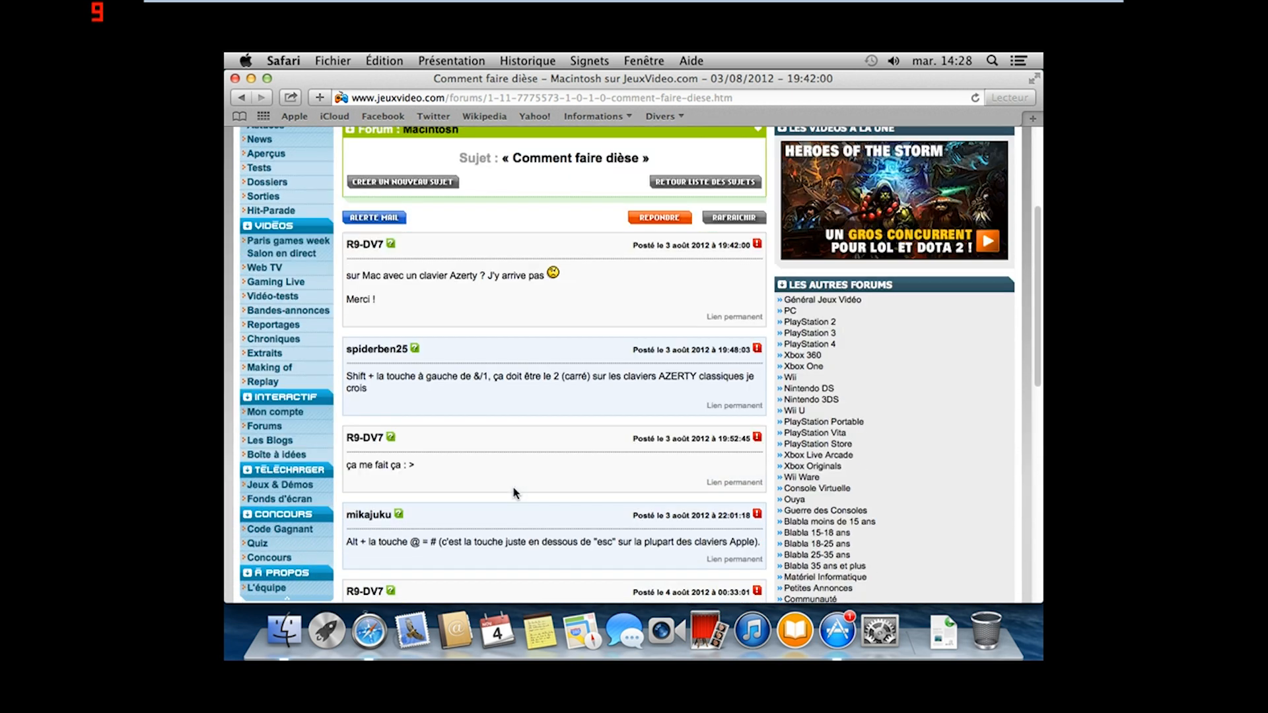
scroll(516, 492, down, 1)
scroll(516, 492, down, 1)
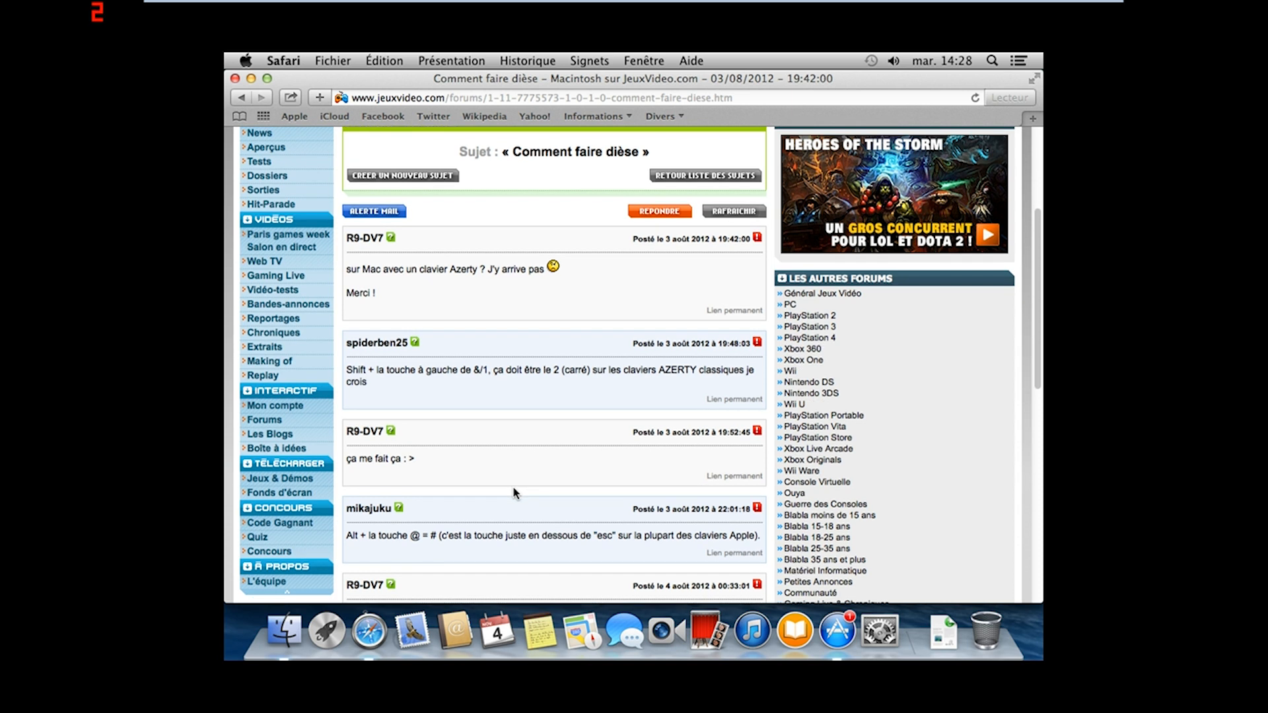
scroll(516, 492, down, 3)
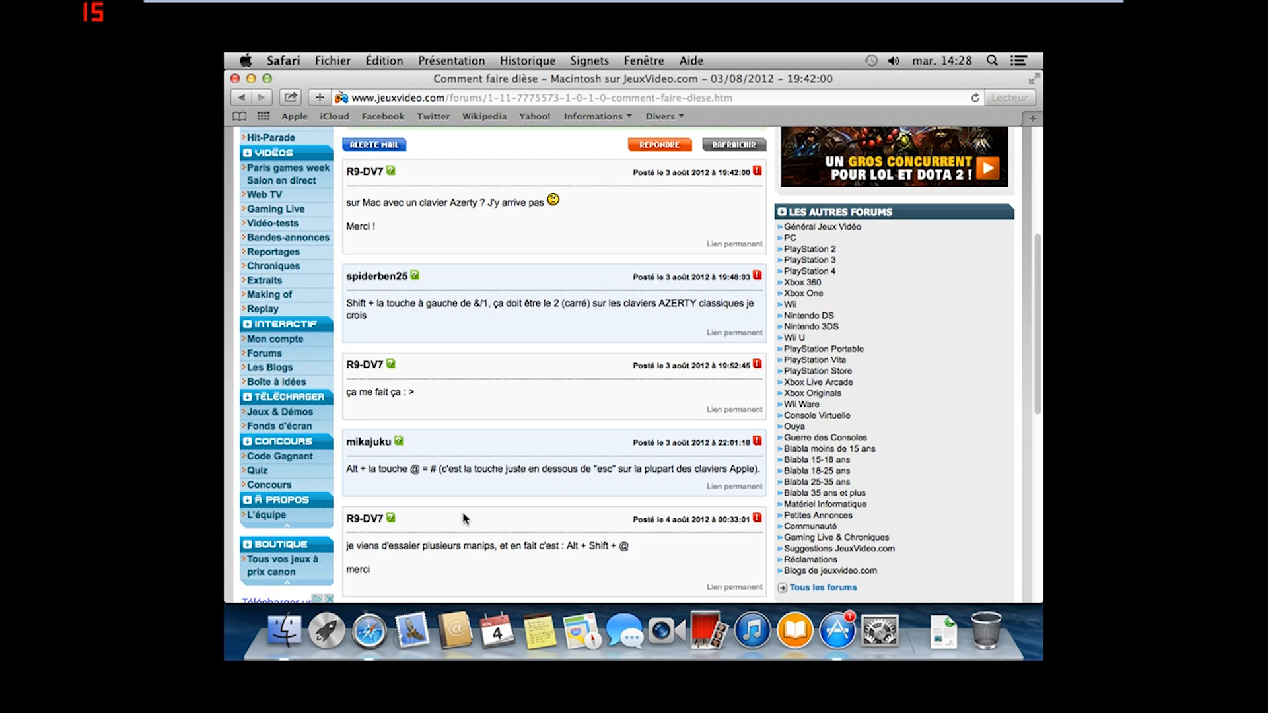
Test keyboard characters in the Apple ID field, leave it empty, and close the App Store
click(837, 631)
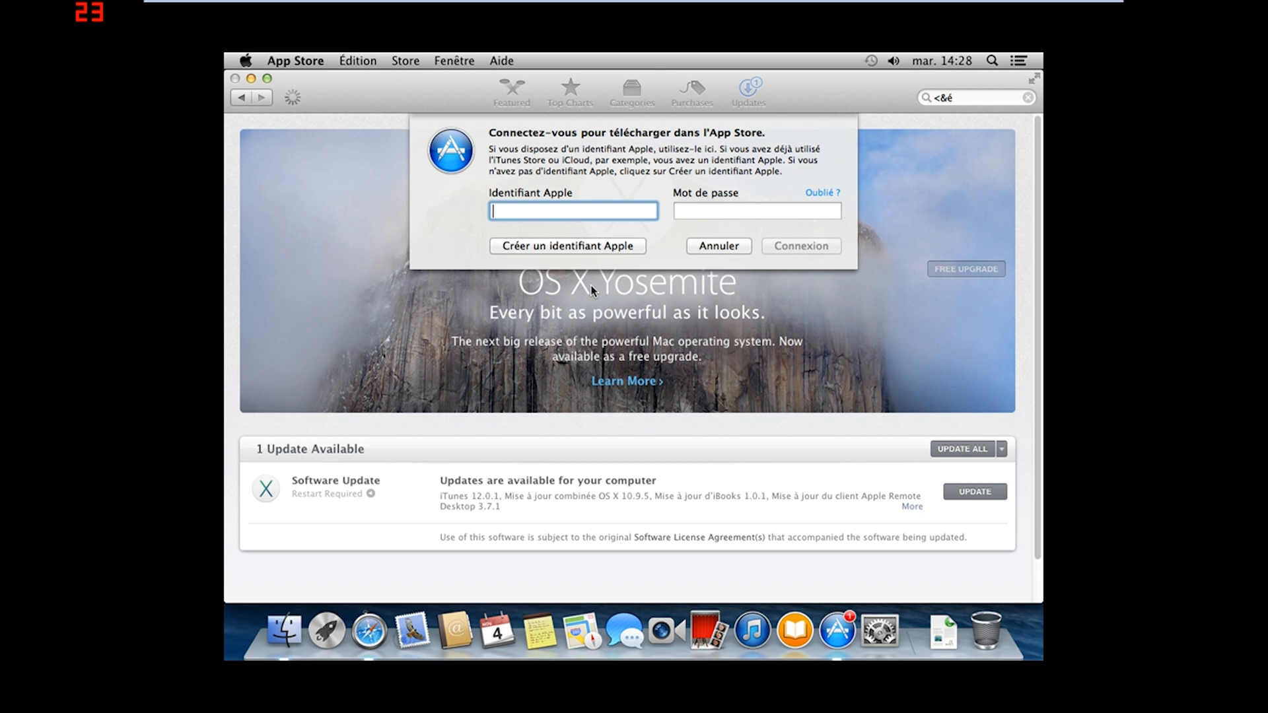
text(2)
key(BackSpace)
text(é"'(§è!çà))
key(BackSpace)
key(BackSpace)
key(BackSpace)
key(BackSpace)
key(BackSpace)
key(BackSpace)
key(BackSpace)
key(BackSpace)
key(BackSpace)
key(BackSpace)
text(<&)
key(BackSpace)
key(BackSpace)
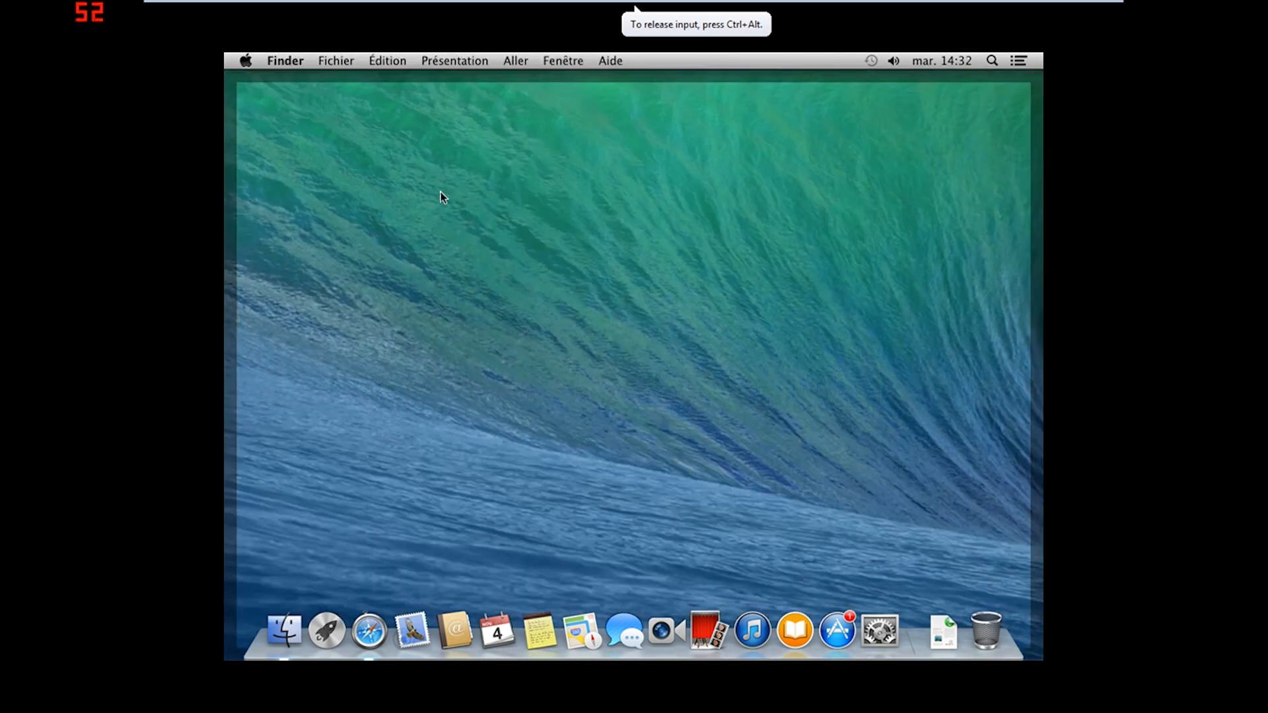
drag(440, 192, 622, 324)
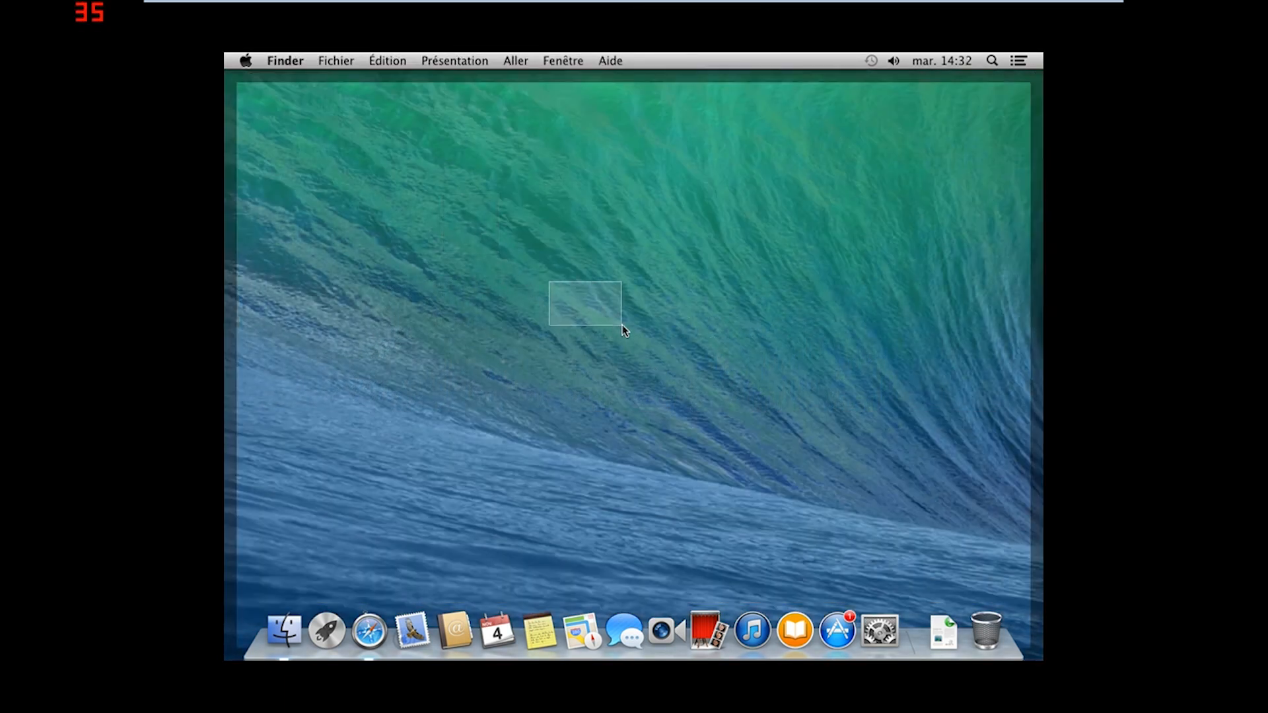
click(245, 60)
click(291, 136)
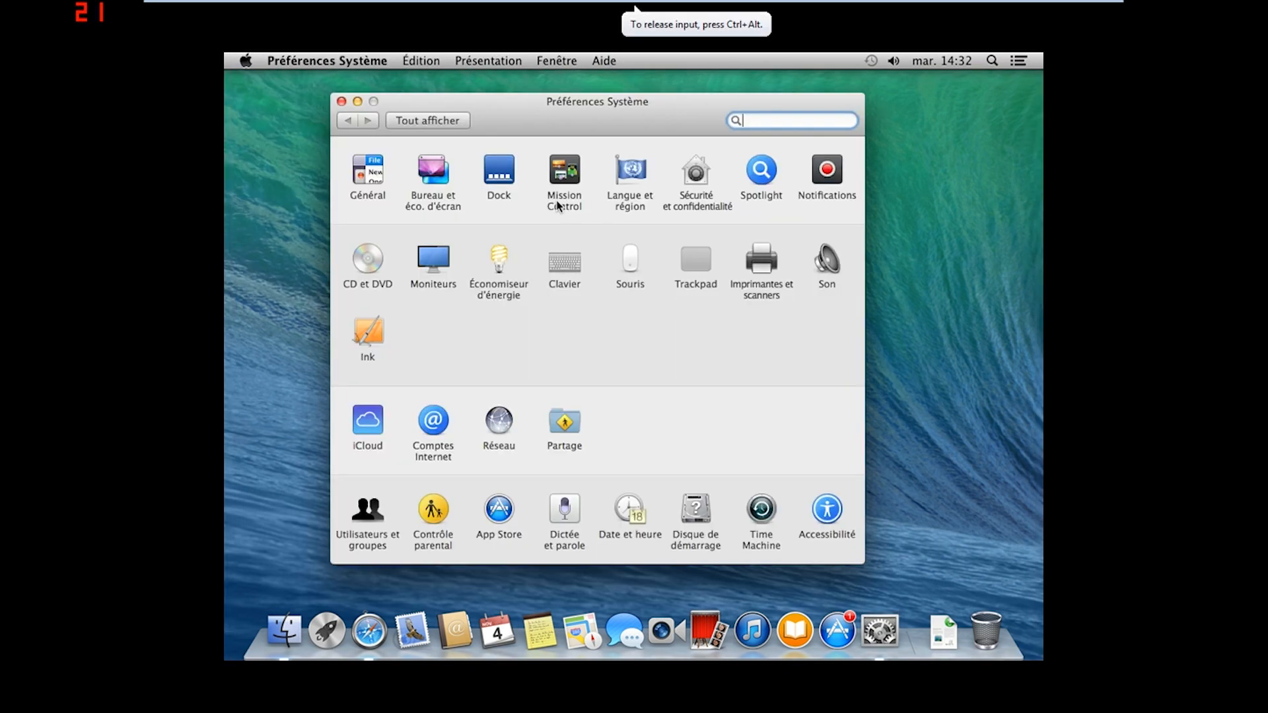
click(629, 197)
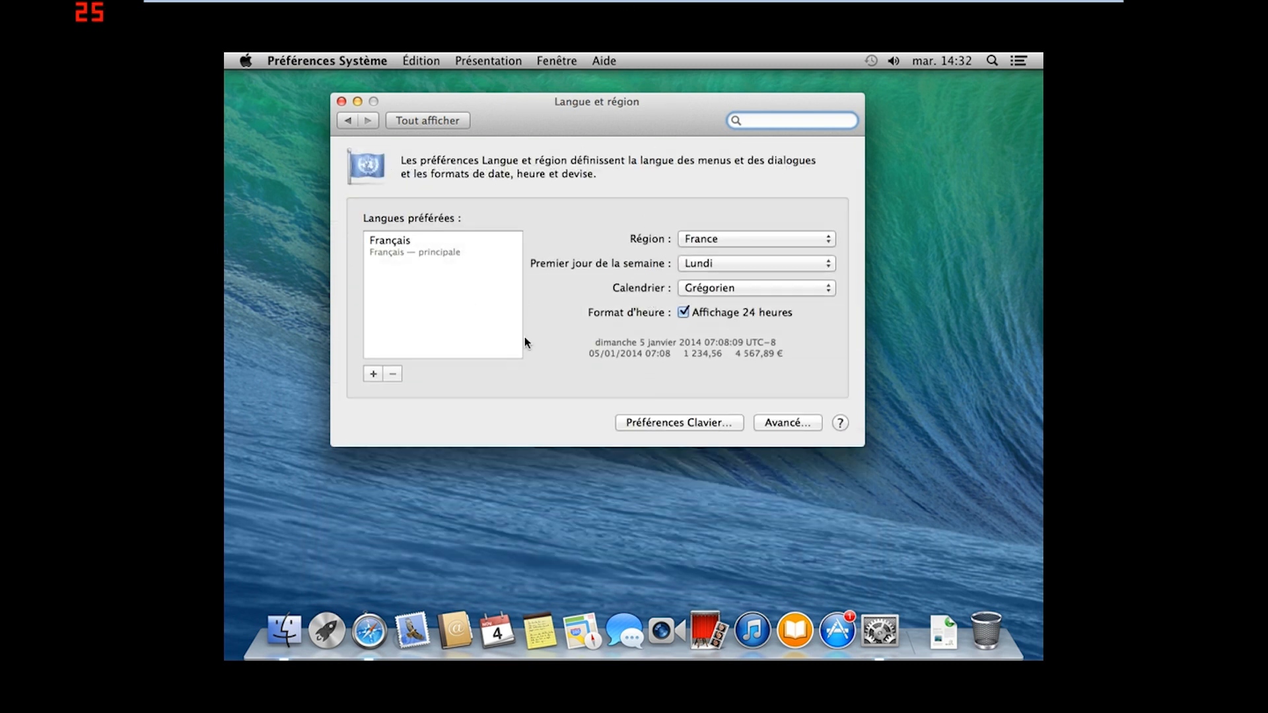
click(664, 423)
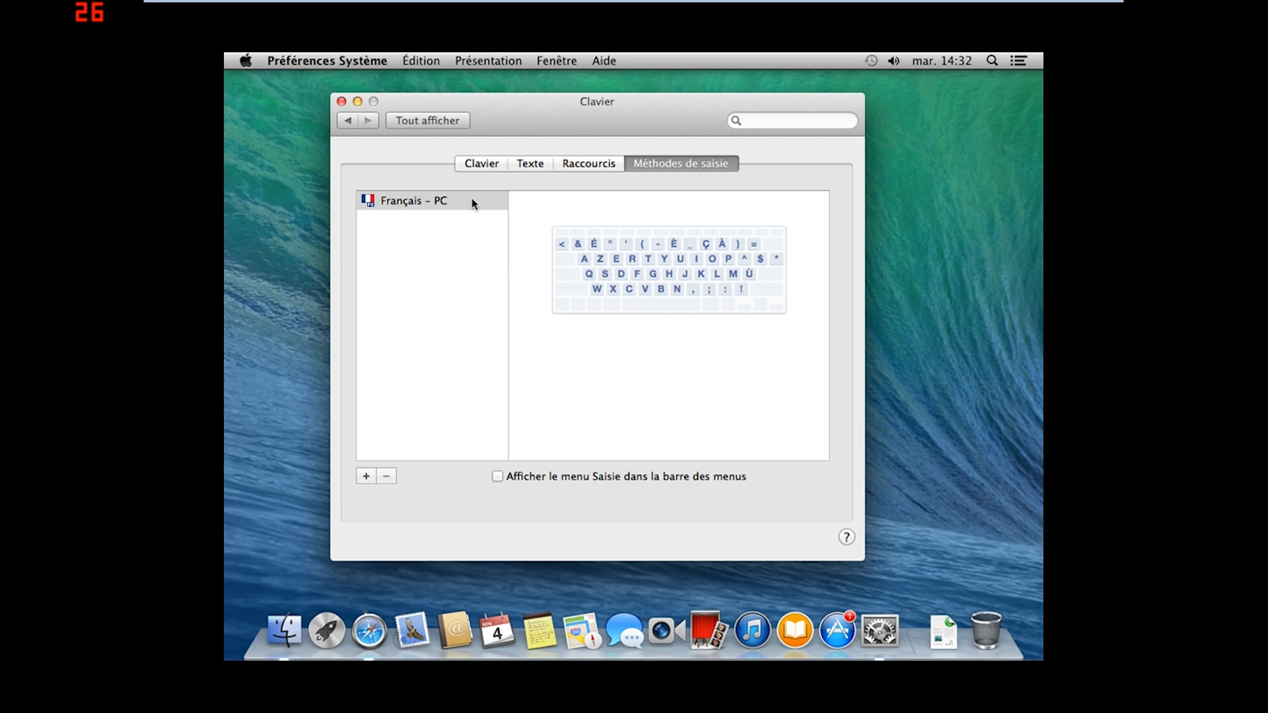
click(342, 101)
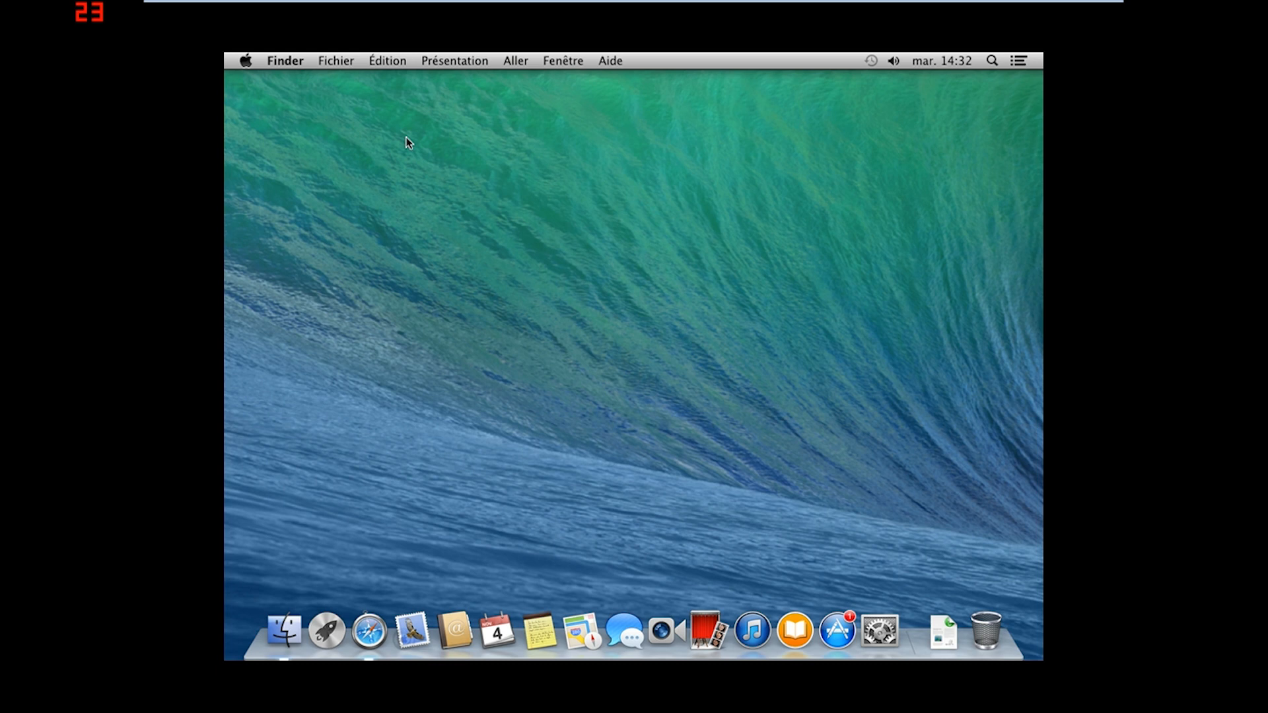
drag(495, 192, 536, 268)
Open the OS X Yosemite page, choose Free, and sign in with the Apple ID and password
click(840, 627)
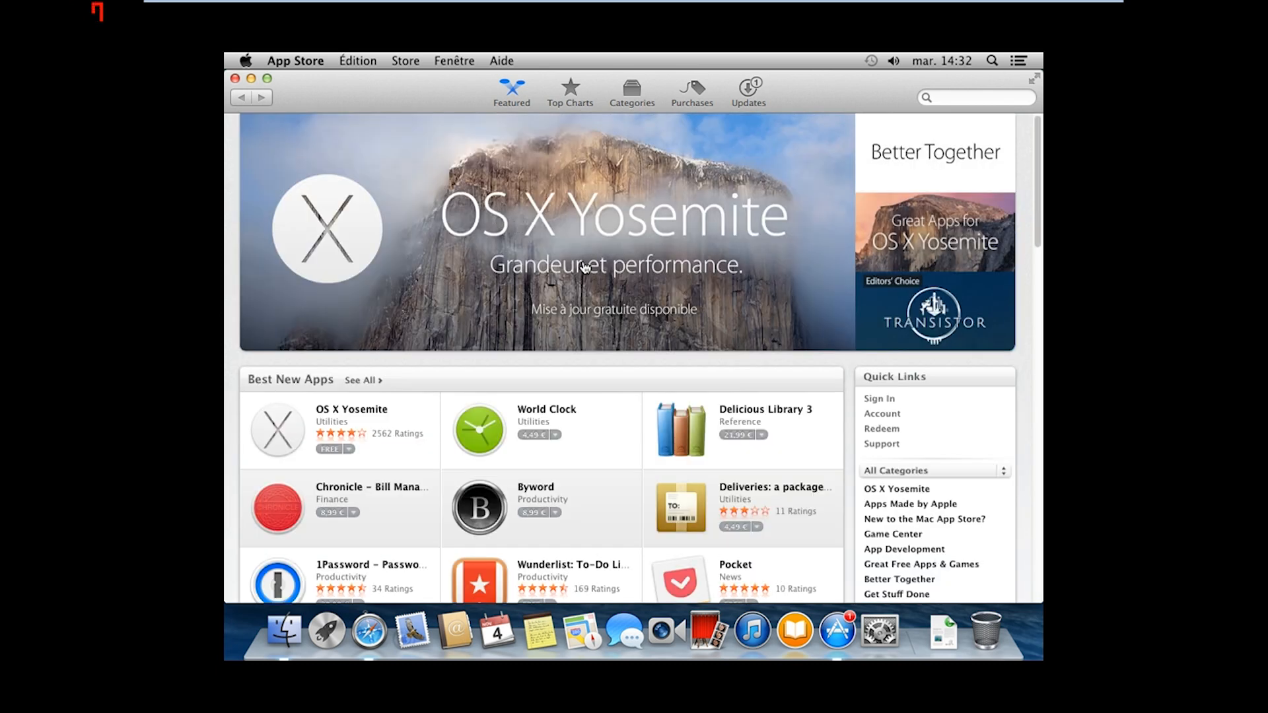
click(614, 285)
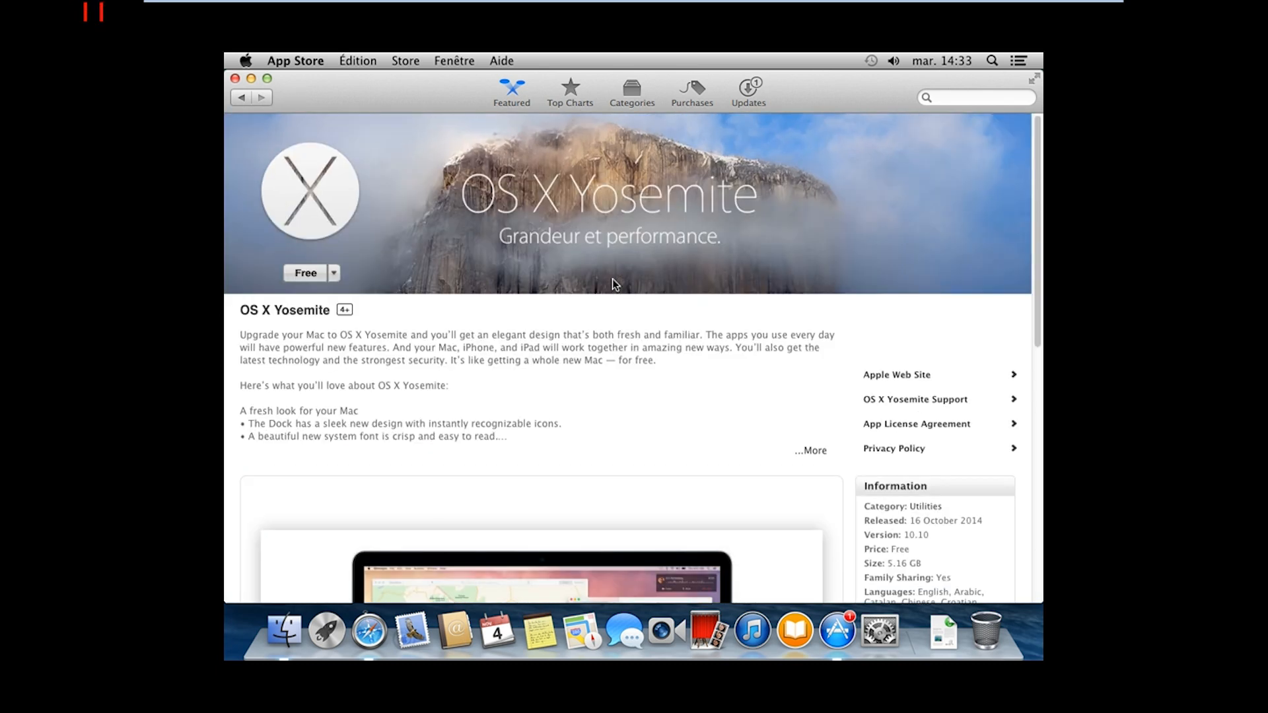
click(313, 276)
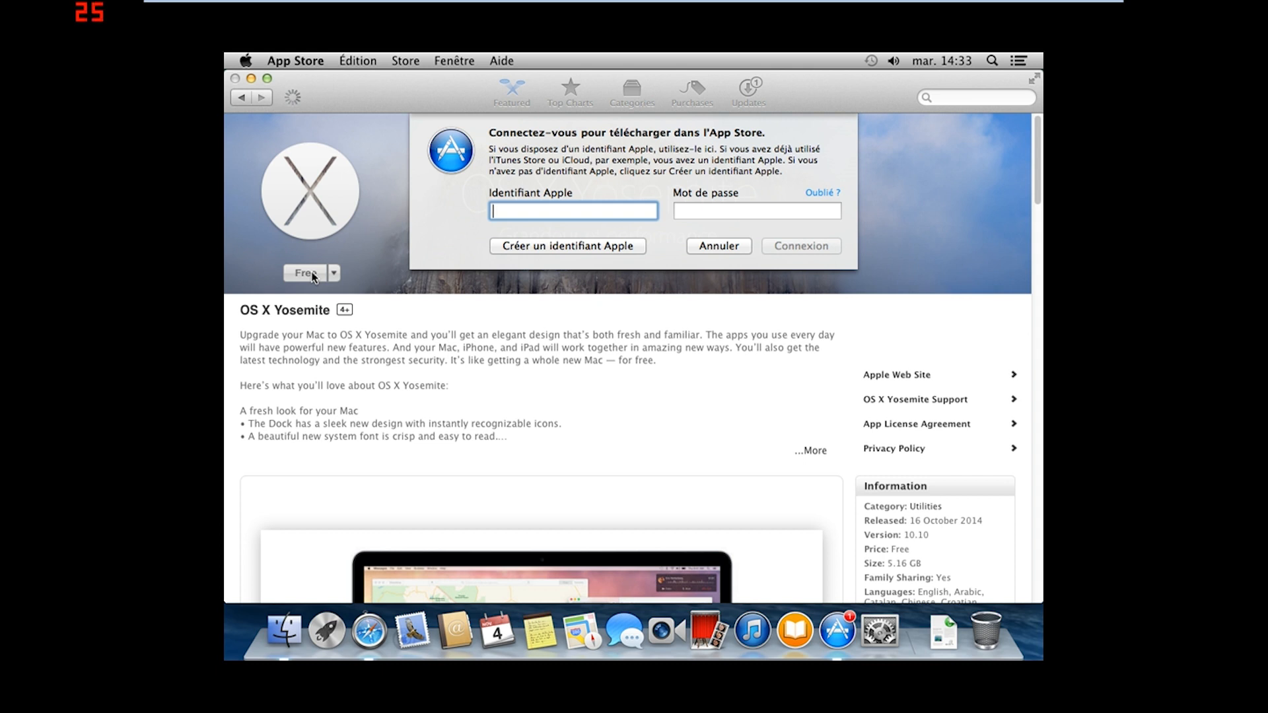
key(Tab)
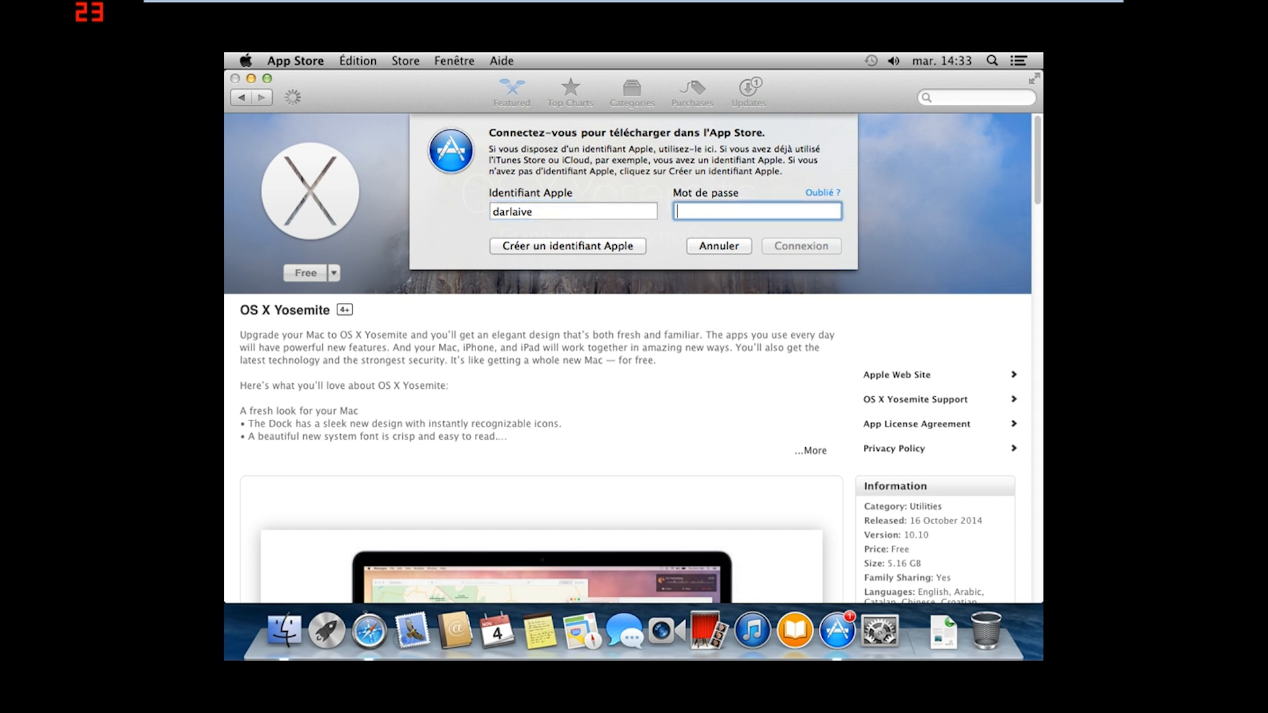
key(Return)
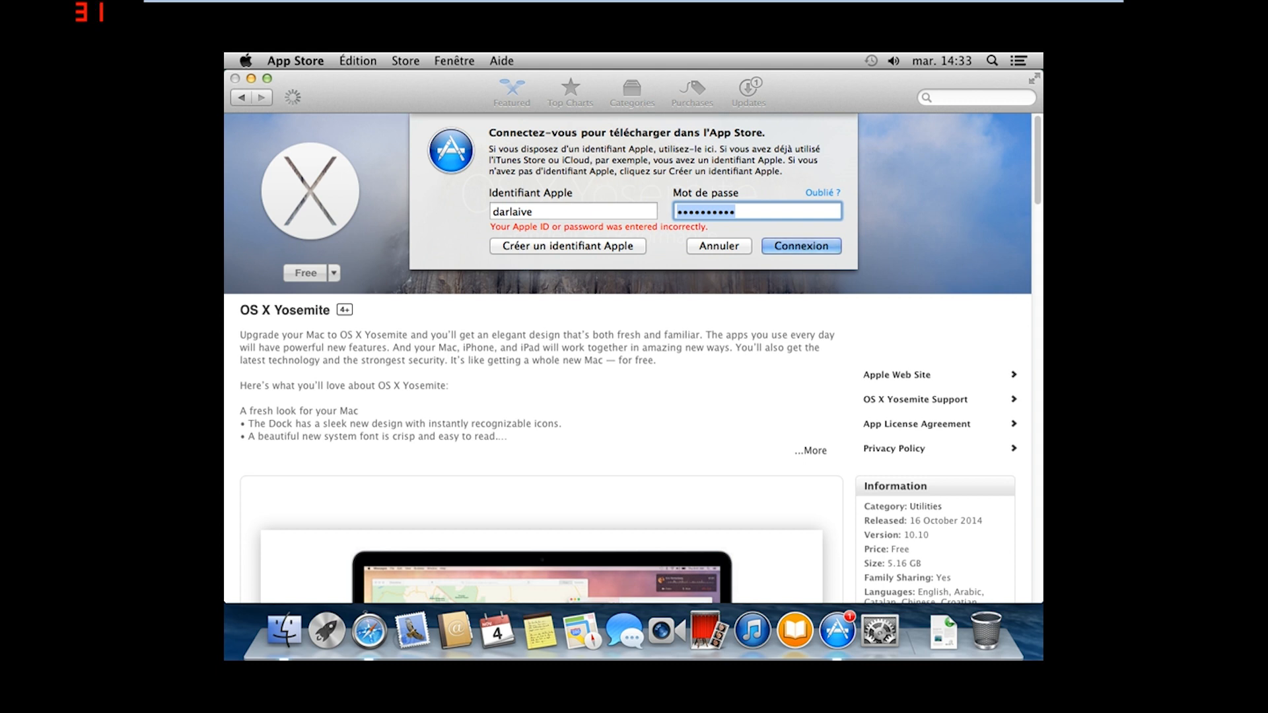
Retype the rejected password and resubmit, bringing up the forgotten-password alert
key(BackSpace)
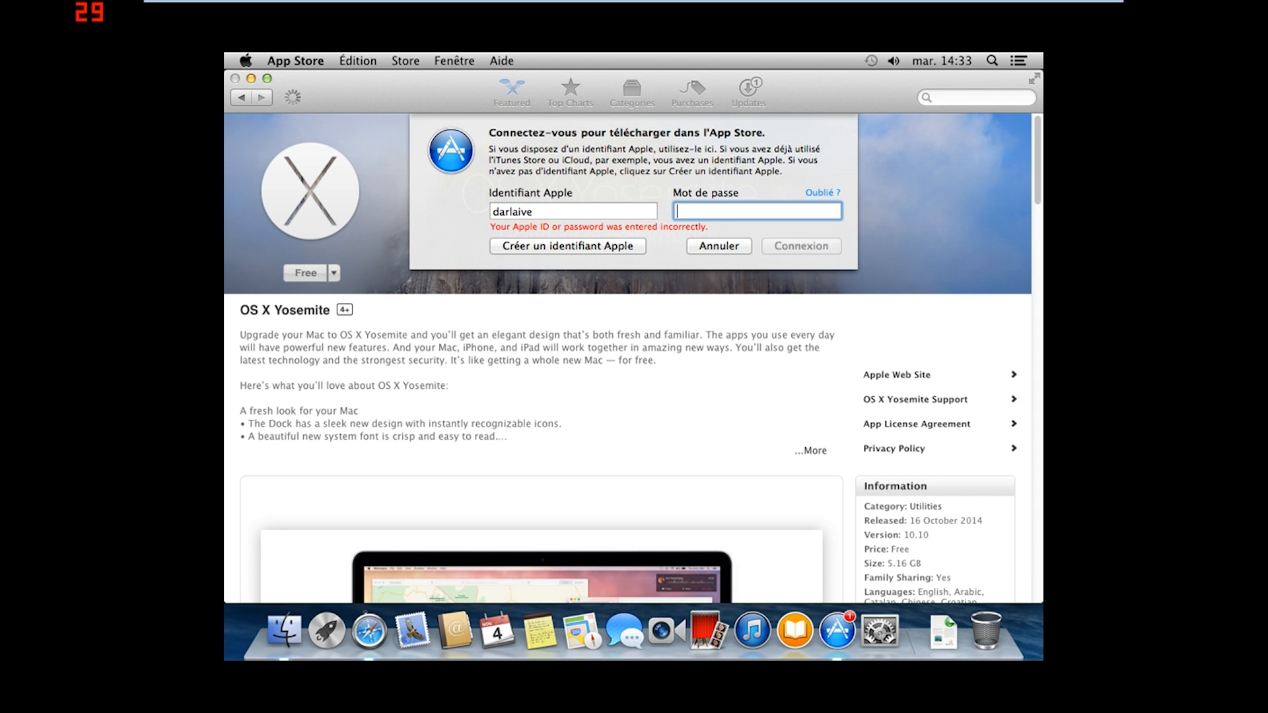
text(••••)
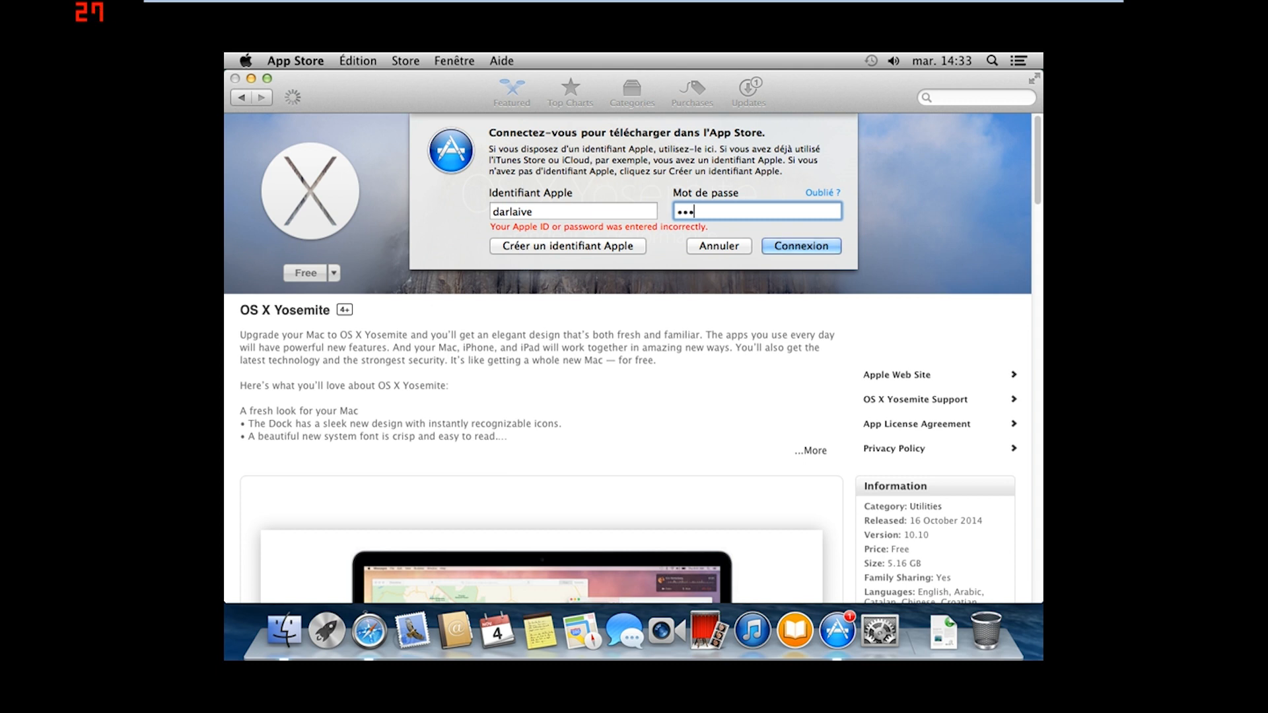
text(••••••)
key(Return)
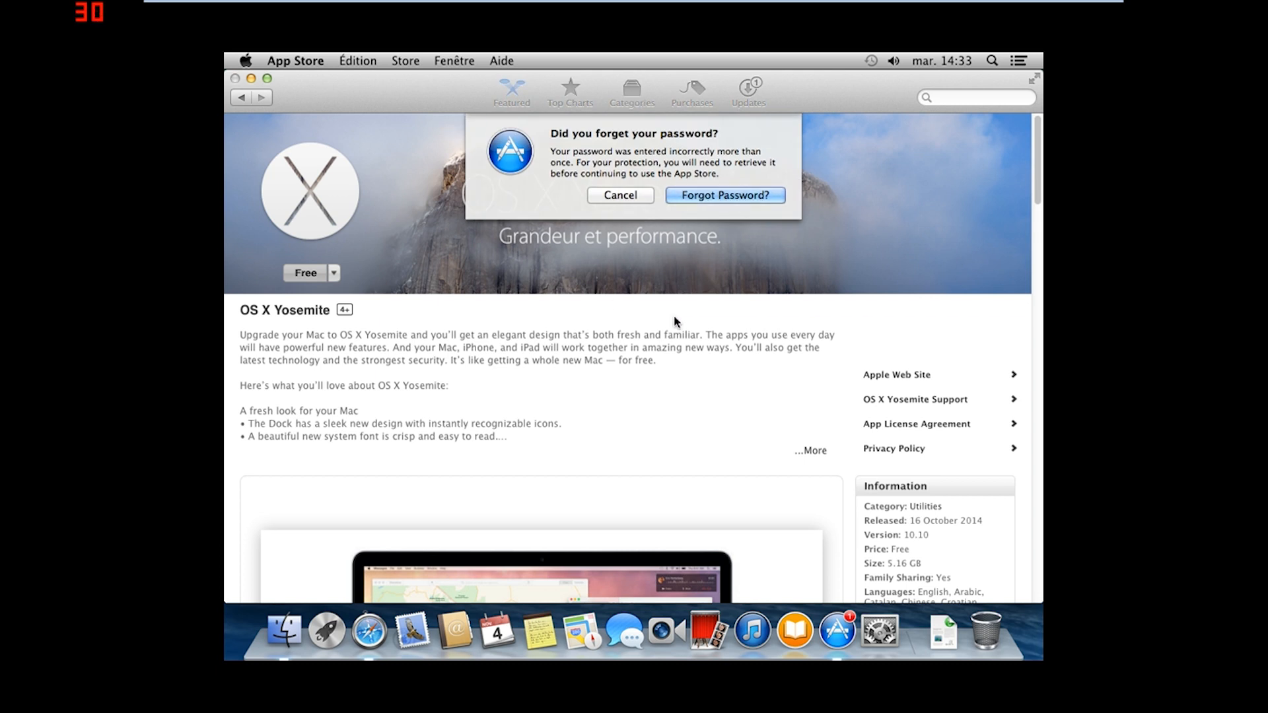
Dismiss the password warning and retry the Yosemite download, re-entering the Apple ID and password
click(619, 198)
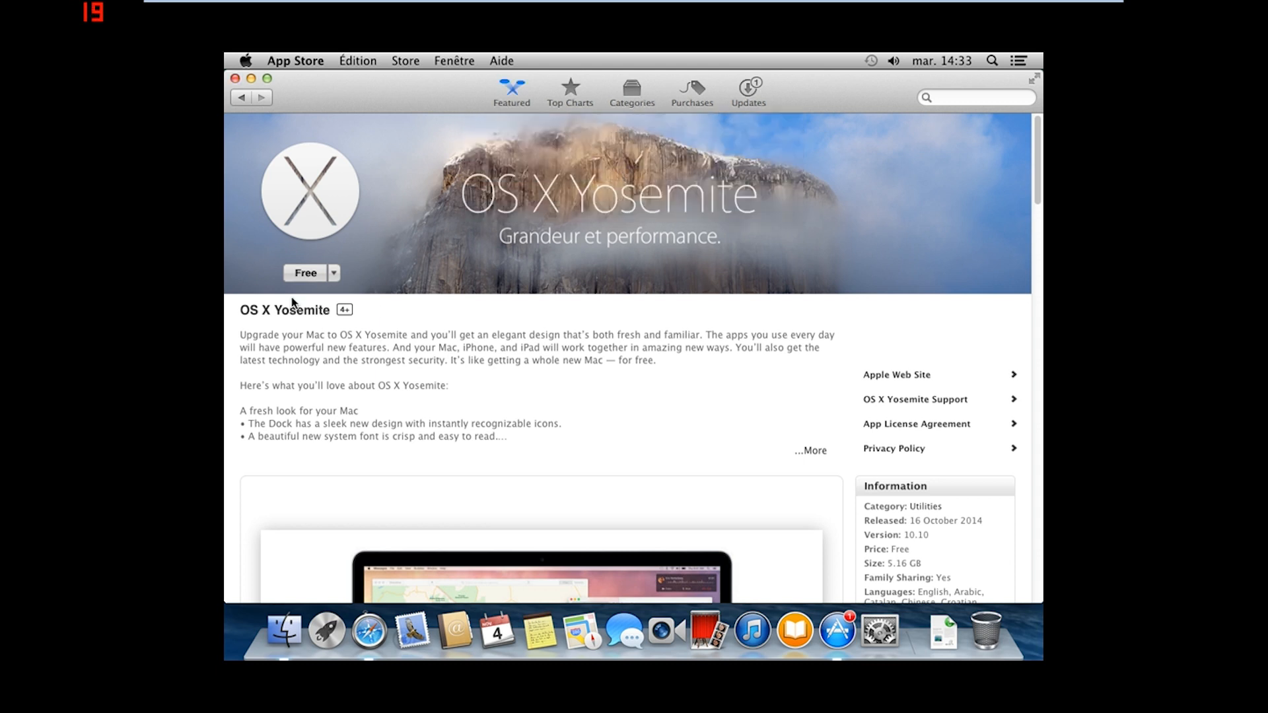
click(295, 273)
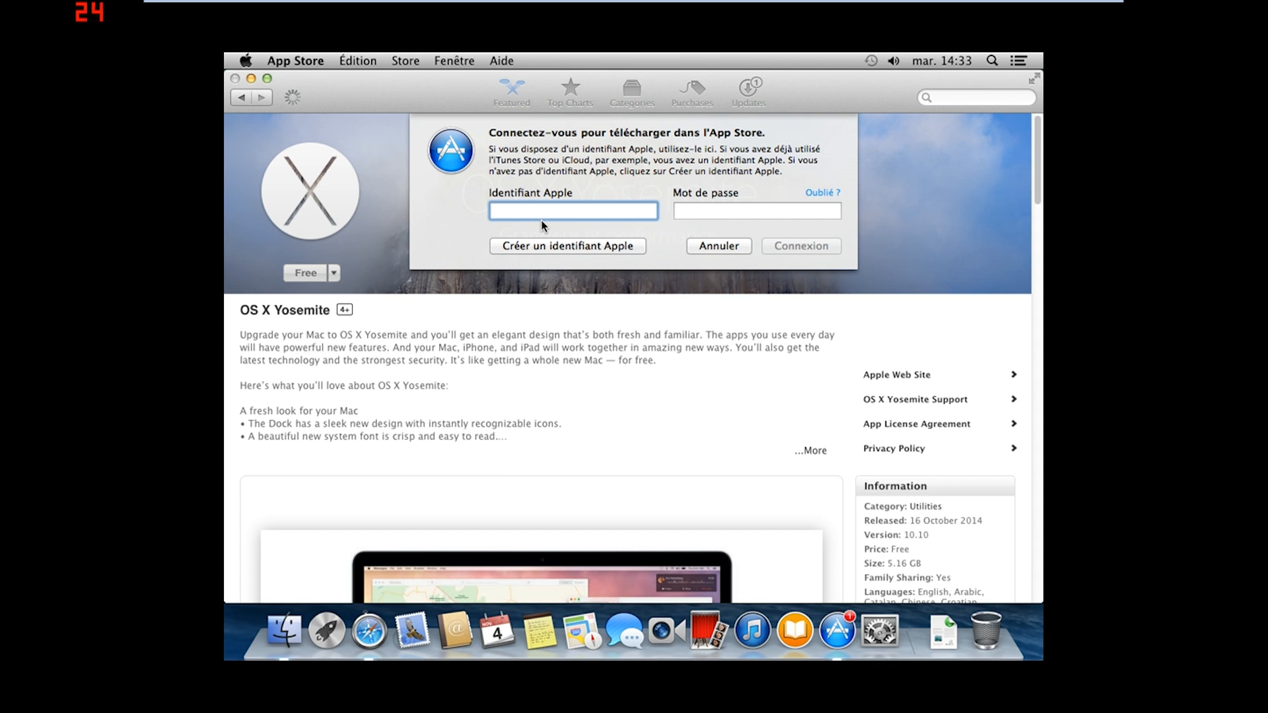
key(Tab)
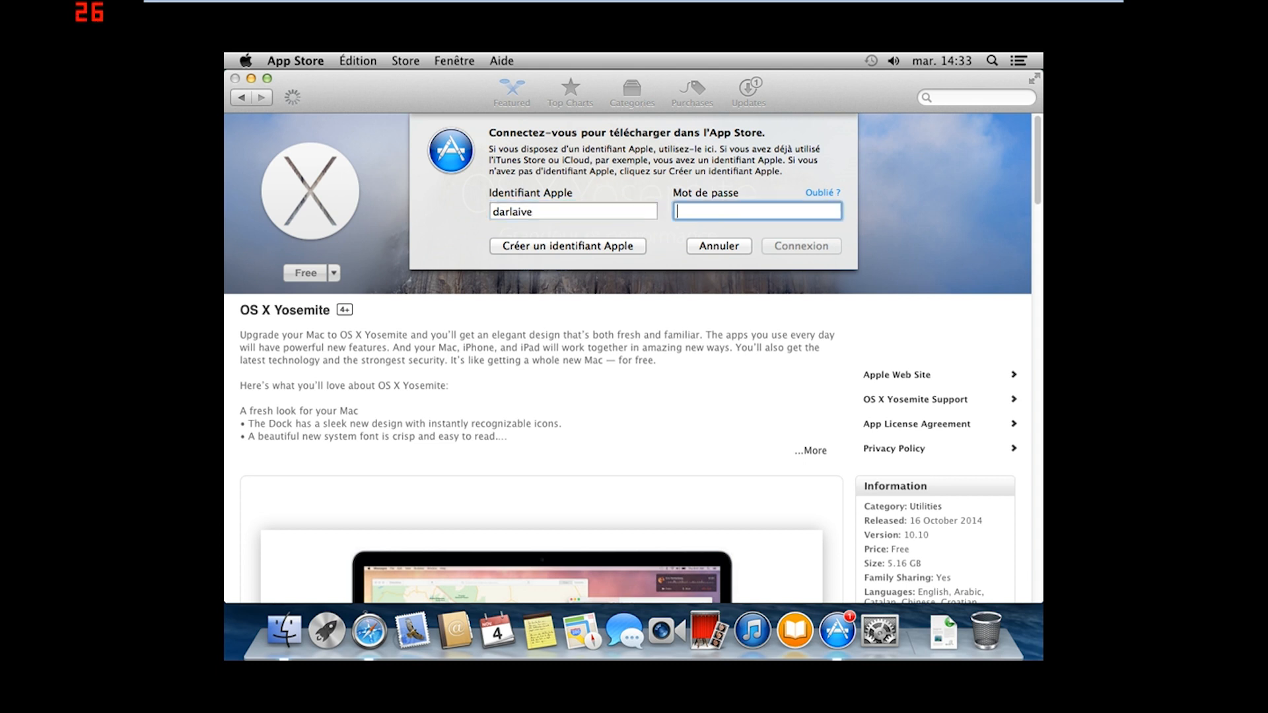
text(••••••••)
key(Return)
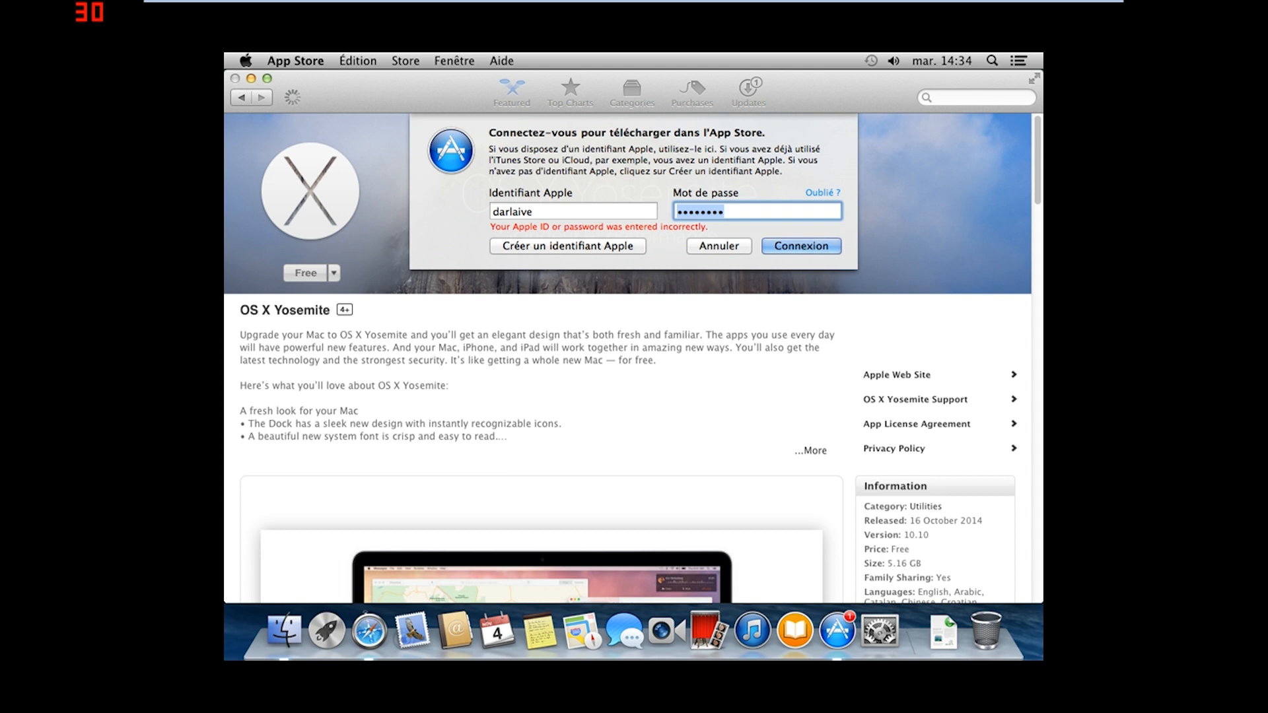
Correct and resubmit the password, then dismiss the returning forgotten-password alert
text(•)
key(BackSpace)
text(••)
key(BackSpace)
text(•••••••)
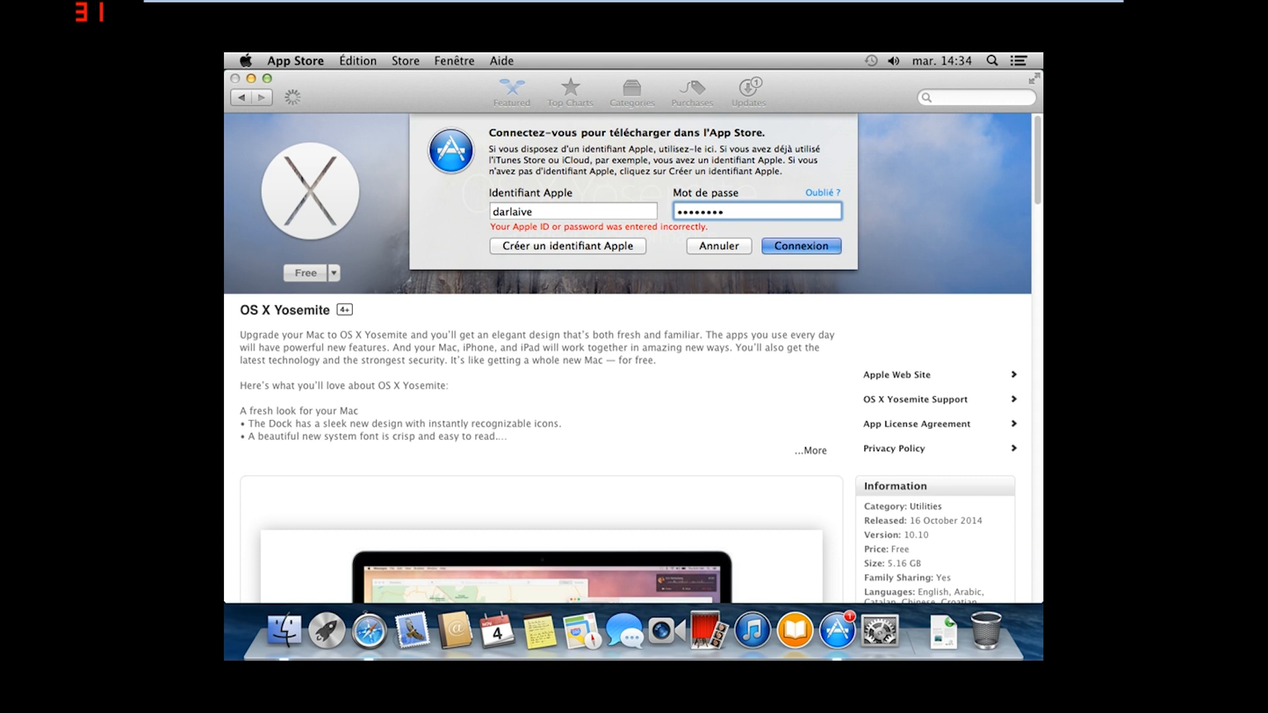
key(Return)
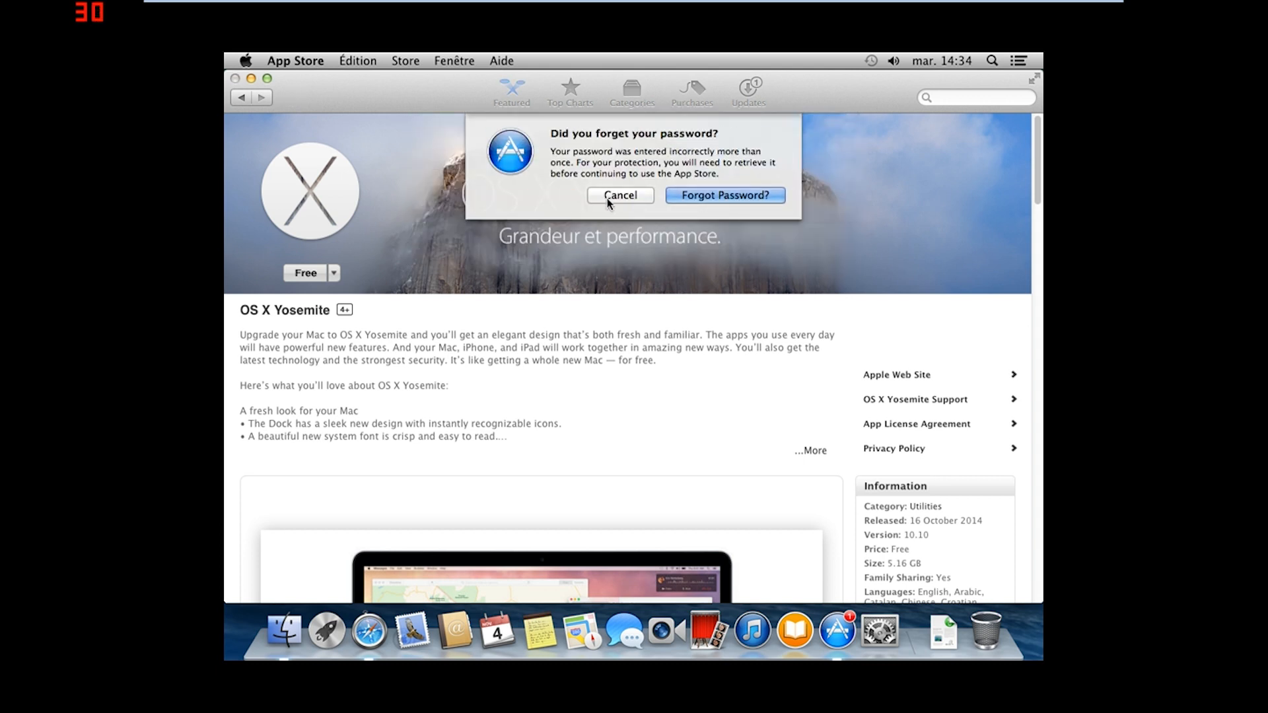
click(613, 197)
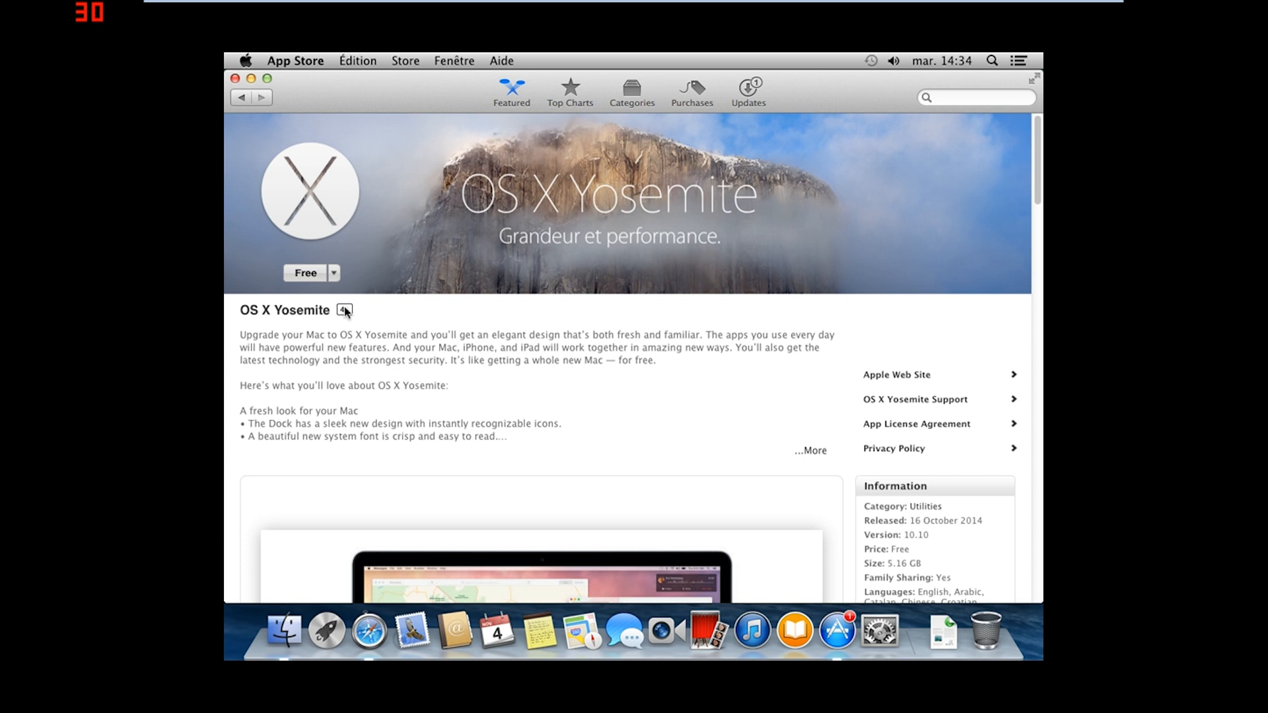
Start the OS X Yosemite download, begin entering an Apple ID, then cancel the prompt
click(288, 281)
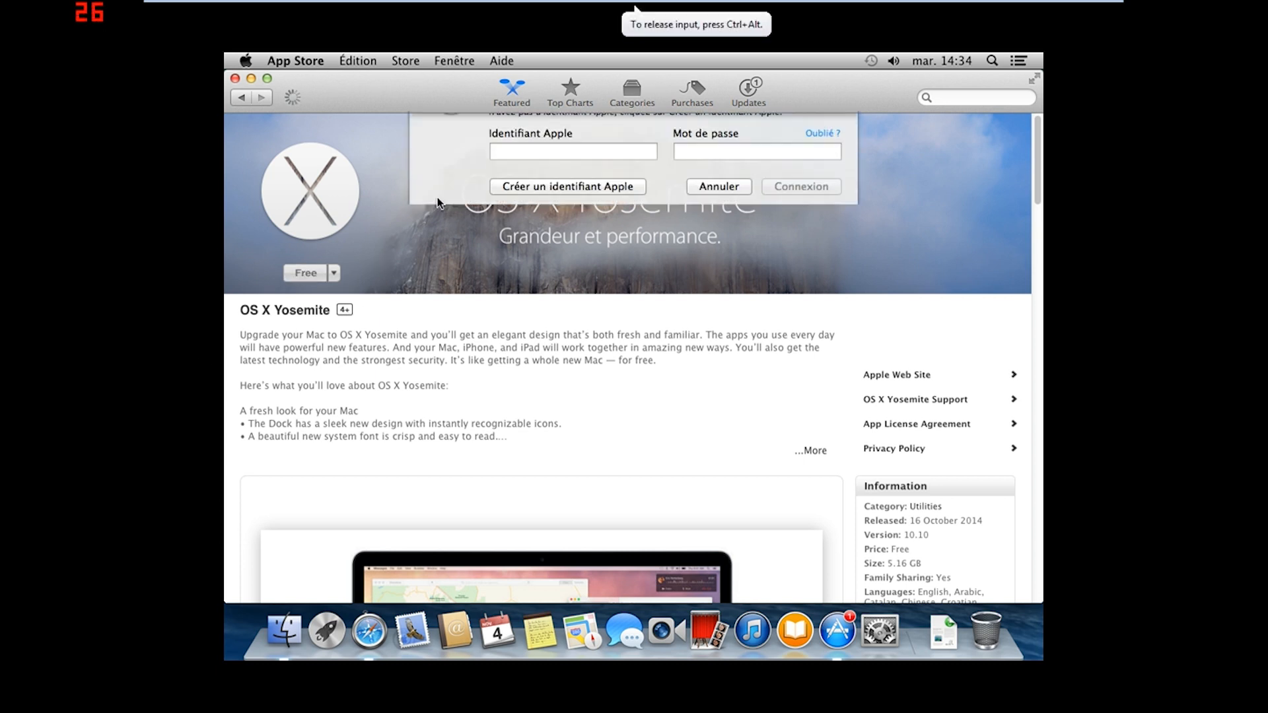
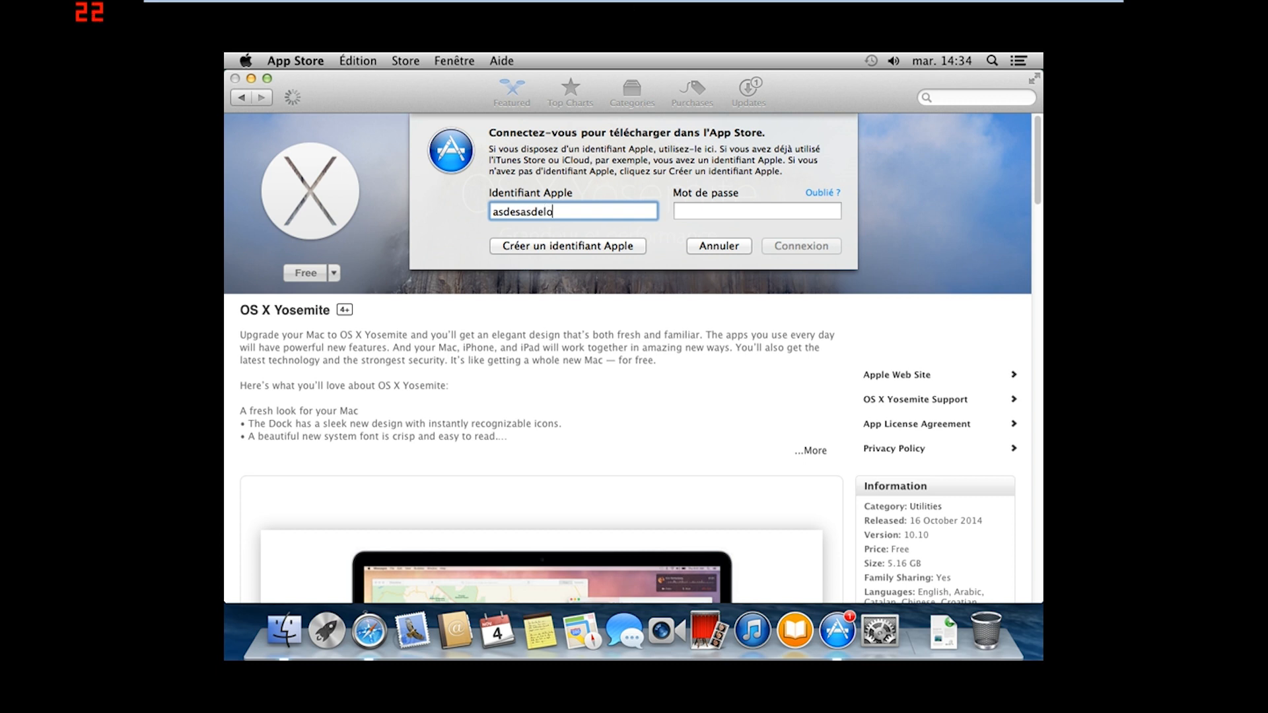
key(Escape)
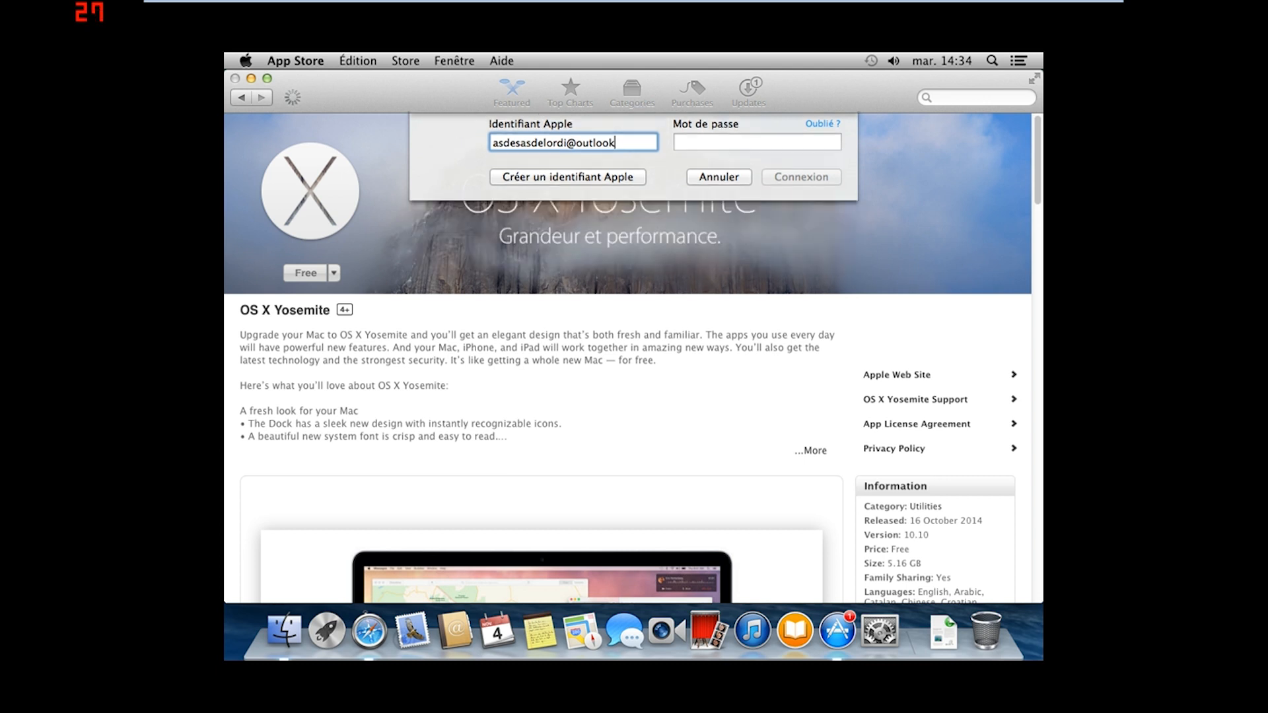
Sign in to download Yosemite with a different outlook.com Apple ID and its password
click(304, 273)
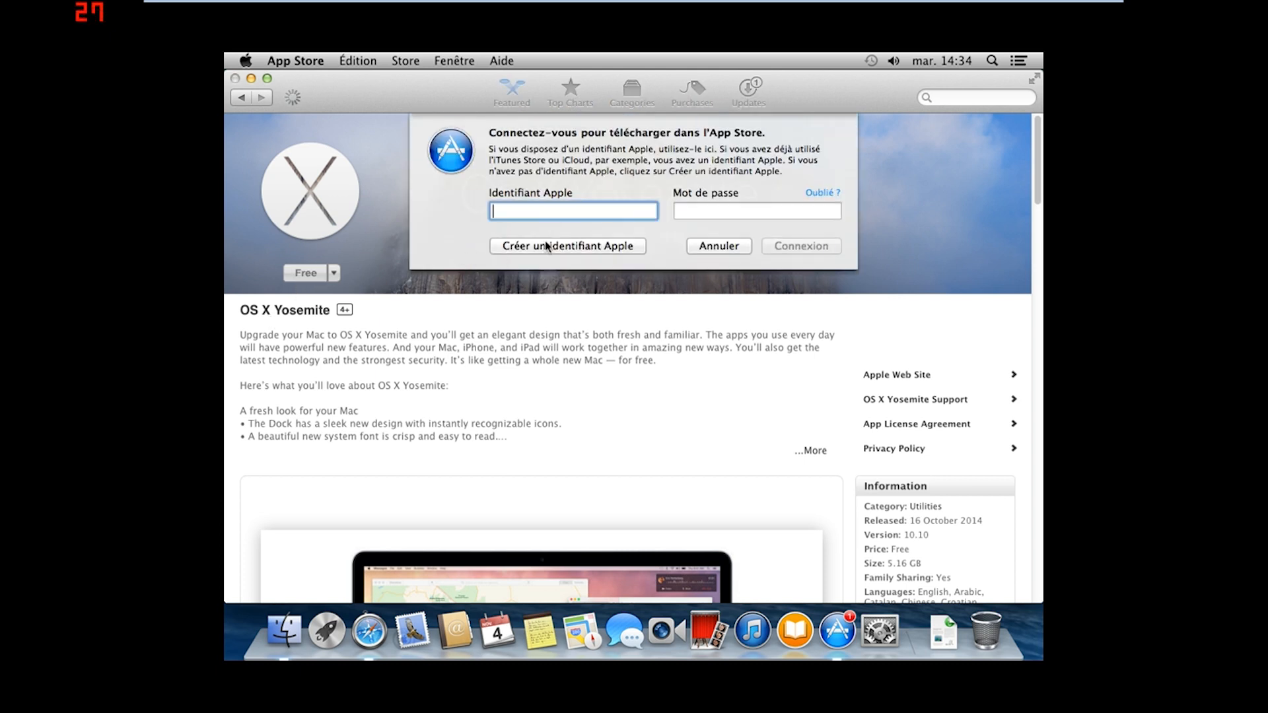
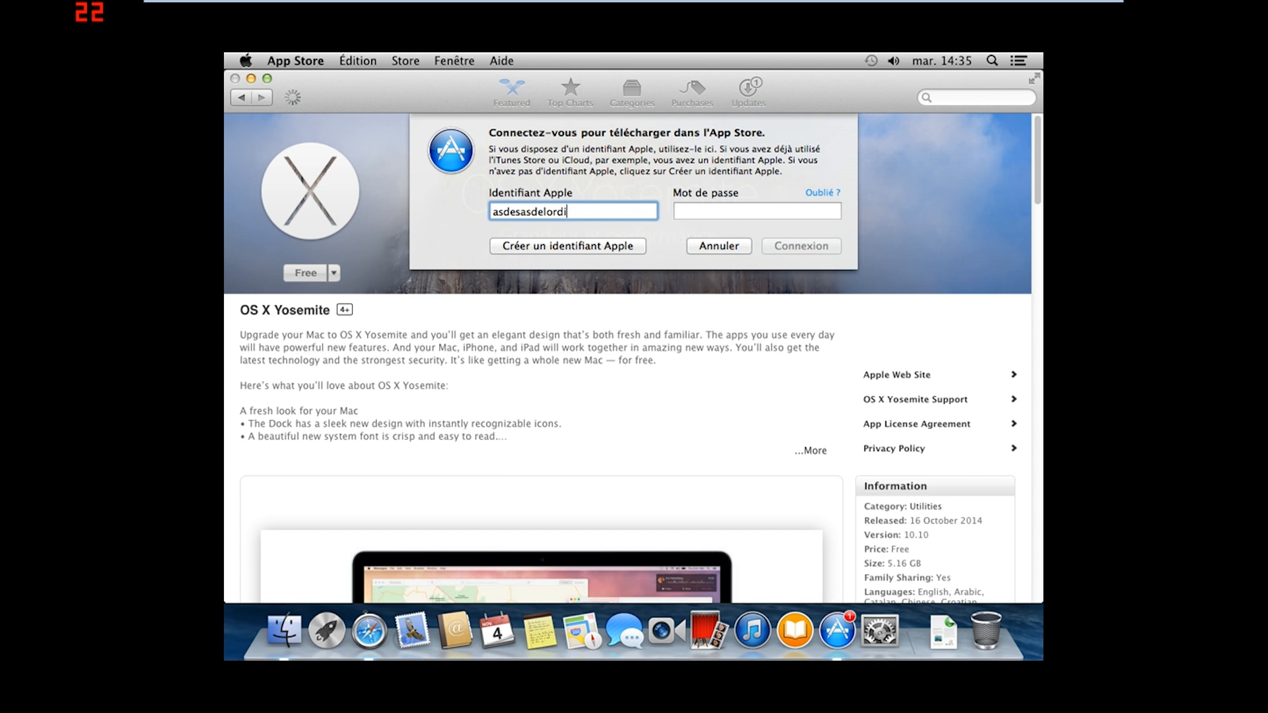
click(749, 211)
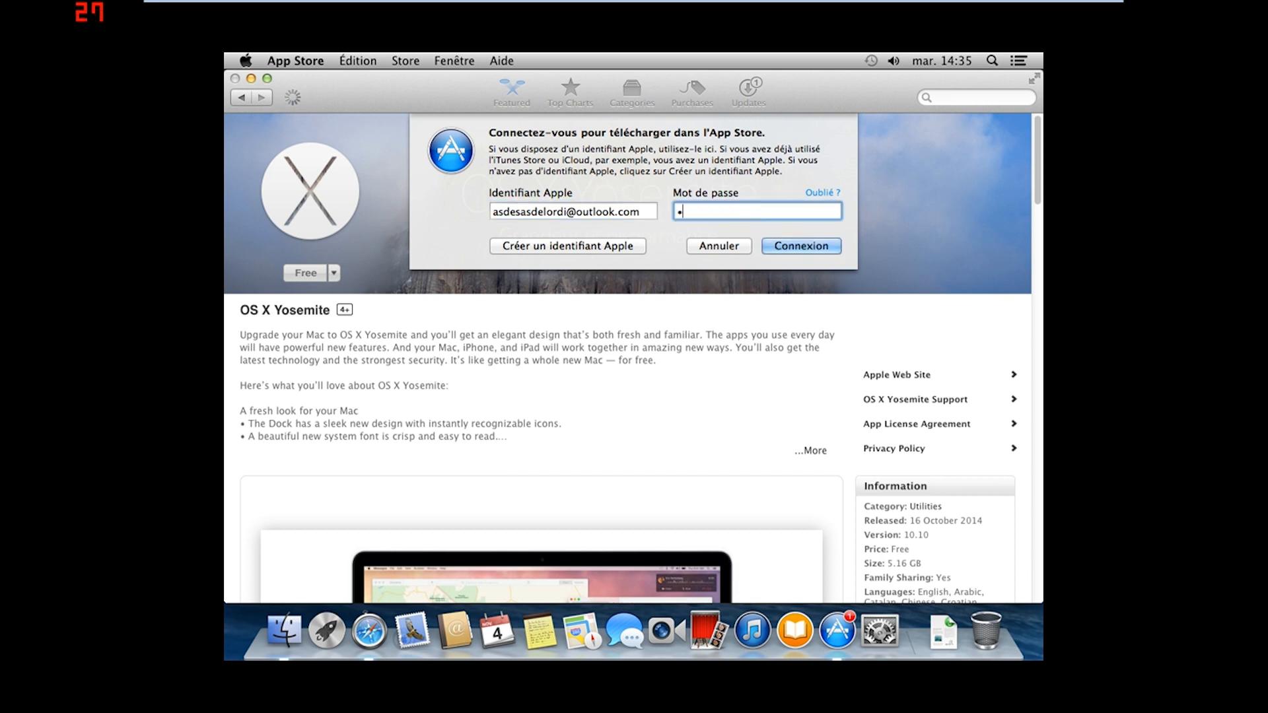
key(Return)
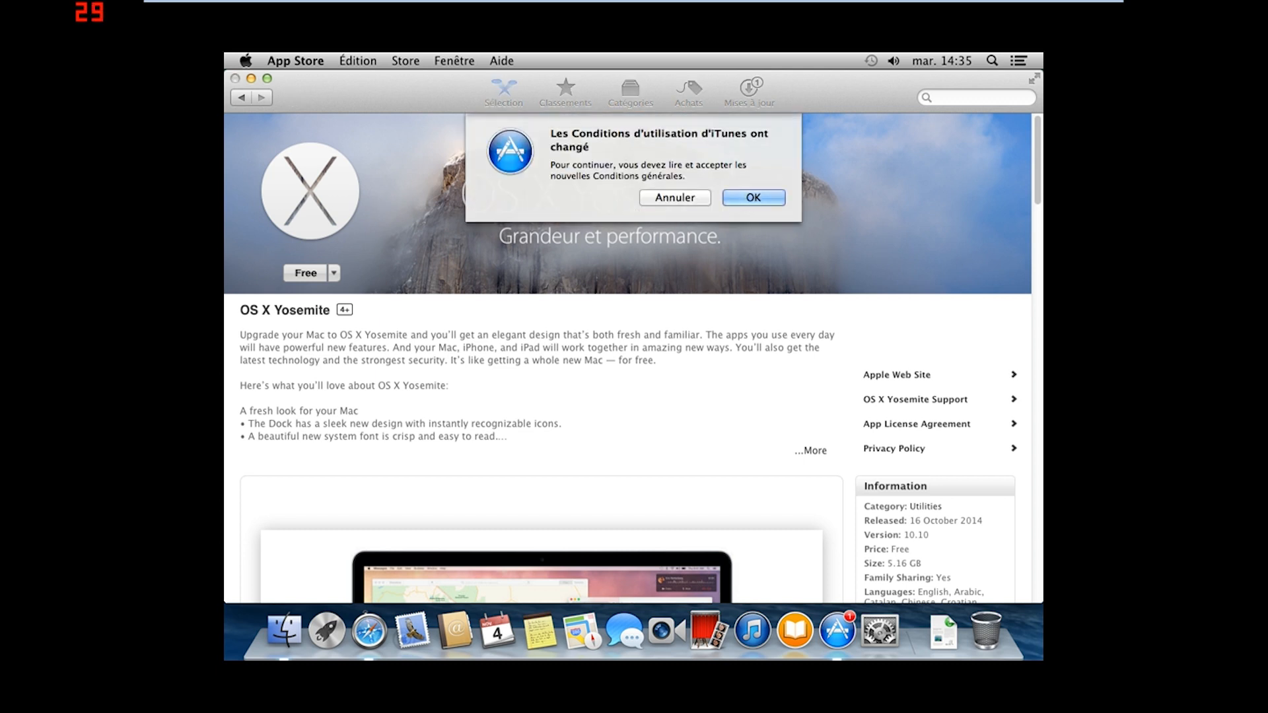
Accept the updated iTunes terms by ticking 'J'ai lu et j'accepte ces Conditions générales' and choosing Accepter
click(749, 198)
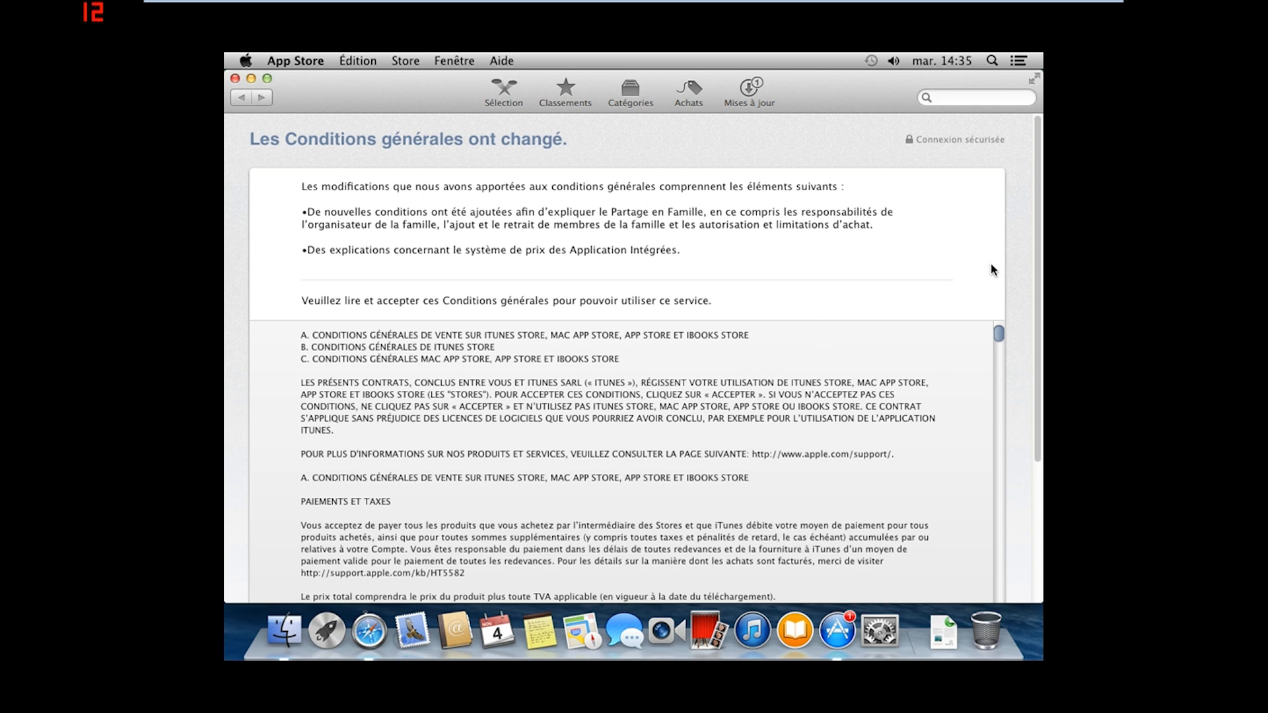
scroll(1015, 259, down, 5)
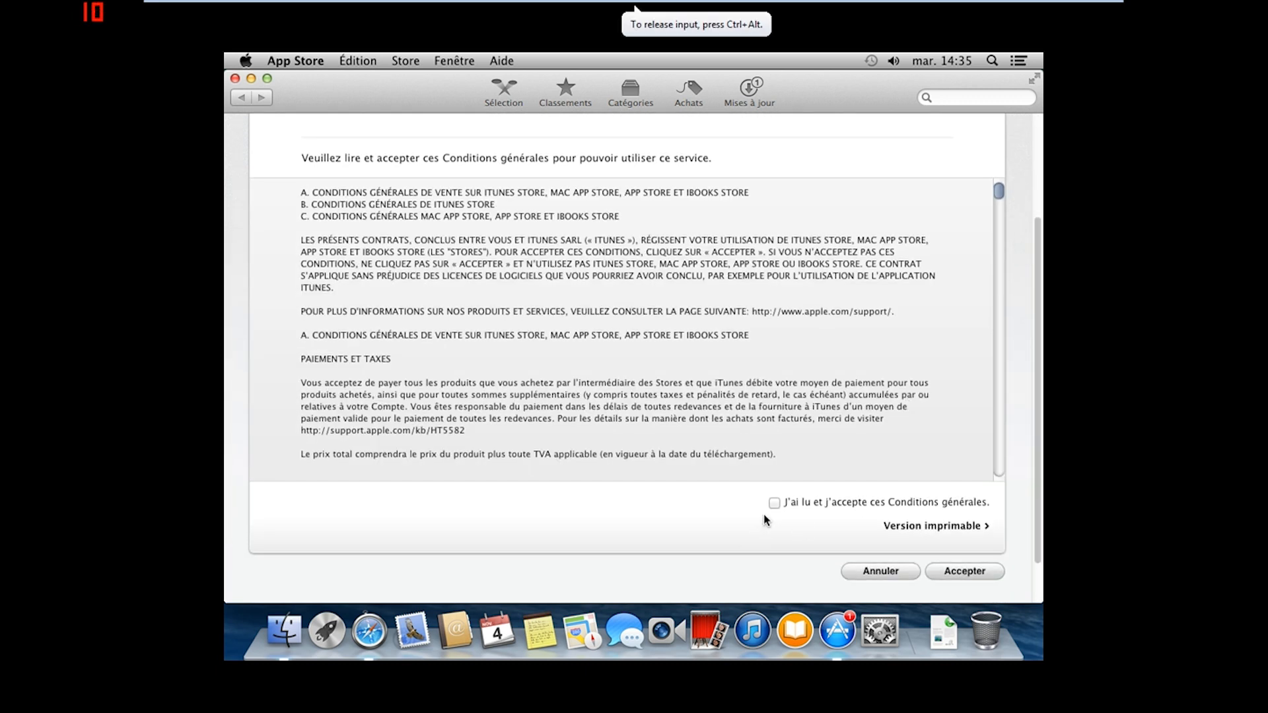
click(773, 502)
click(954, 574)
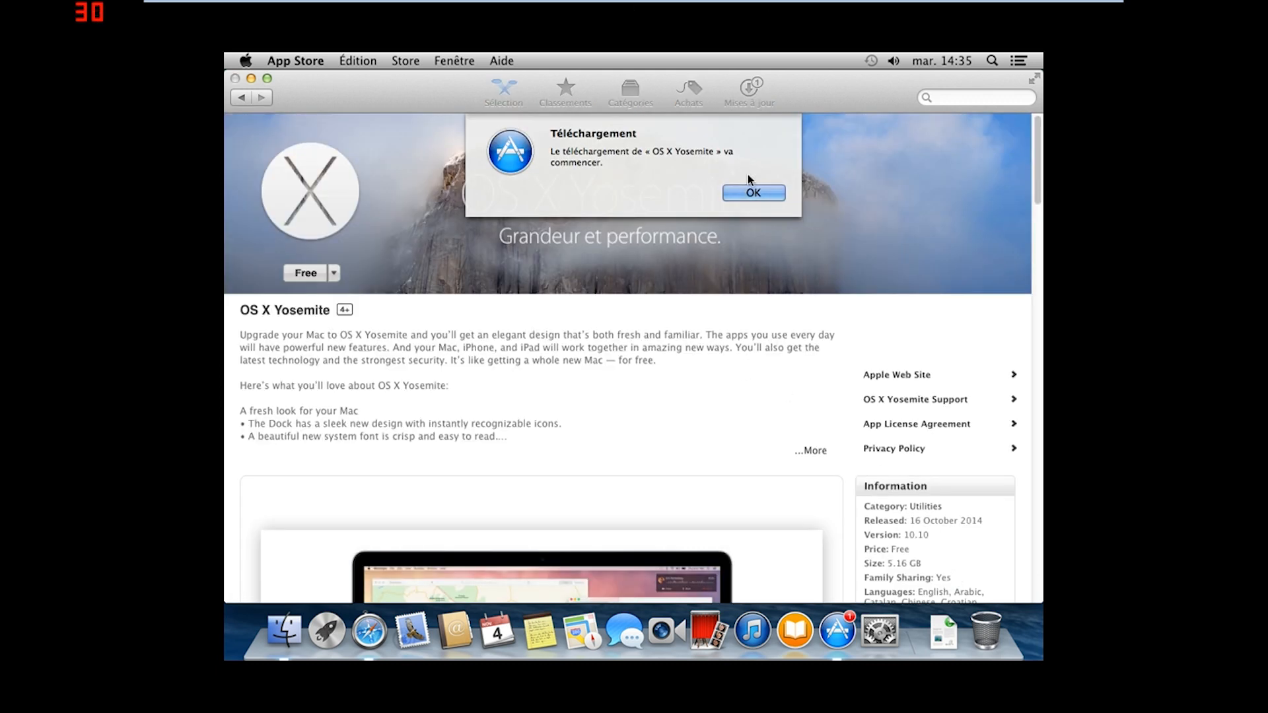
Acknowledge that the Yosemite download will begin and scroll through its App Store page
click(750, 192)
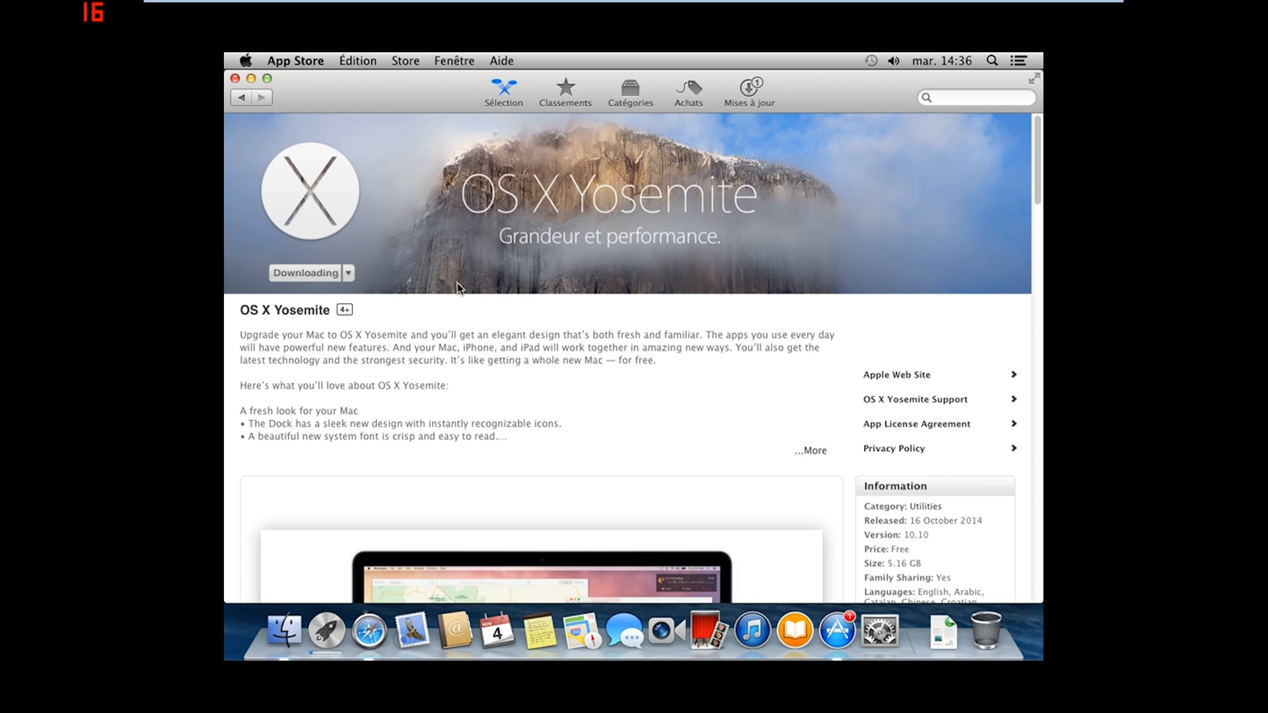
scroll(458, 288, down, 10)
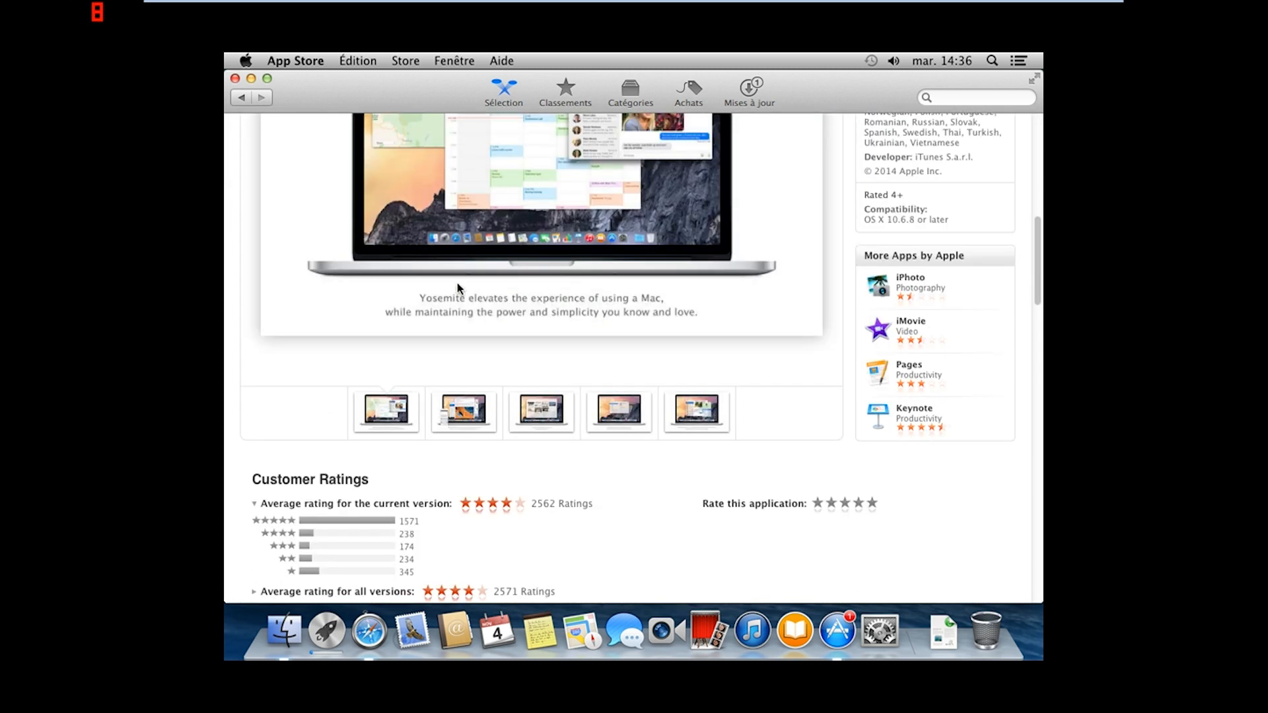
scroll(458, 288, down, 4)
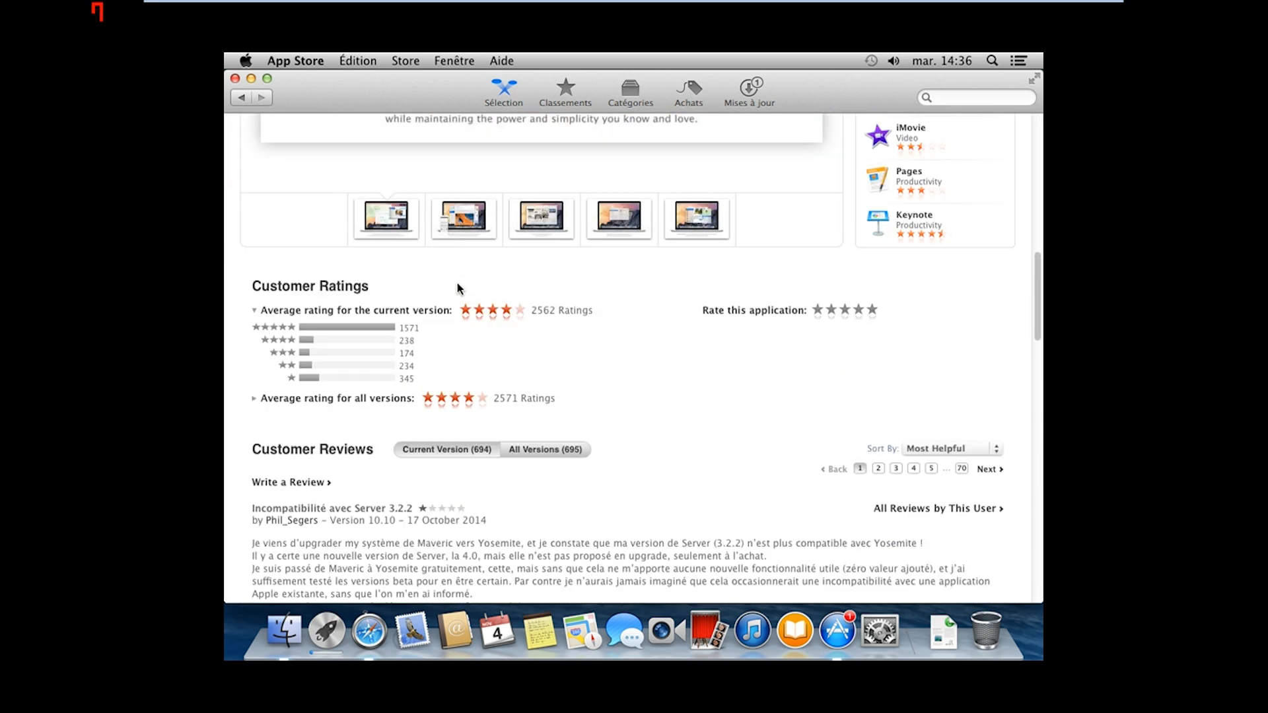
scroll(459, 288, down, 2)
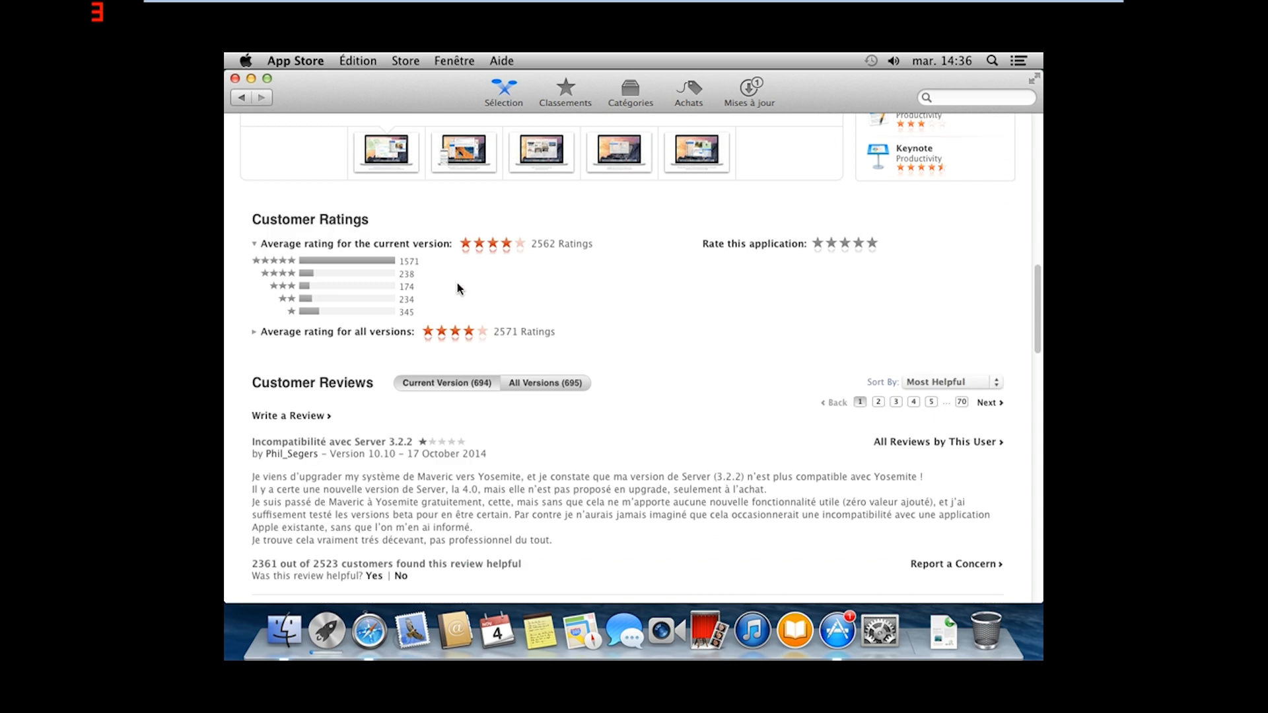
scroll(458, 288, up, 15)
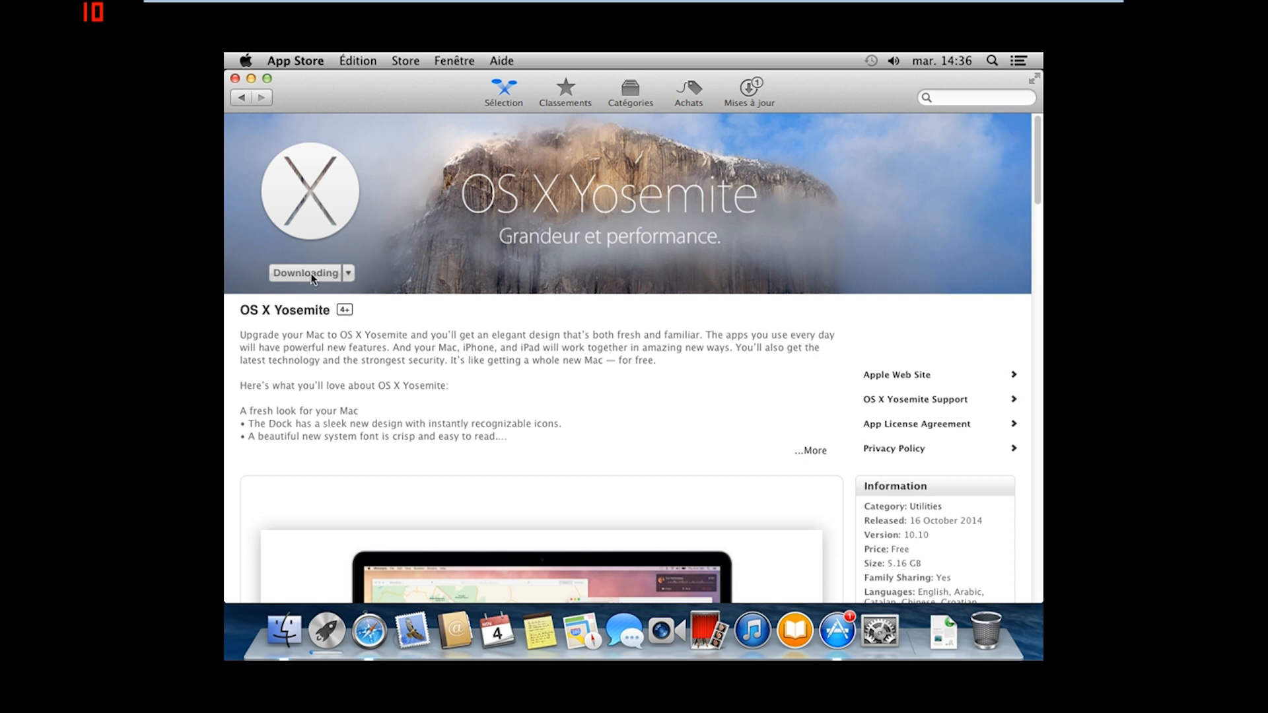
Open and dismiss the share menu, then expand the Yosemite description via '...More' and scroll through it
click(348, 273)
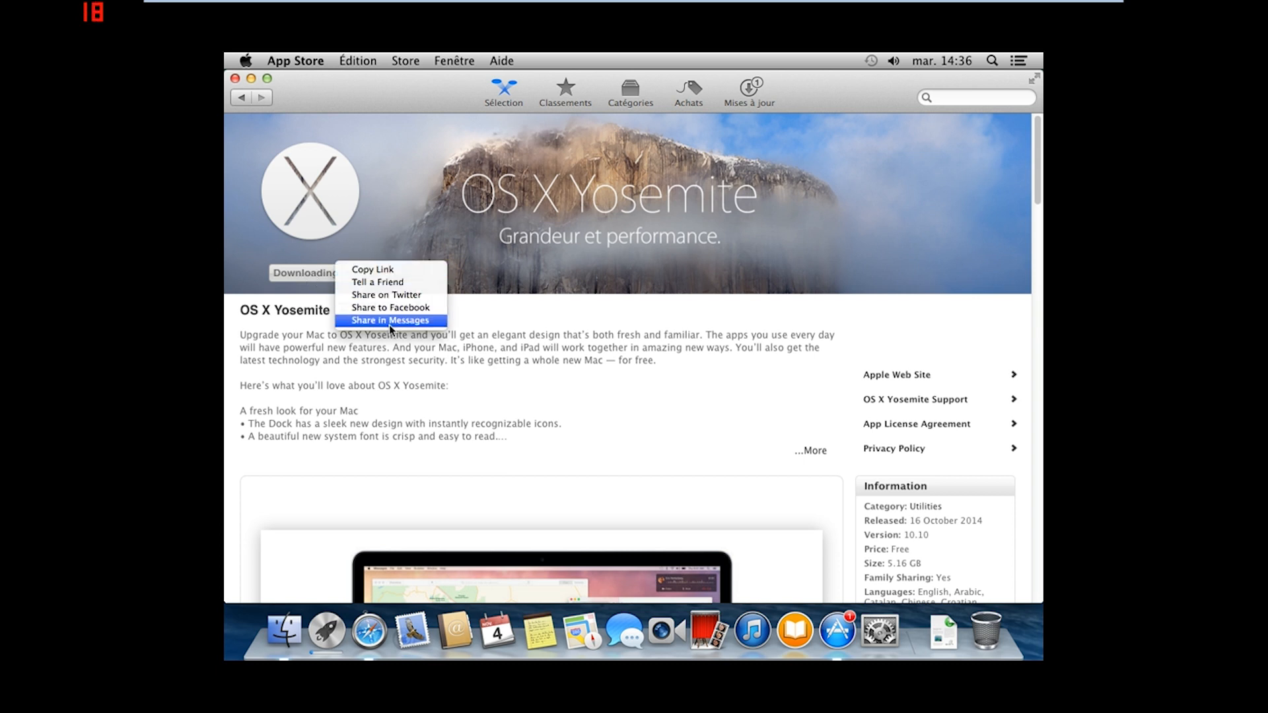
click(450, 359)
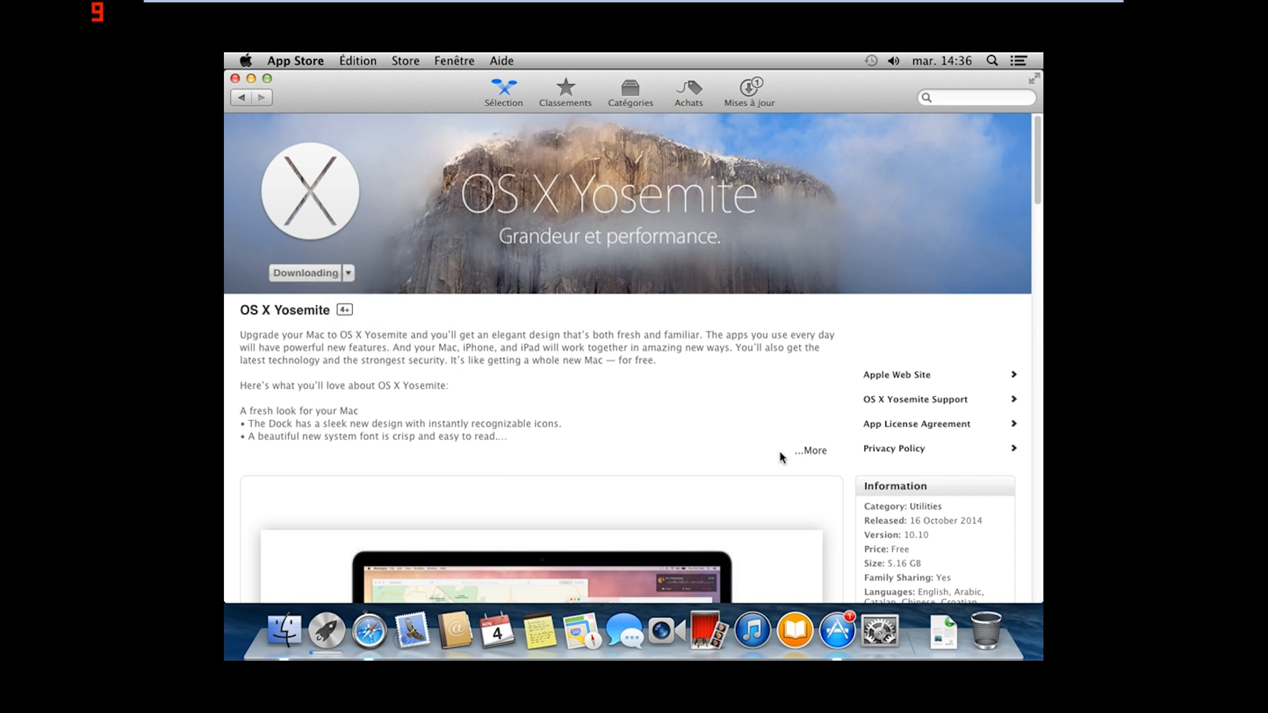
click(816, 454)
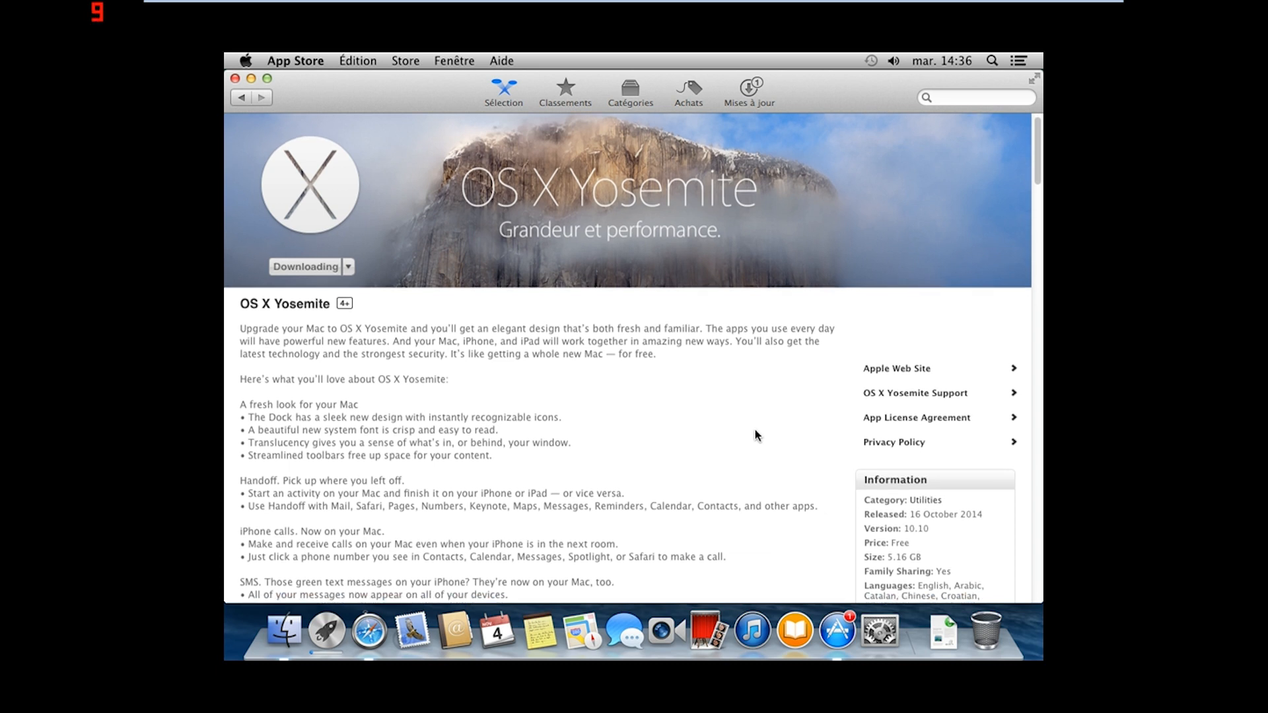
scroll(755, 429, down, 3)
scroll(755, 429, down, 10)
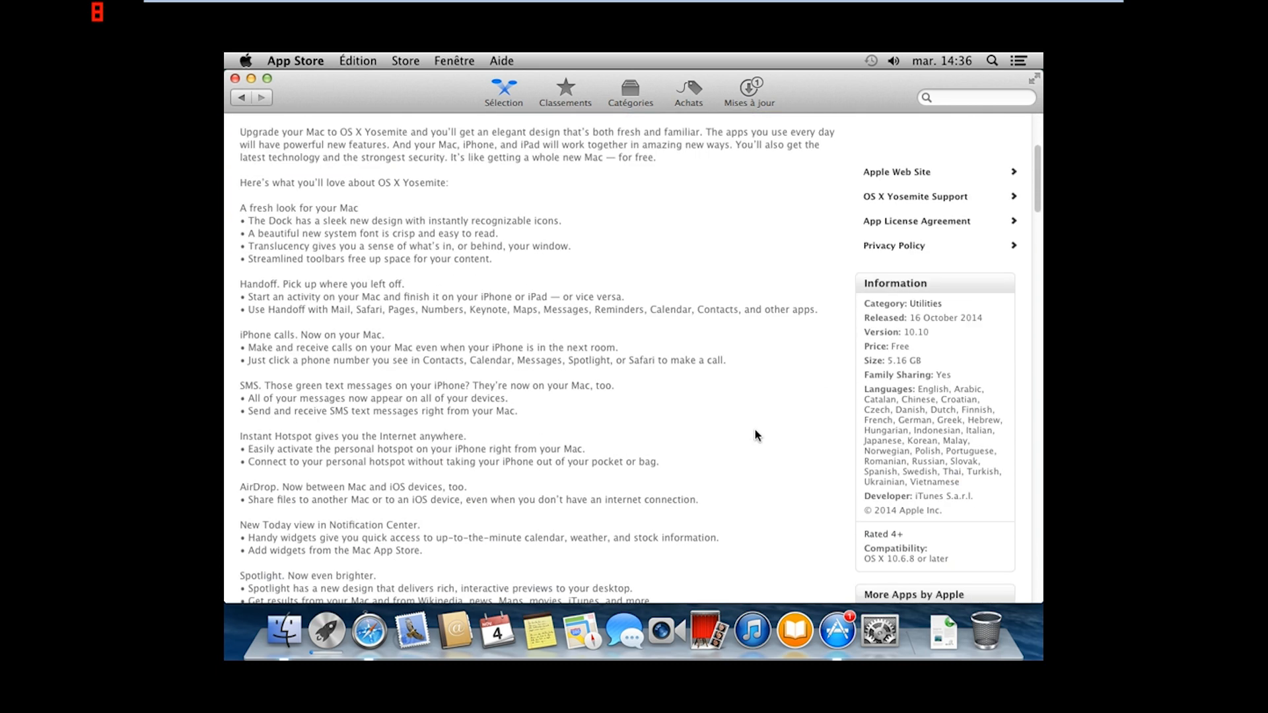
scroll(754, 429, down, 20)
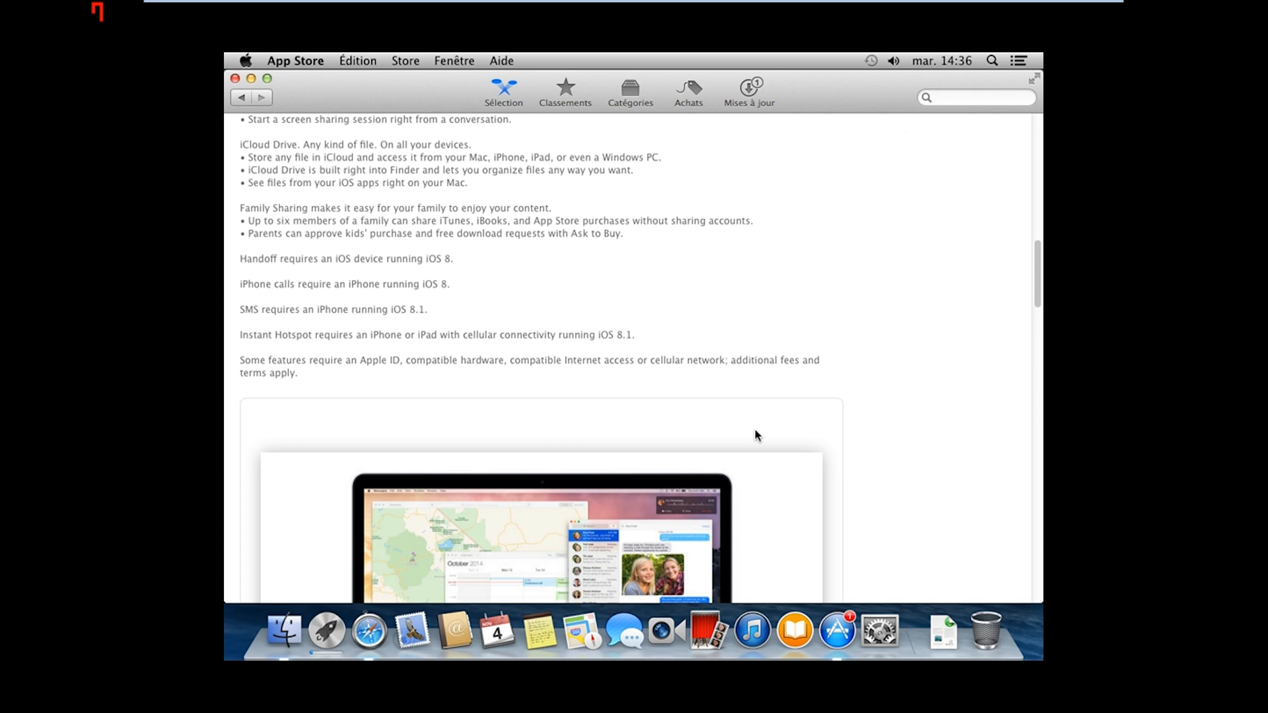
scroll(755, 429, up, 20)
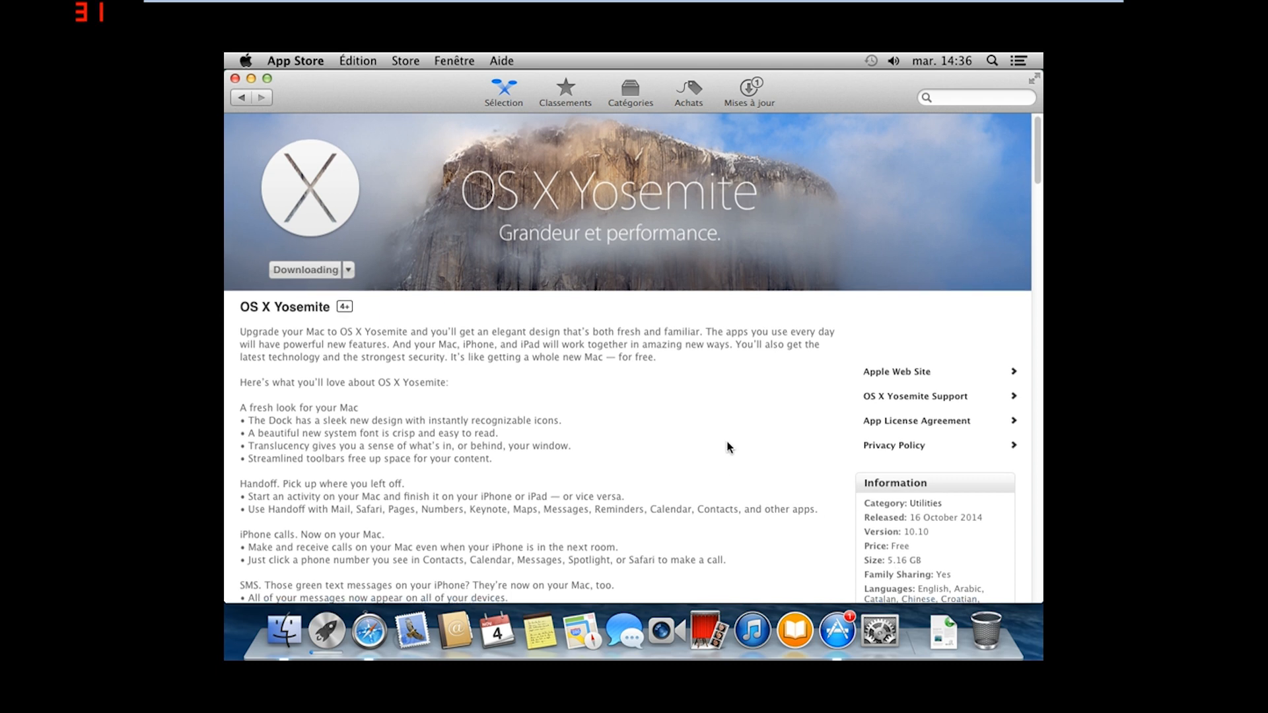
scroll(727, 449, down, 3)
scroll(727, 447, down, 3)
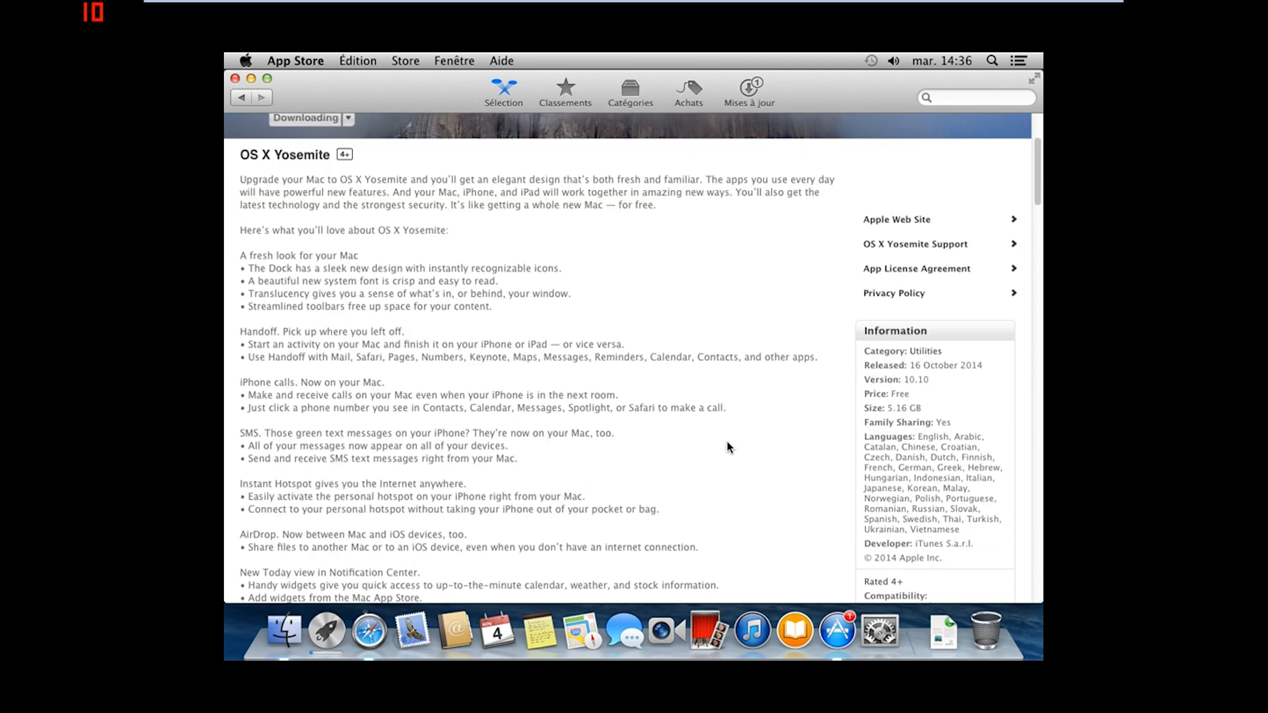
scroll(727, 448, up, 6)
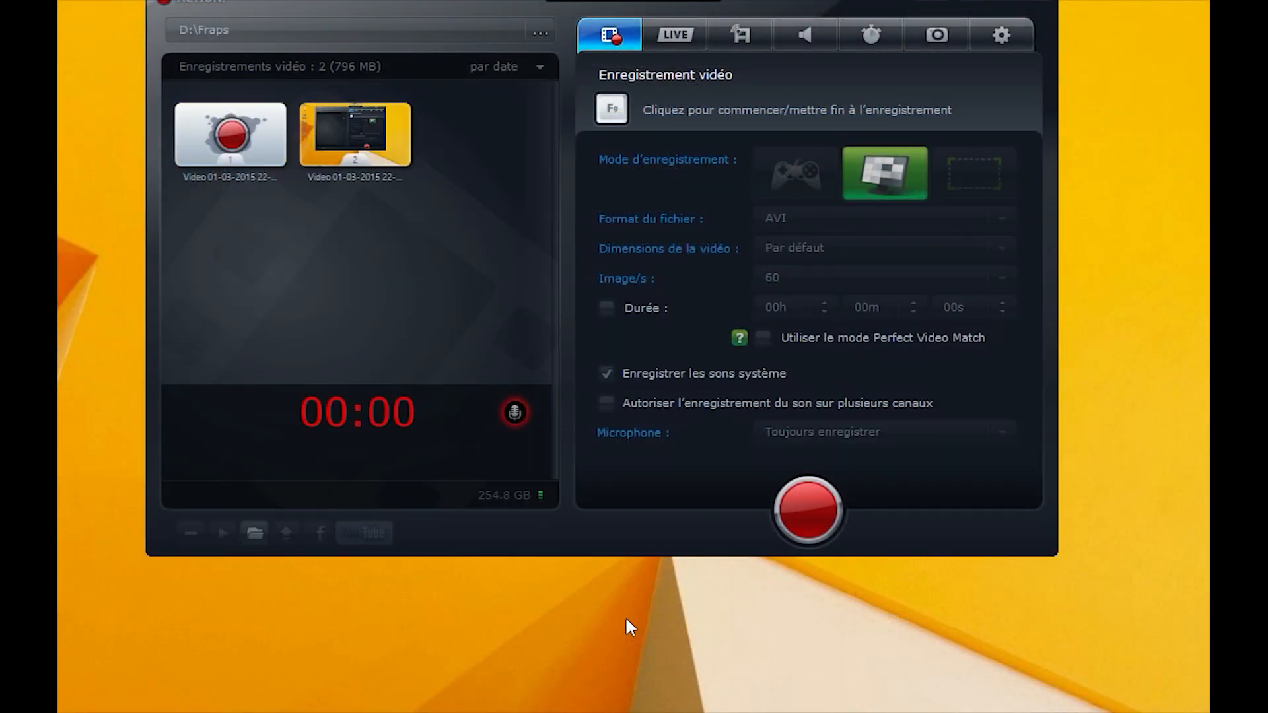
Start a Mirillis Action! screen recording with F9 and nudge the recorder window slightly
key(F9)
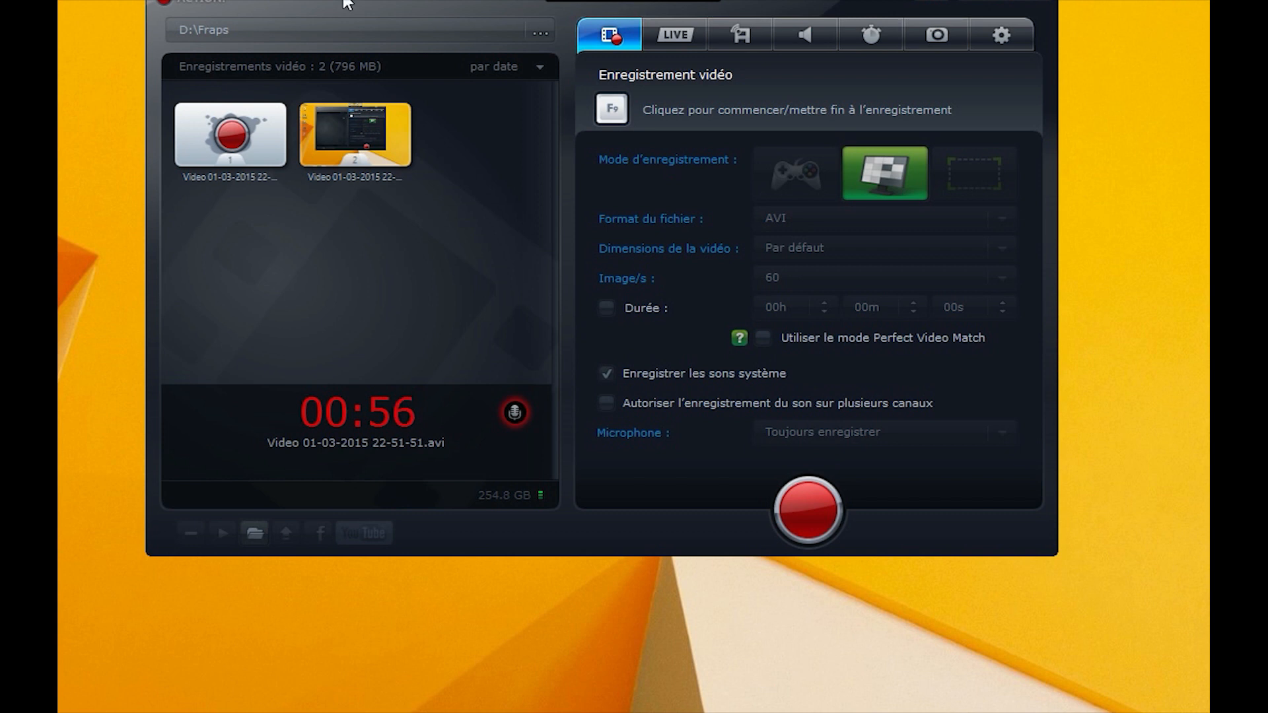
drag(349, 3, 363, 7)
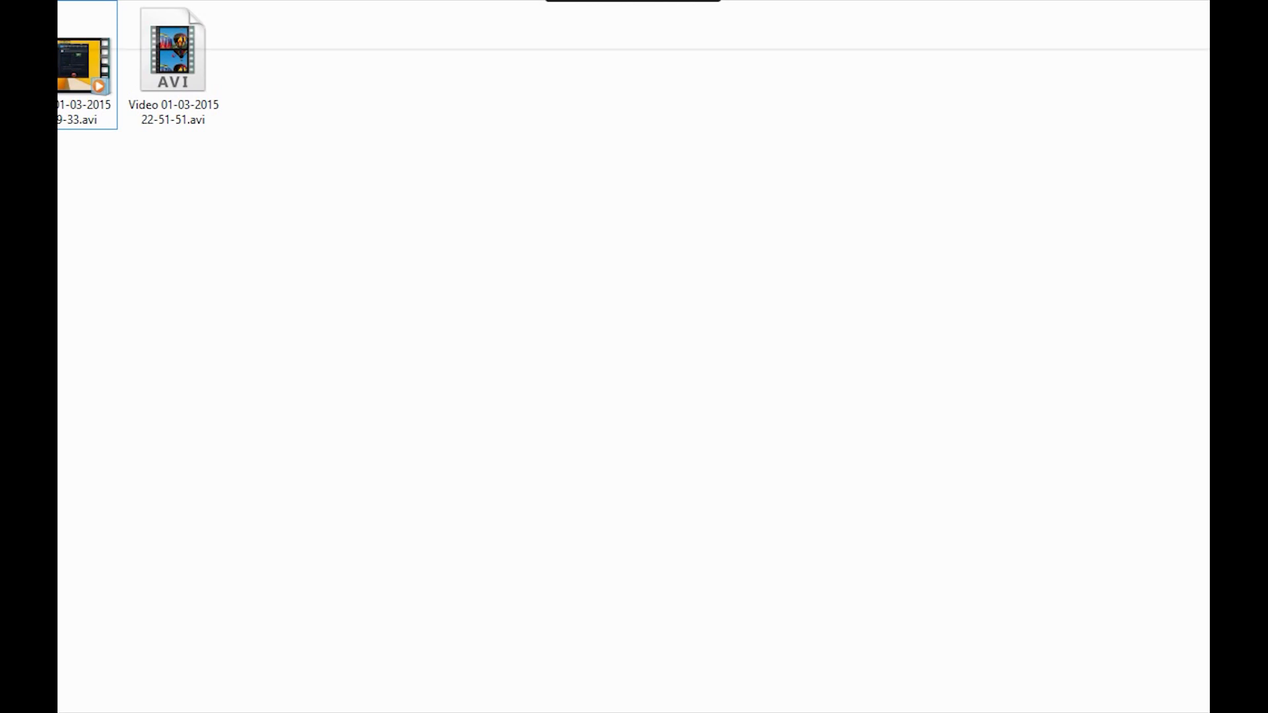
Show This PC's system information, then run dxdiag to list processor, 16384MB memory and DirectX 11
key(ctrl+F1)
key(Escape)
key(alt+Up)
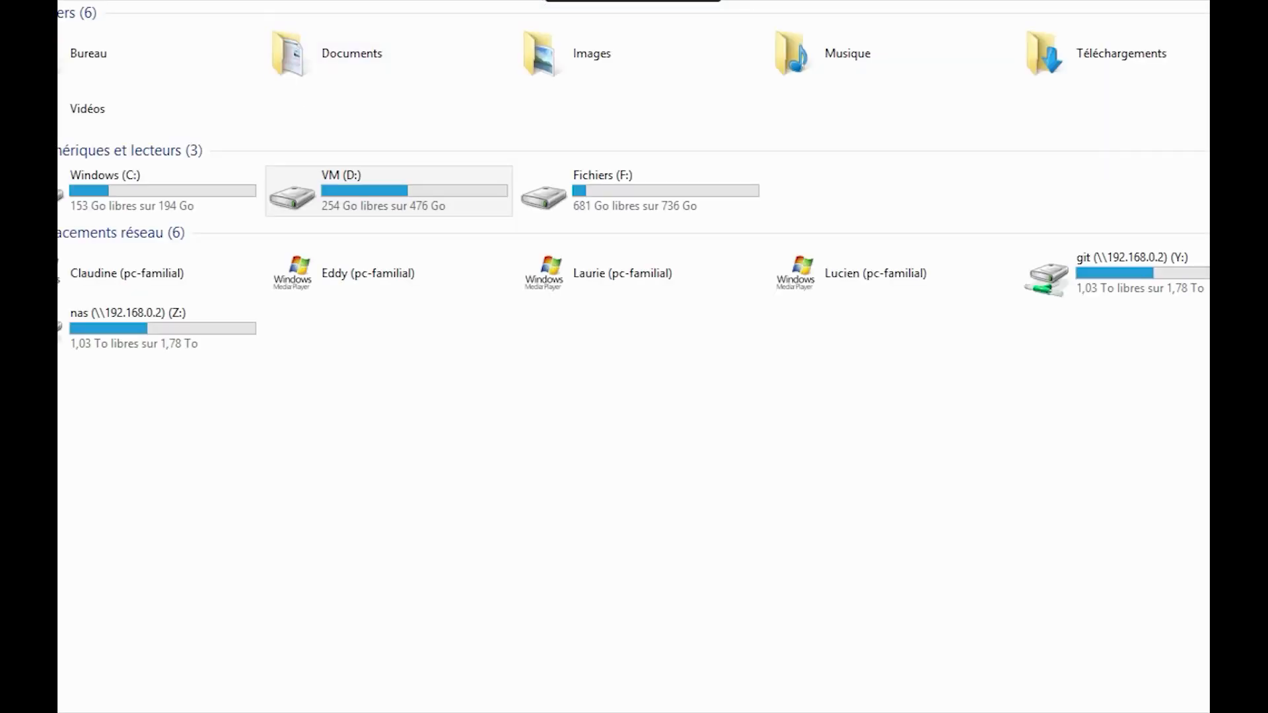
key(ctrl+F1)
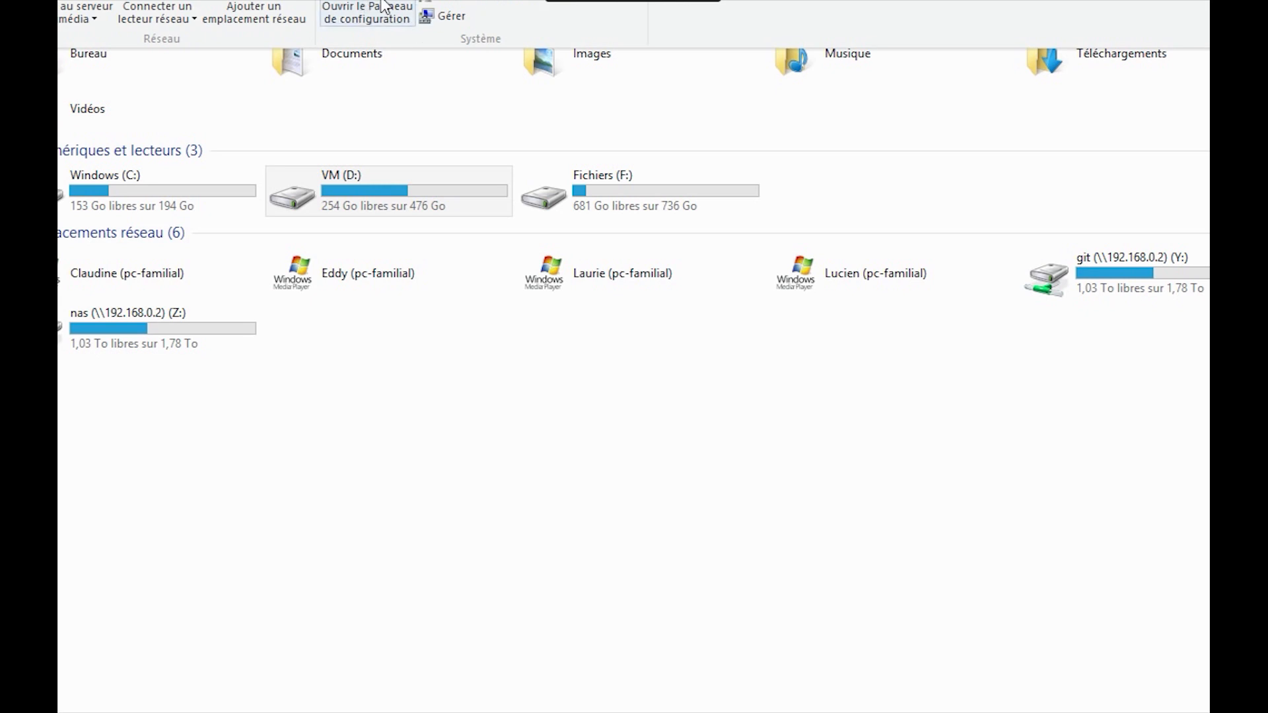
click(442, 8)
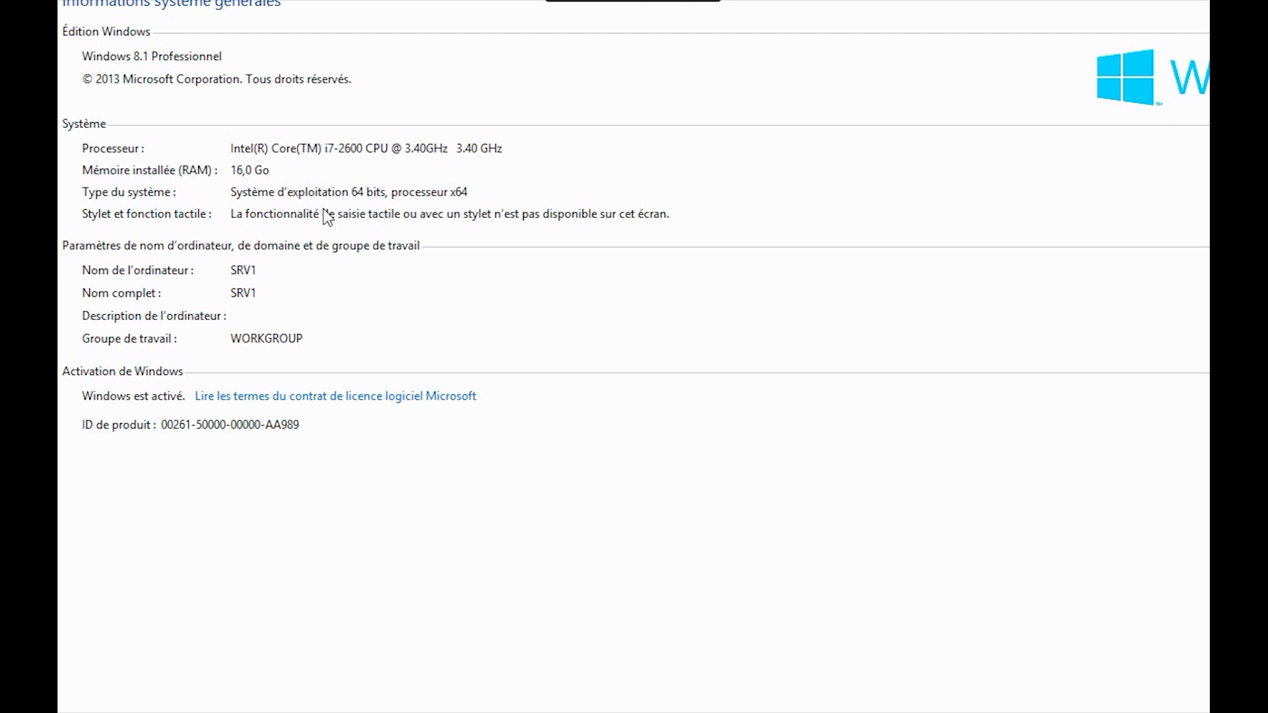
key(super+r)
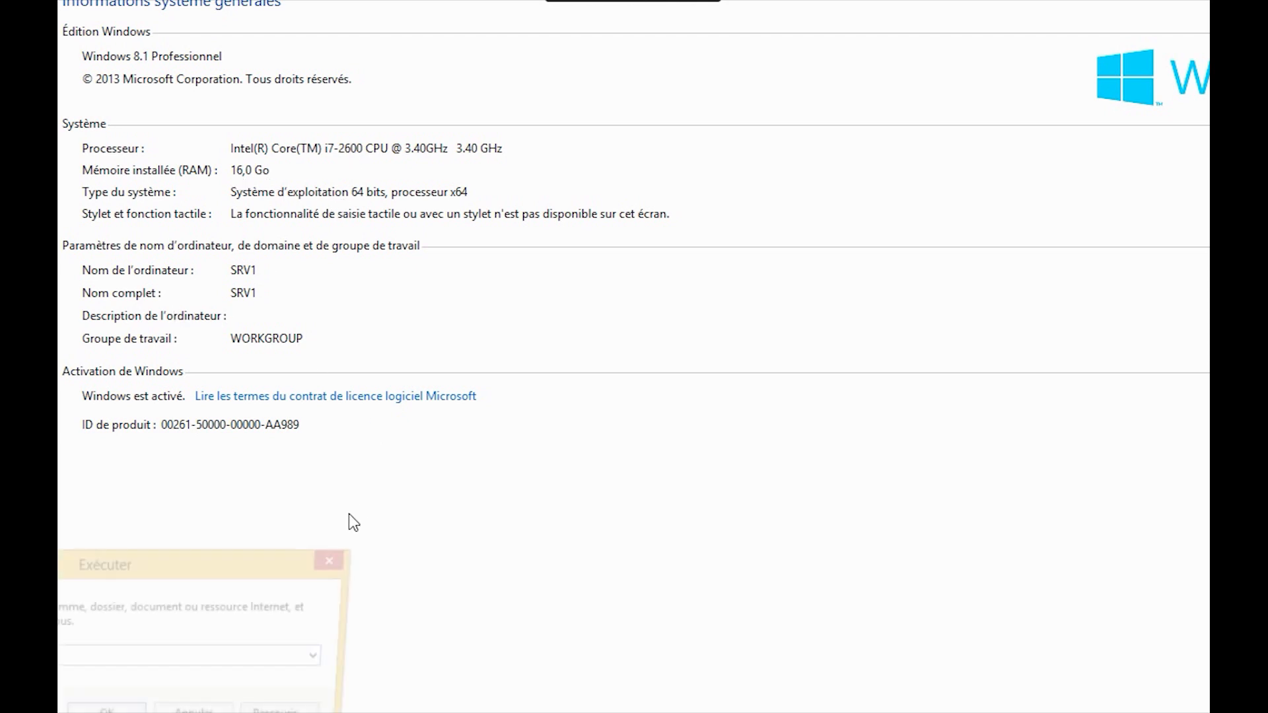
key(Escape)
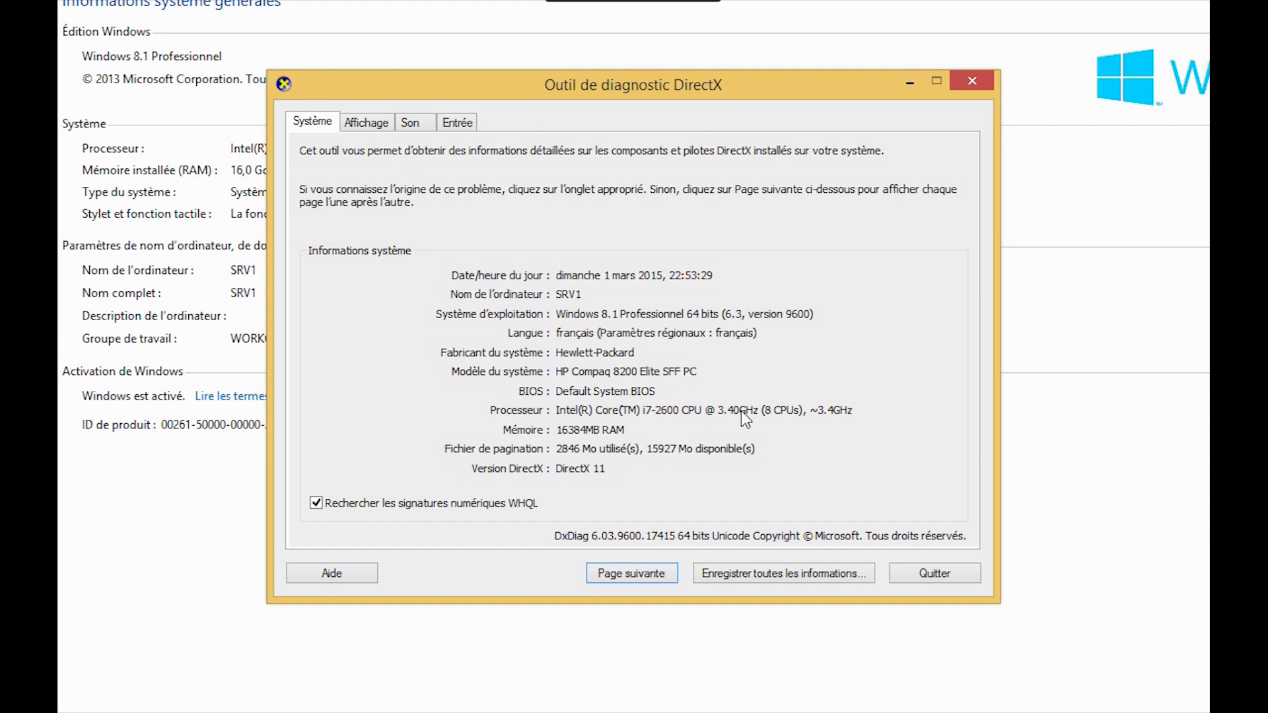
Close the DirectX Diagnostic Tool window
click(972, 81)
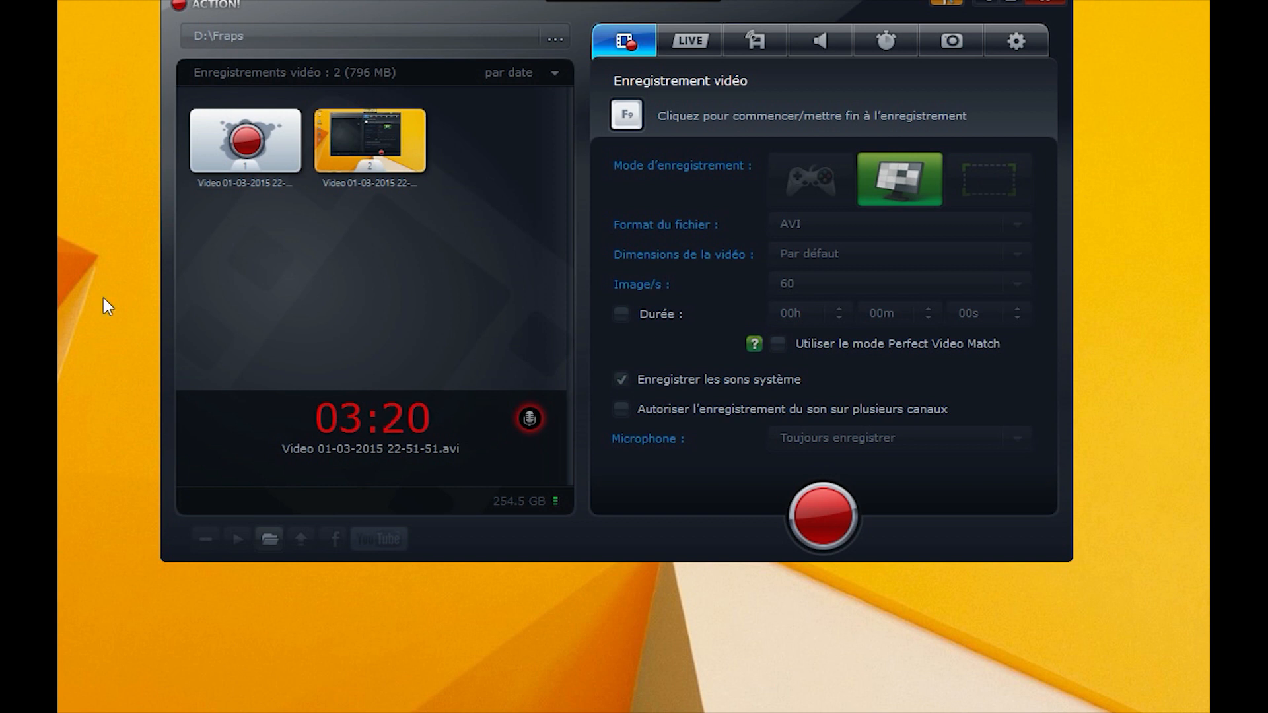
Select the Hackintosh VM in the VMware Workstation 11 library to show its 4 GB, 4-processor summary
drag(115, 208, 115, 208)
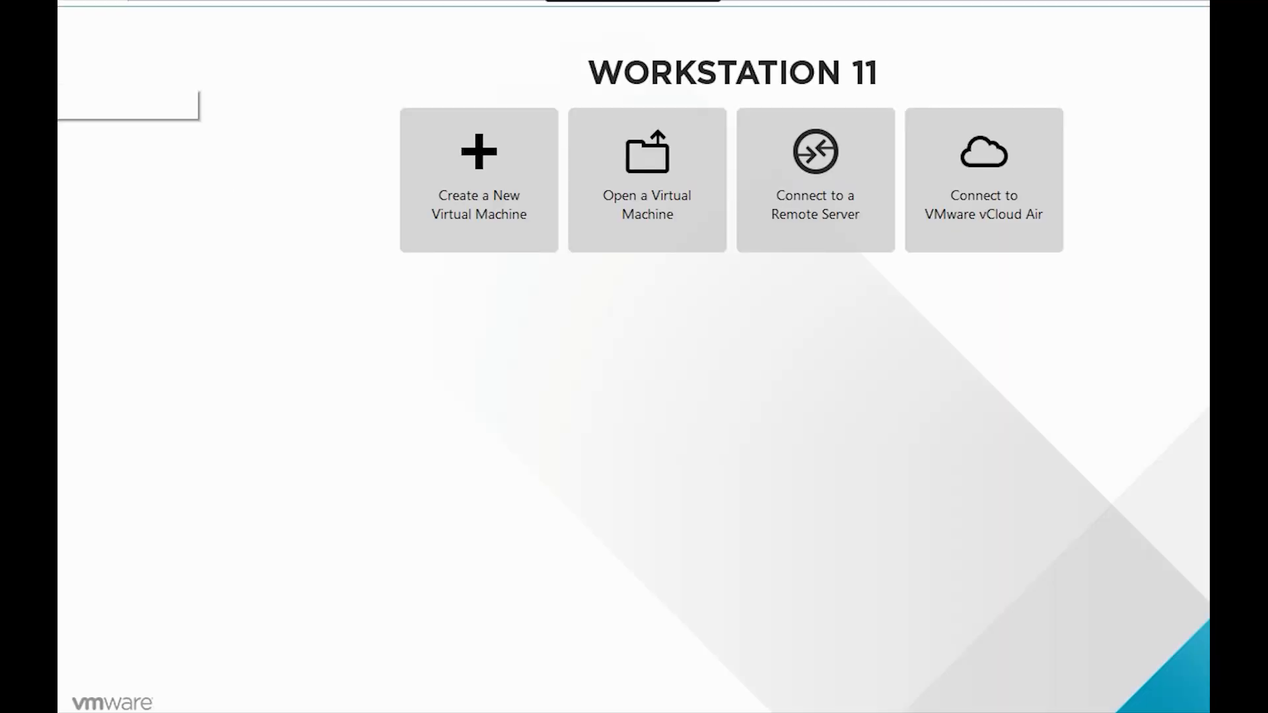
click(27, 68)
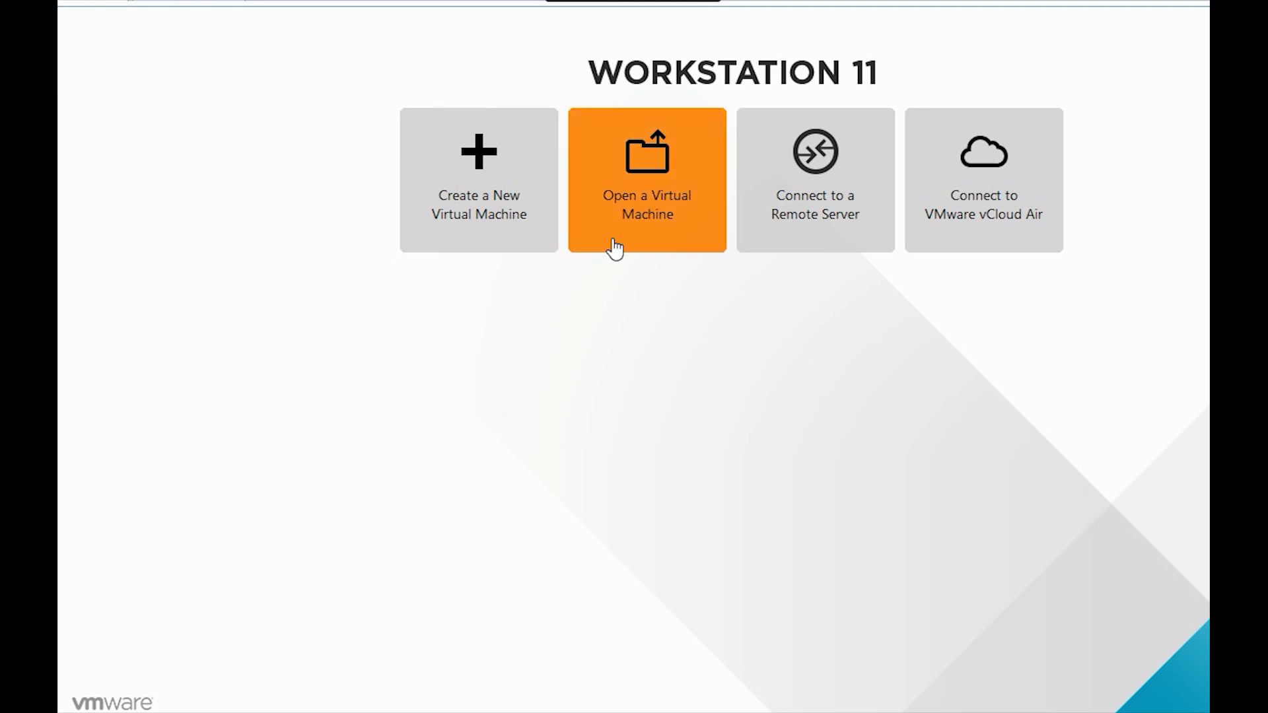
click(161, 2)
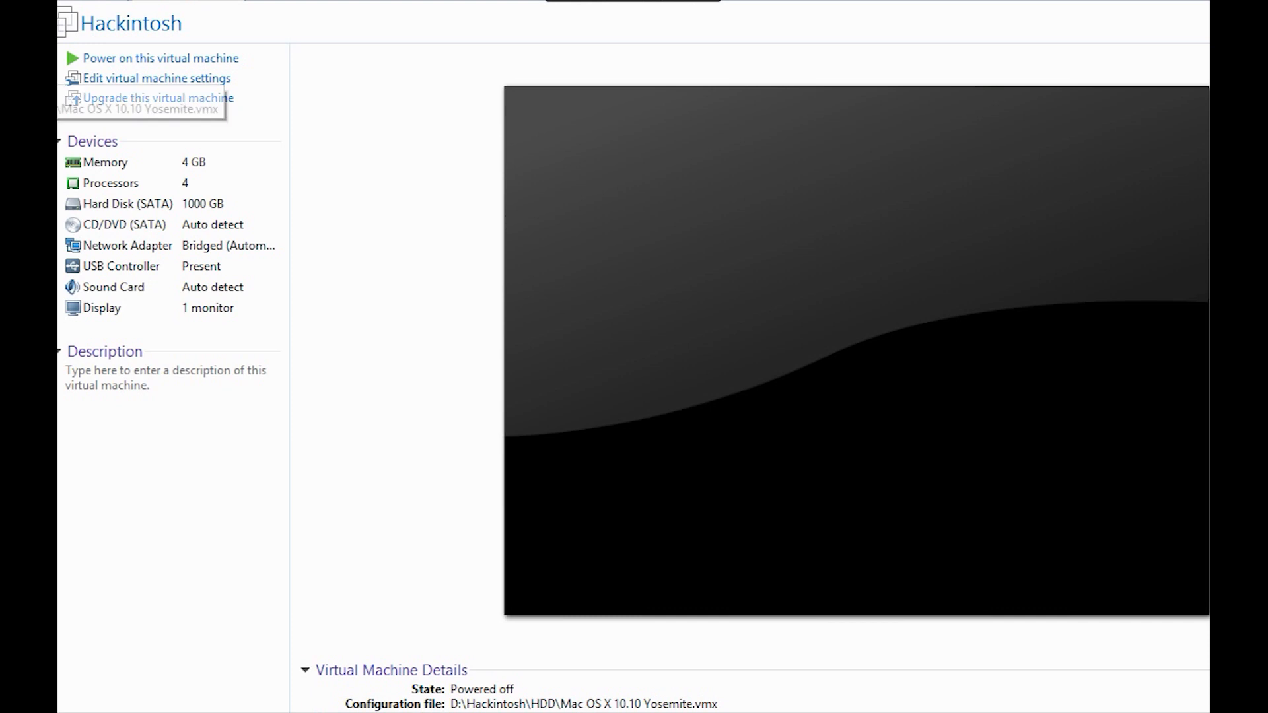
Review the Hackintosh snapshots in Snapshot Manager, then open the 1000 GB SATA hard disk settings
right_click(4, 55)
mouse_move(58, 300)
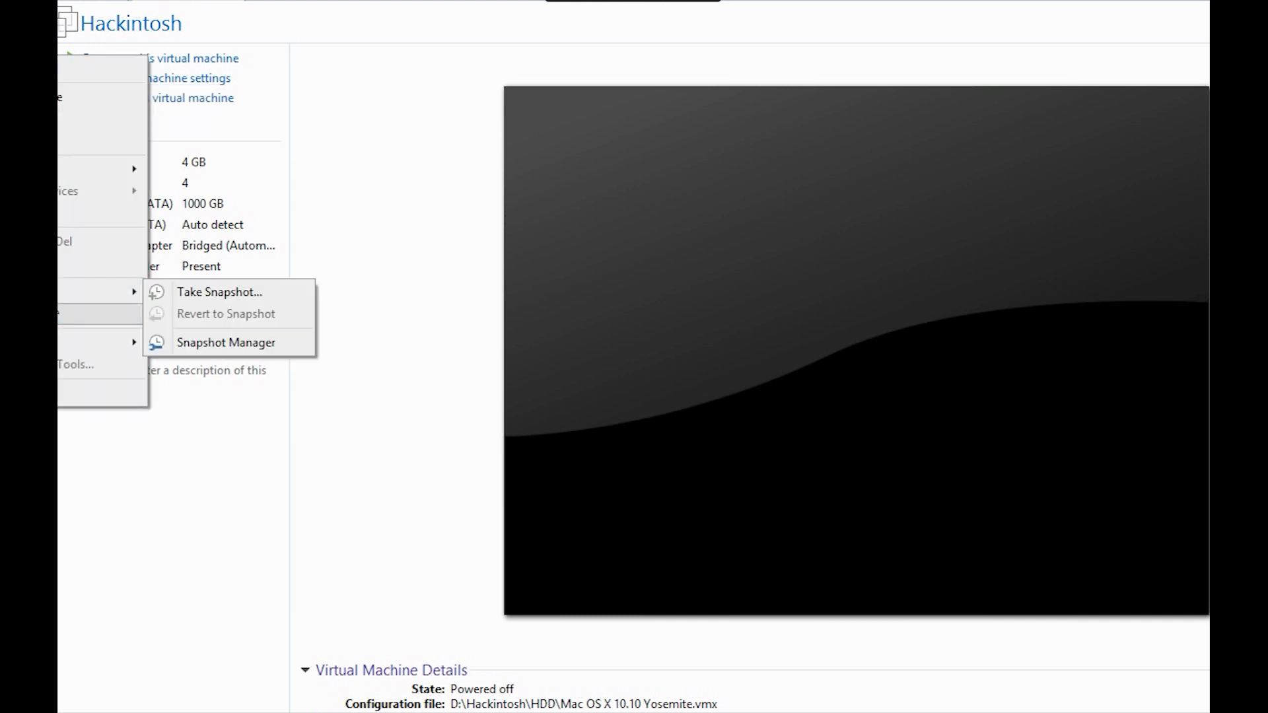
click(242, 354)
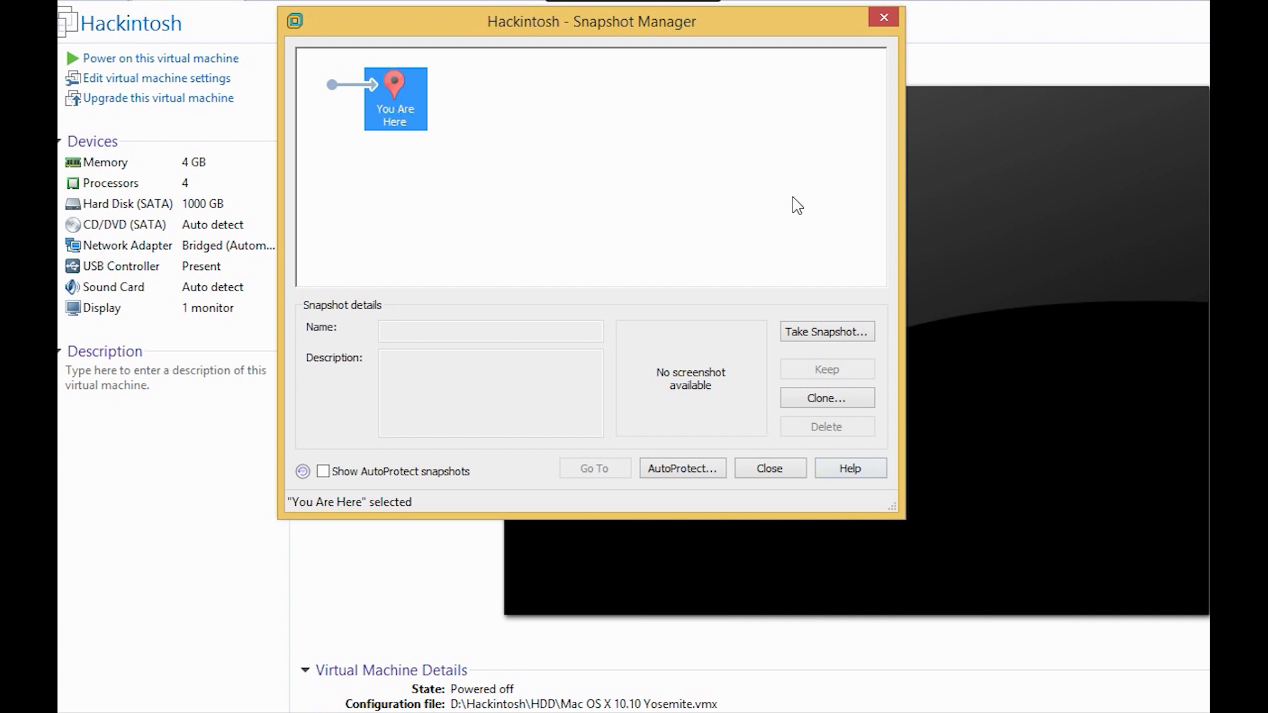
click(882, 18)
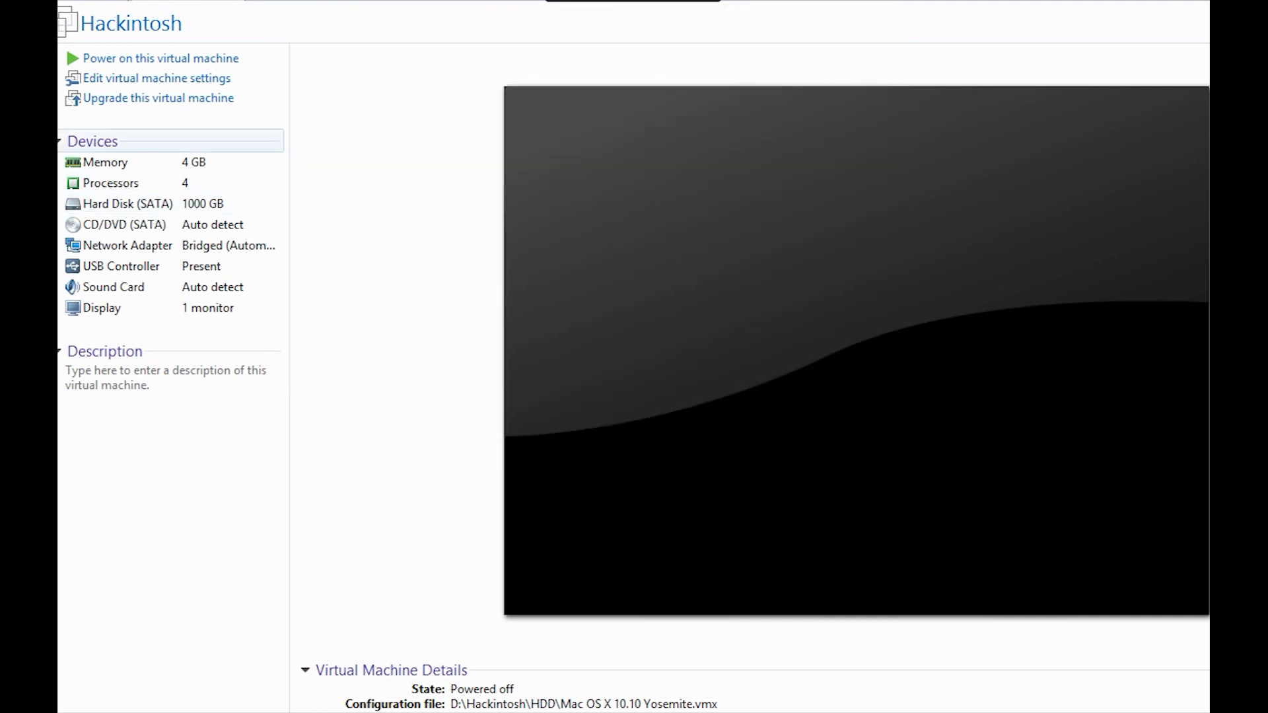
double_click(176, 208)
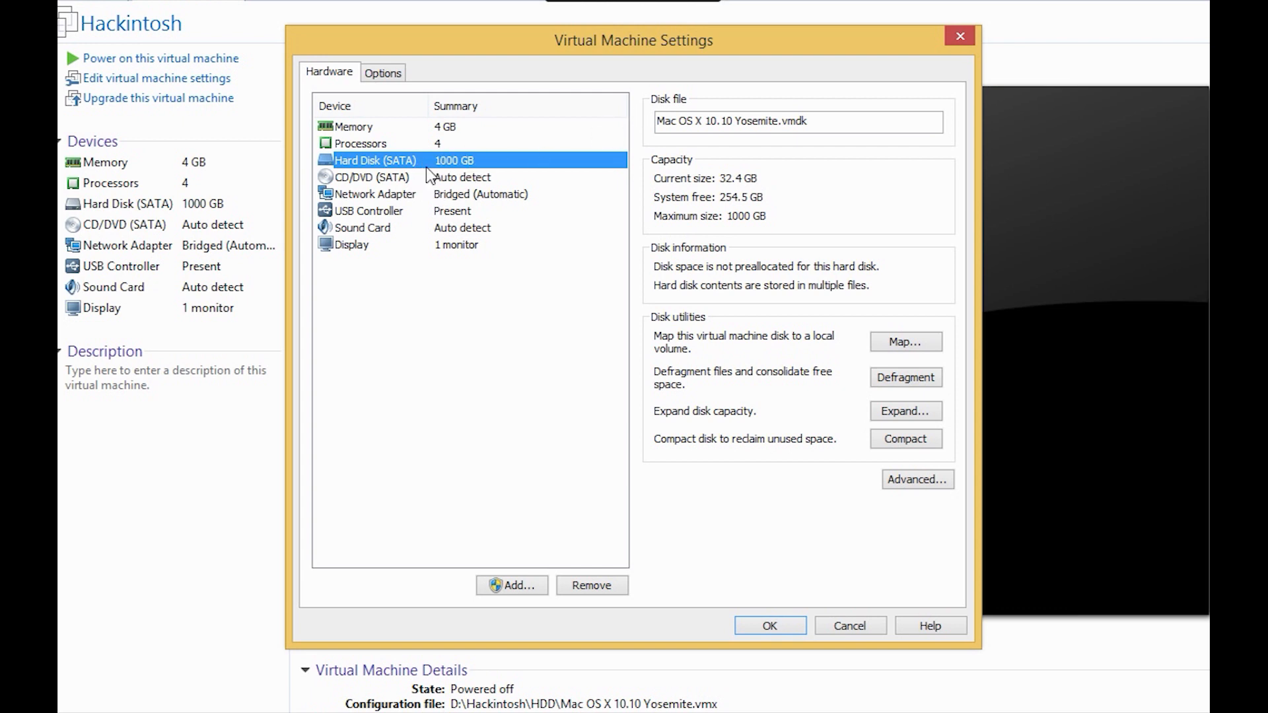
Cancel the settings dialog and power on the Hackintosh VM so it shows the VMware boot logo
click(954, 41)
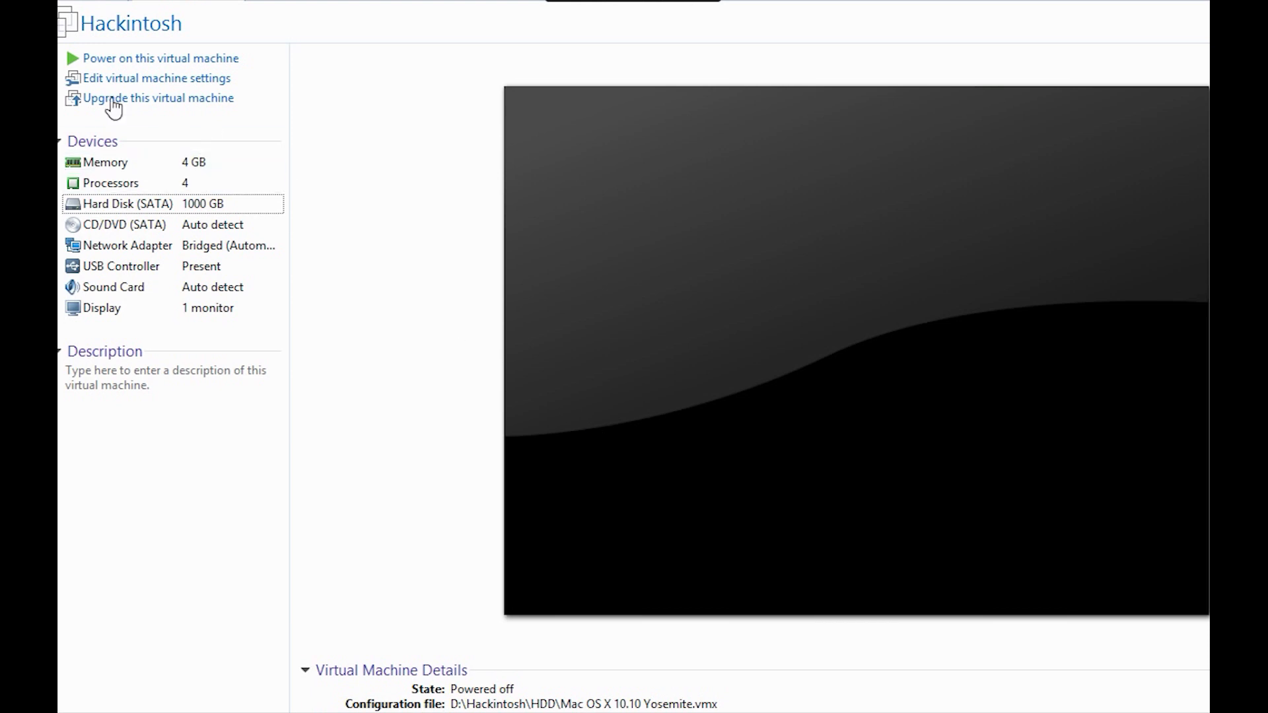
click(117, 60)
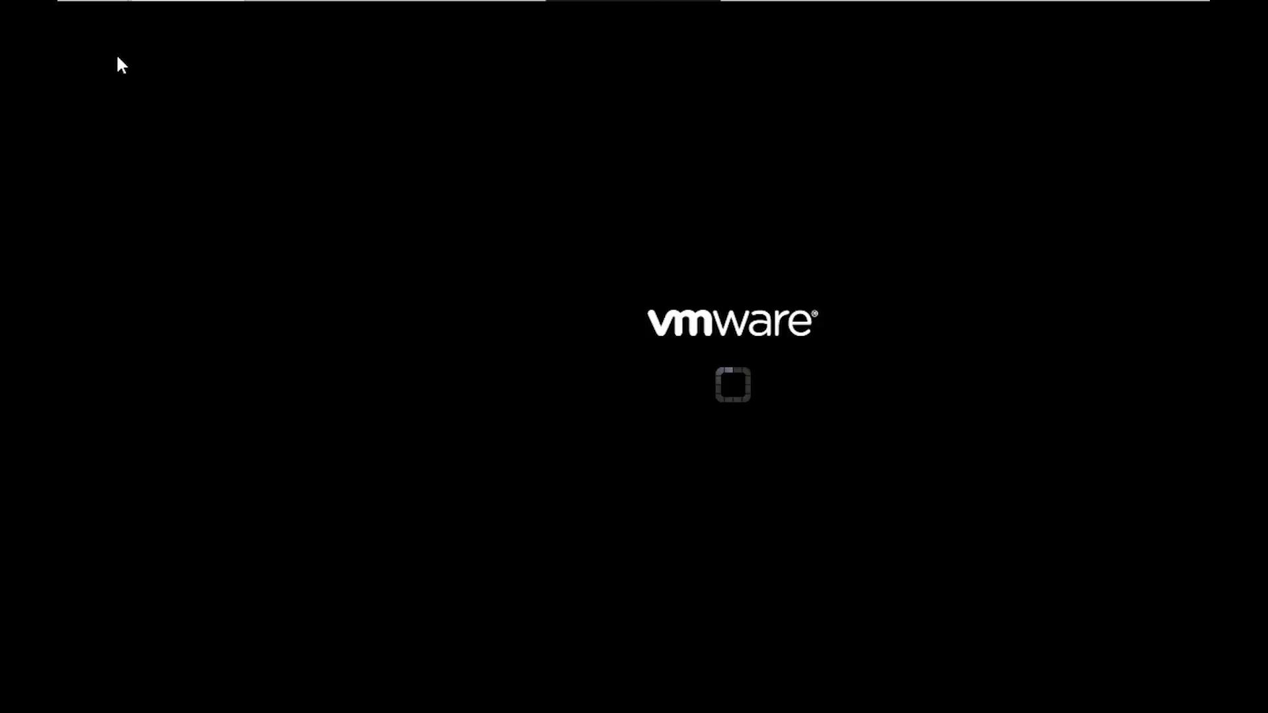